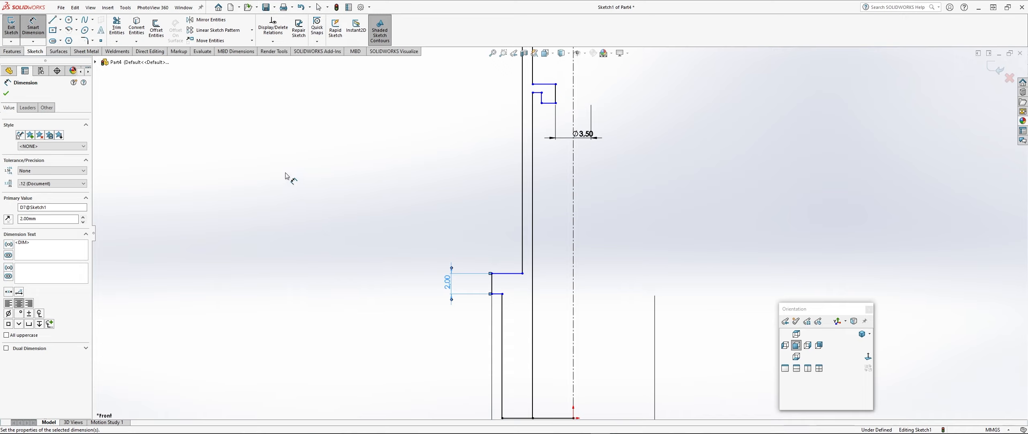
# - Dimension the width of the inner hook's short lower edge and set it to 0.74 mm
pyautogui.press('f')
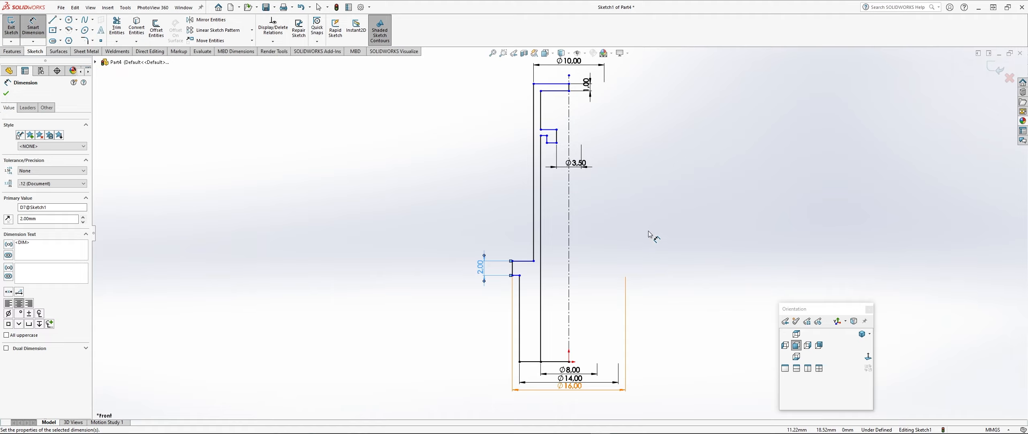
pyautogui.scroll(-1, 649, 231)
pyautogui.scroll(-1, 619, 182)
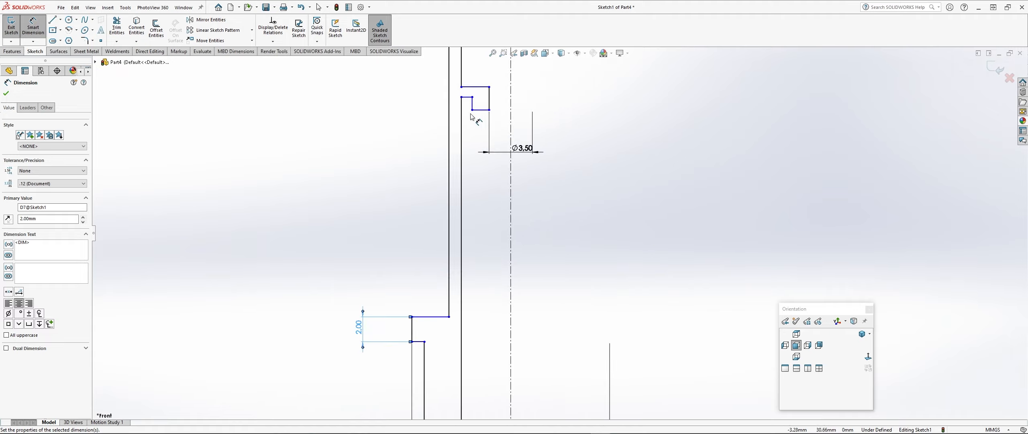
pyautogui.click(478, 109)
pyautogui.click(495, 181)
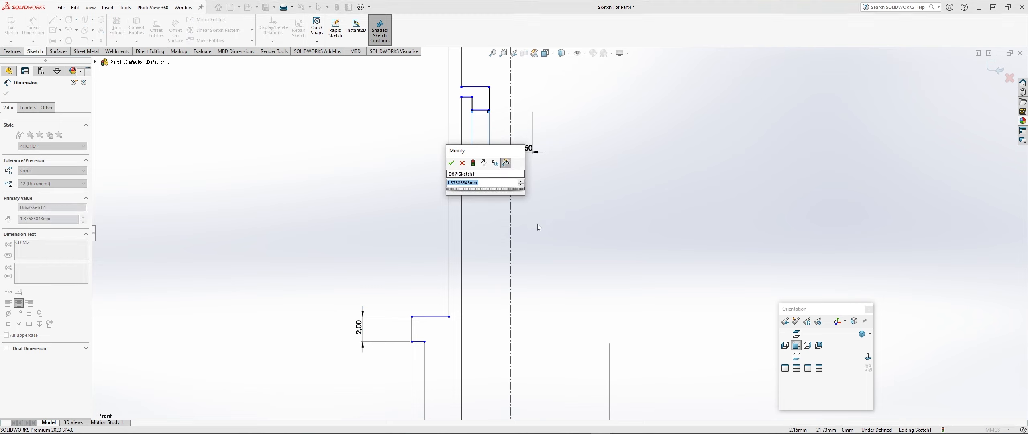
pyautogui.write('.7')
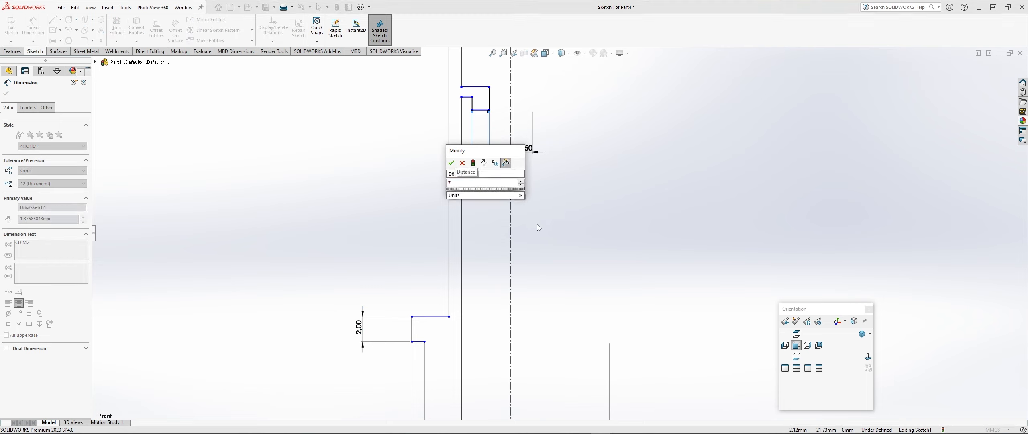
pyautogui.write('4')
pyautogui.press('Return')
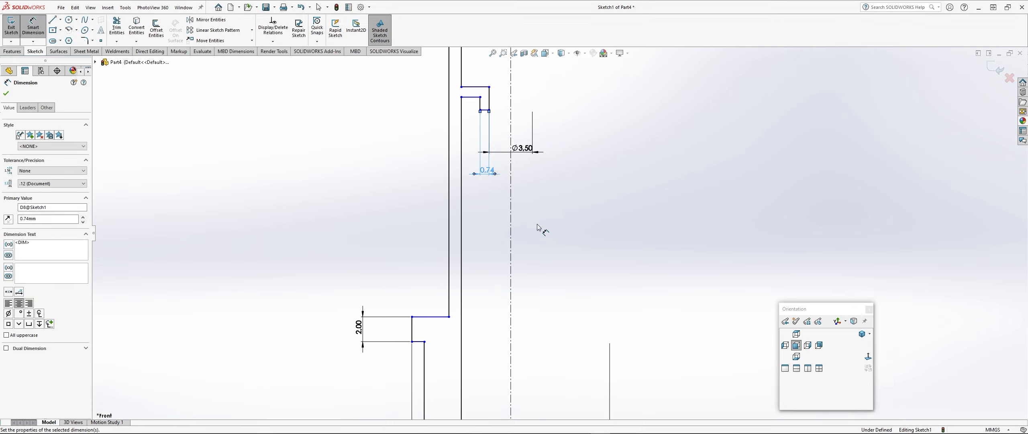
# - Set the width dimension of the hook's lower edge to 0.75 mm
pyautogui.press('Escape')
pyautogui.click(477, 169)
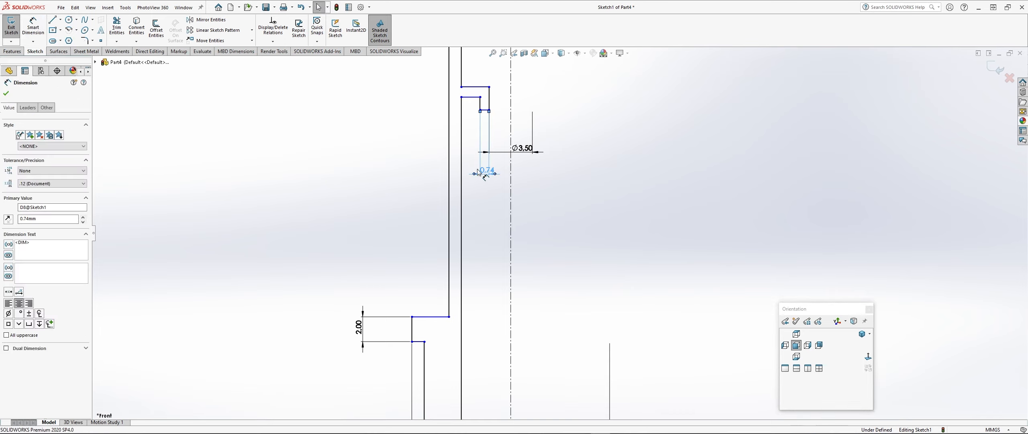
pyautogui.doubleClick(486, 171)
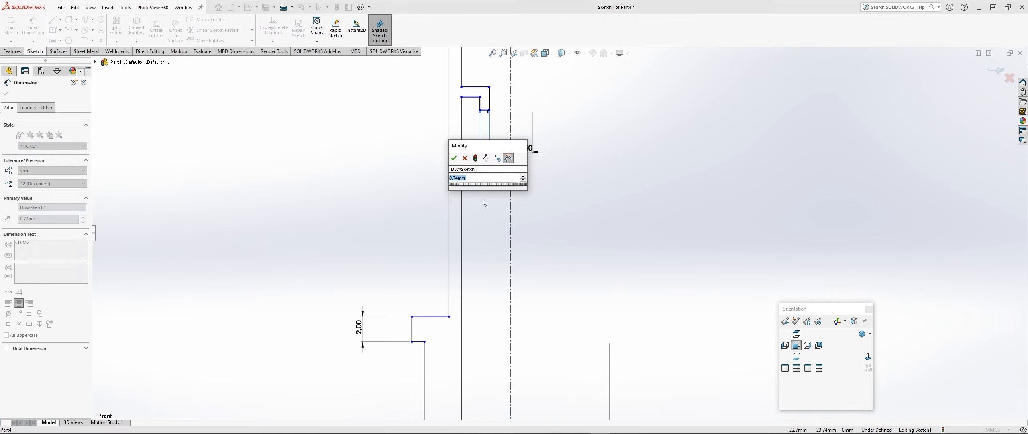
pyautogui.write('0.75')
pyautogui.press('Return')
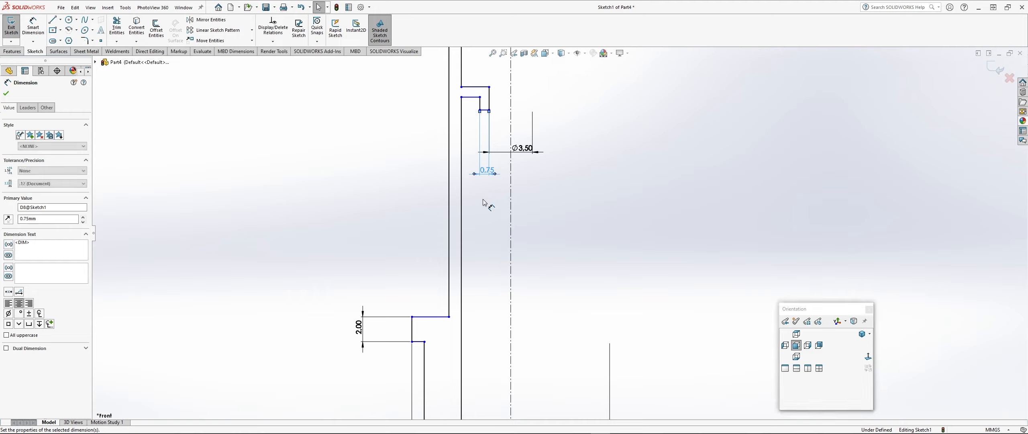
# - Dimension the short vertical edge on the outer side of the hook's lip and set its length to 2 mm
pyautogui.press('z')
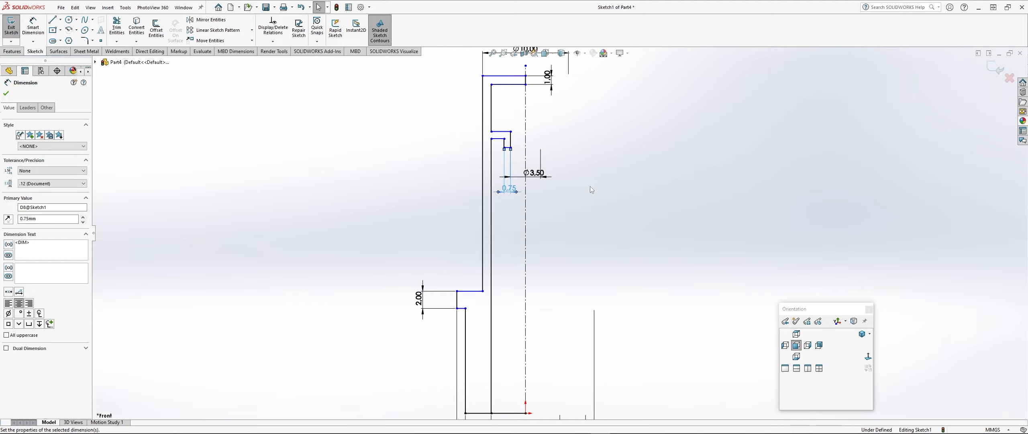
pyautogui.scroll(-3, 591, 187)
pyautogui.click(460, 129)
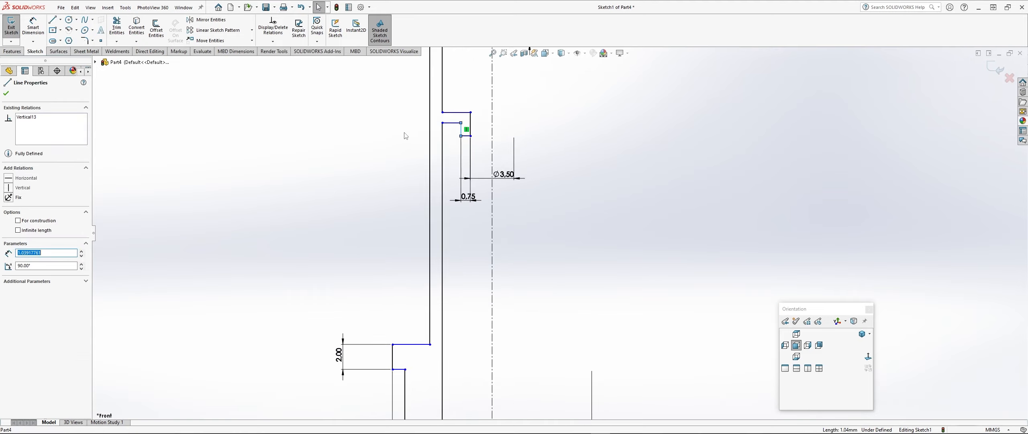
pyautogui.press('Escape')
pyautogui.click(32, 27)
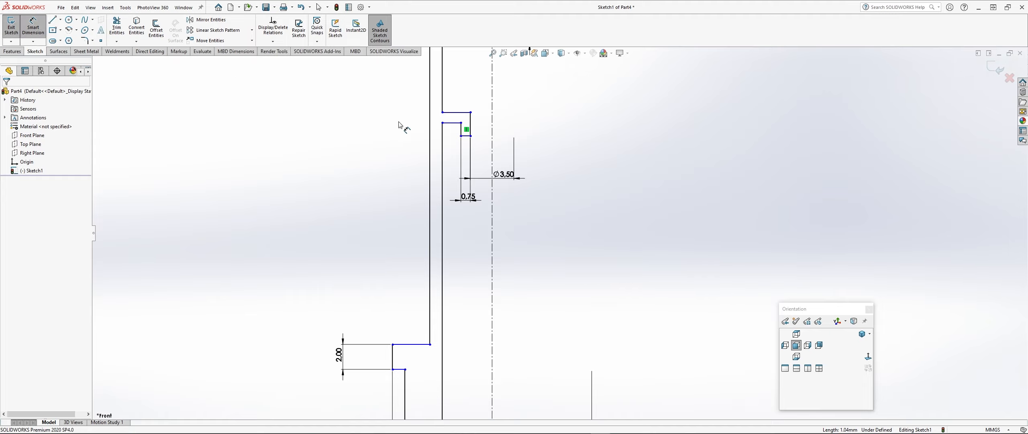
pyautogui.click(461, 129)
pyautogui.click(387, 128)
pyautogui.write('2')
pyautogui.press('Return')
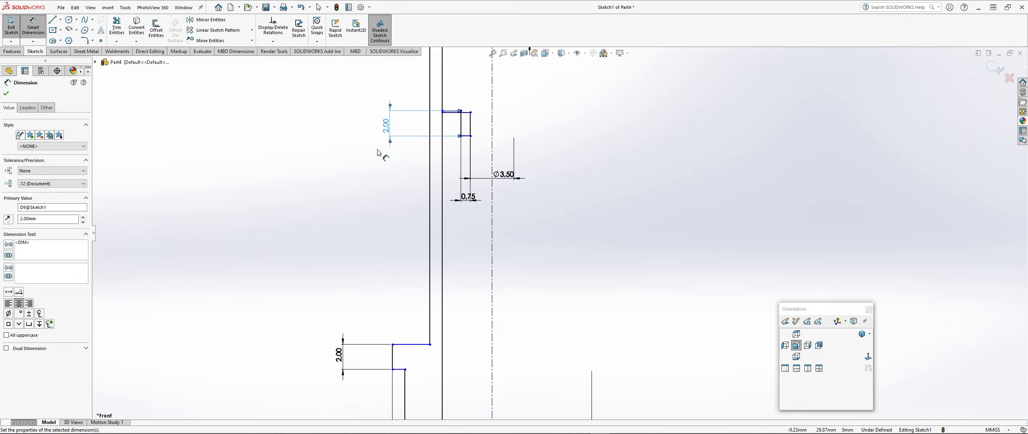
# - Undo the last length change and dimension the spacing between the hook's two long horizontal edges as 1.5 mm
pyautogui.hotkey('ctrl', 'z')
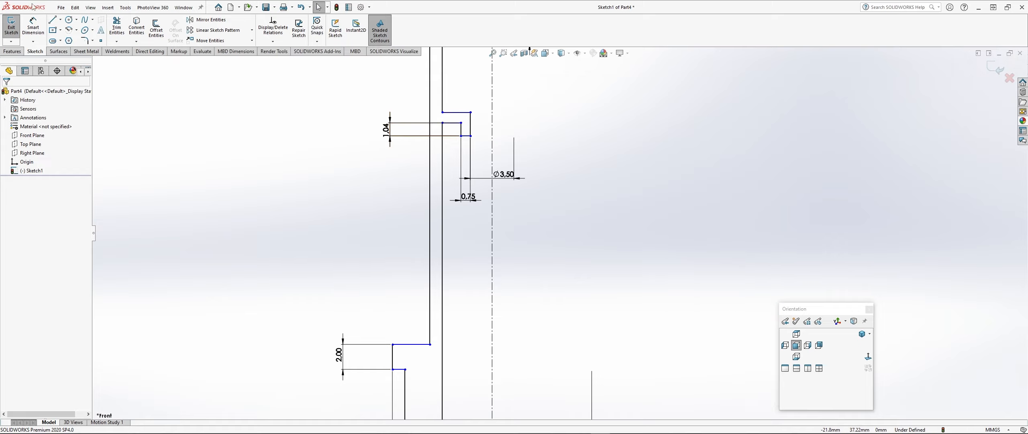
pyautogui.click(36, 27)
pyautogui.click(453, 112)
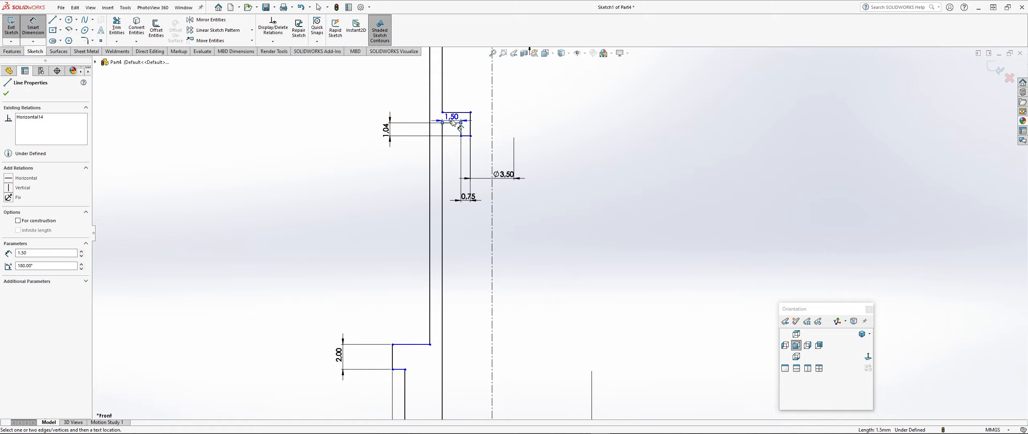
pyautogui.click(452, 123)
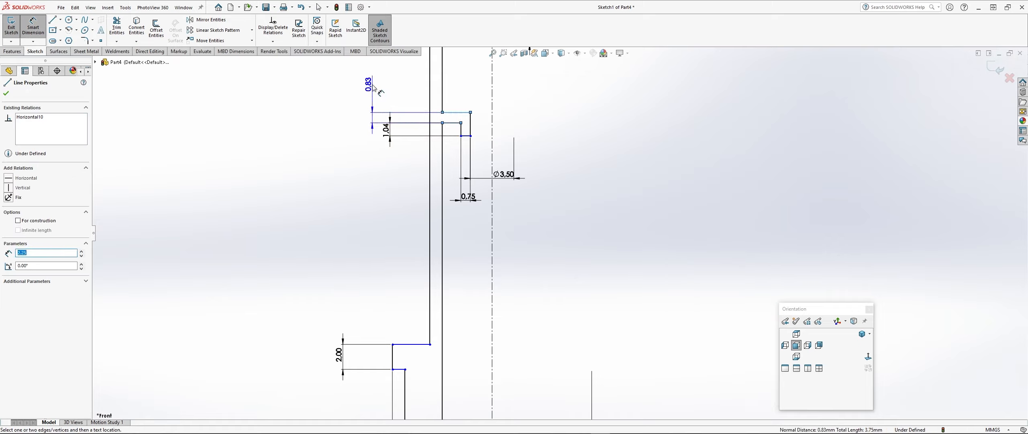
pyautogui.click(366, 107)
pyautogui.write('1.5')
pyautogui.press('Return')
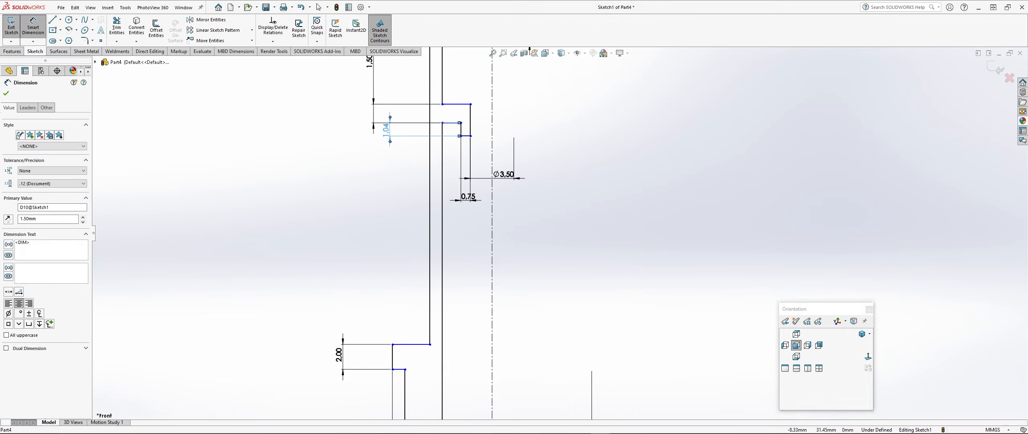
# - Set the length dimension of the hook lip's short vertical edge to 2 mm
pyautogui.doubleClick(386, 130)
pyautogui.write('2')
pyautogui.press('Return')
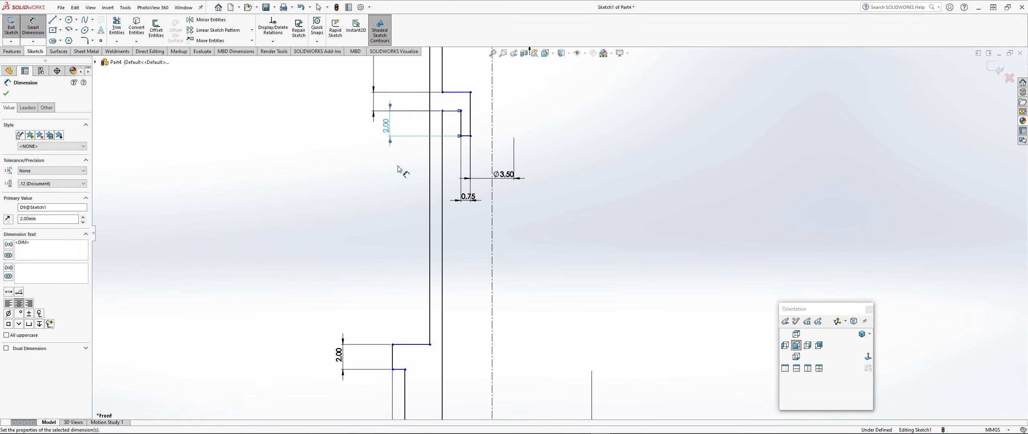
# - Dimension the vertical distance from the hook's lower horizontal edge to the flange's upper edge as 18 mm
pyautogui.scroll(1, 395, 182)
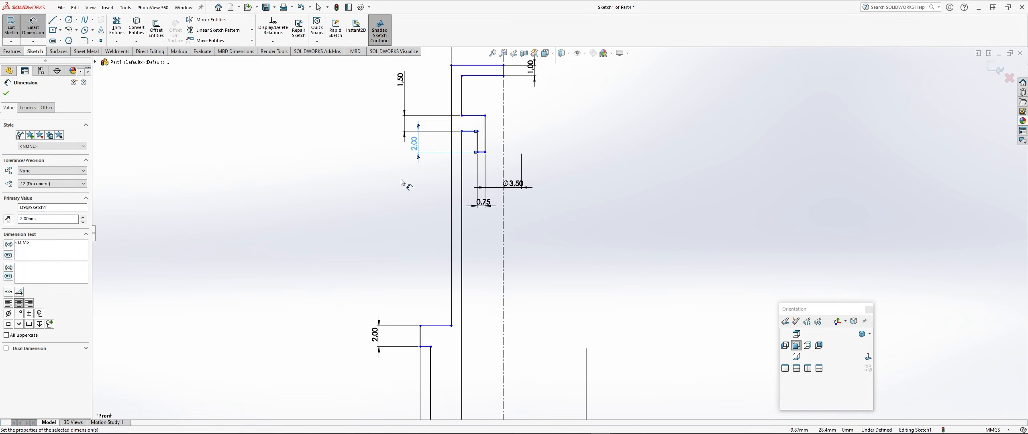
pyautogui.click(468, 132)
pyautogui.click(425, 325)
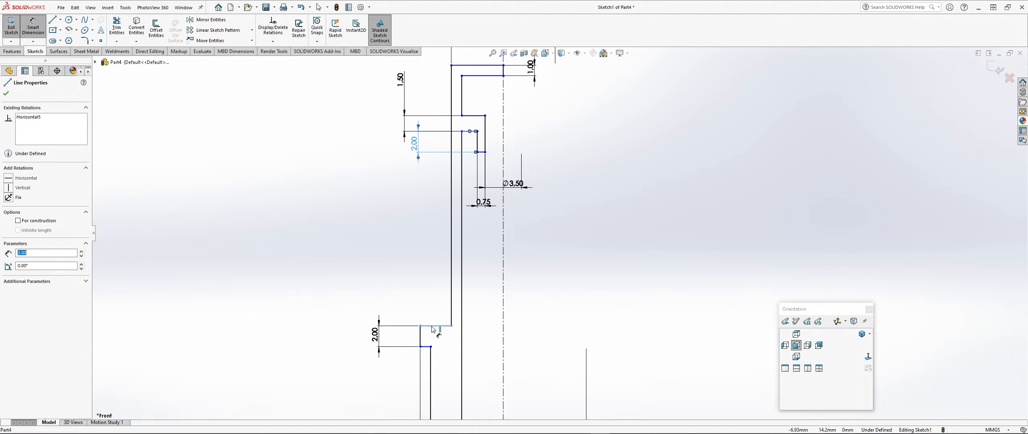
pyautogui.click(345, 236)
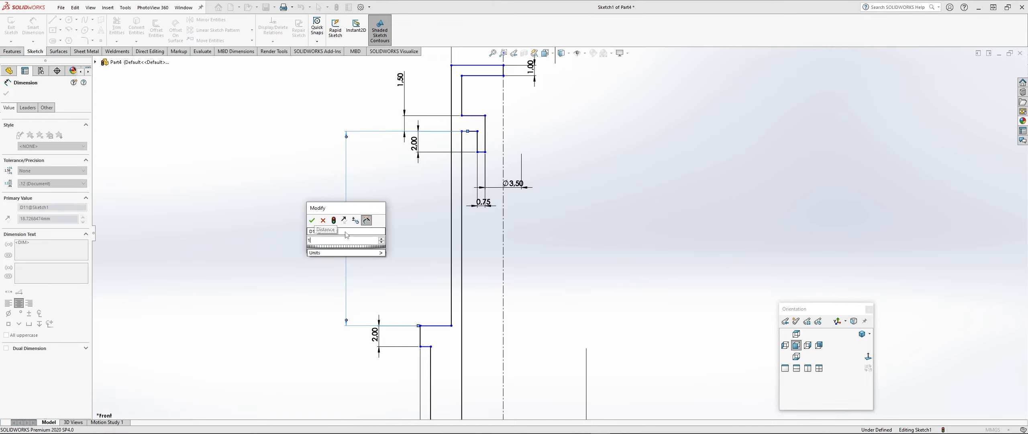
pyautogui.press('Return')
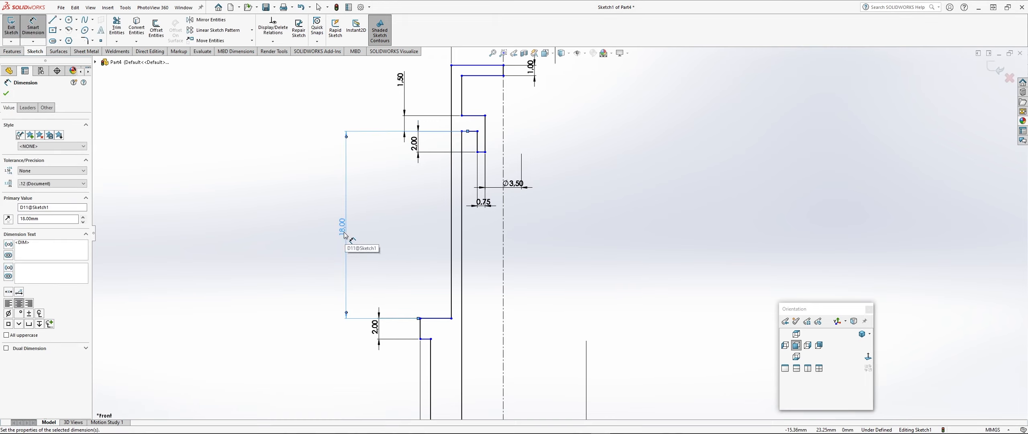
# - Dimension the profile's overall height from the base line to the topmost edge as 42 mm
pyautogui.scroll(1, 326, 224)
pyautogui.scroll(1, 326, 226)
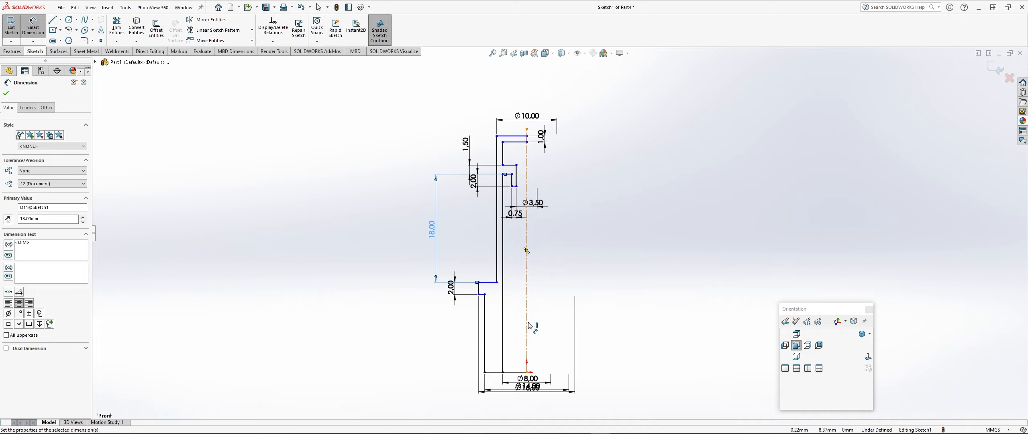
pyautogui.click(506, 371)
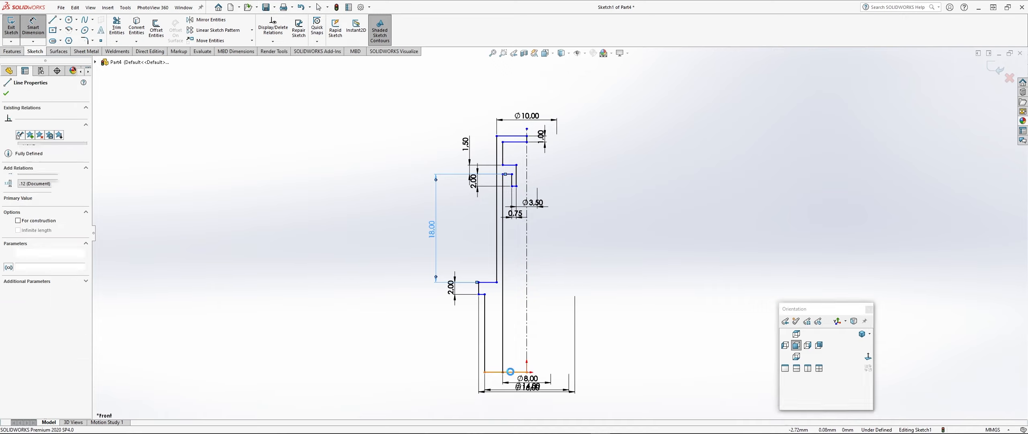
pyautogui.click(505, 136)
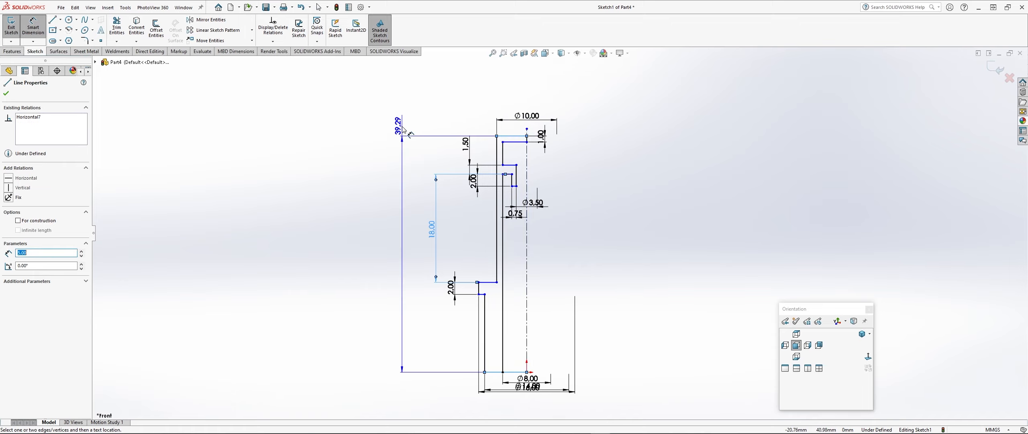
pyautogui.click(377, 259)
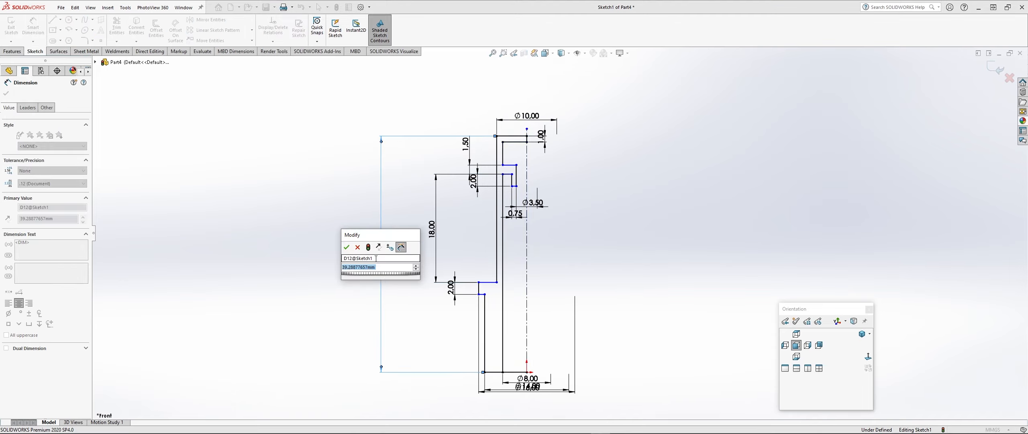
pyautogui.write('42')
pyautogui.press('Return')
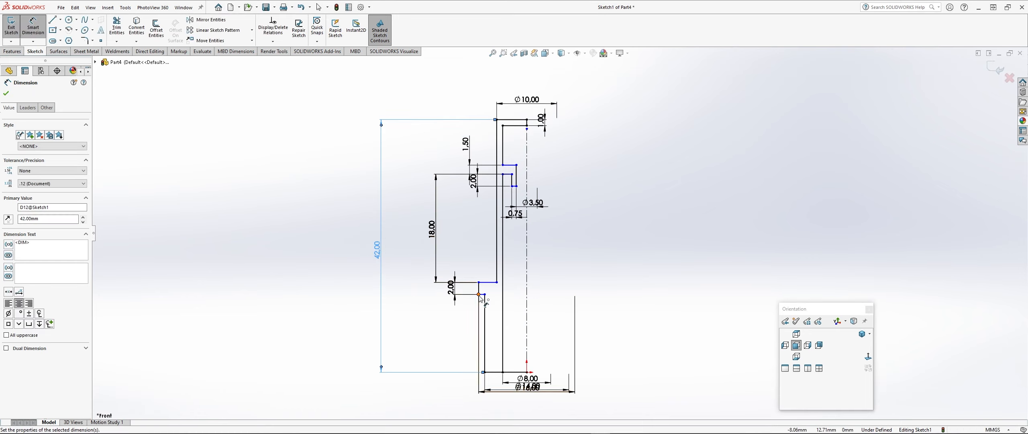
# - Dimension the vertical distance from the flange's lower edge to the profile's topmost edge as 32 mm
pyautogui.scroll(-2, 489, 297)
pyautogui.click(488, 286)
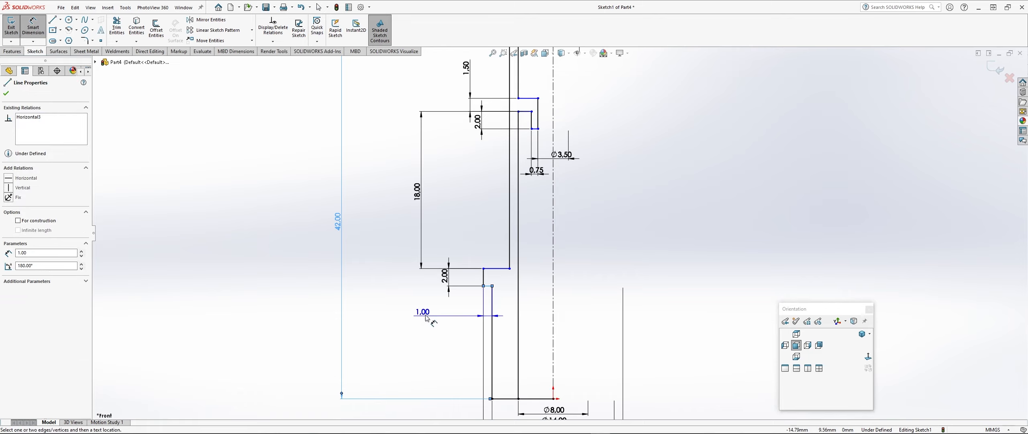
pyautogui.scroll(1, 561, 232)
pyautogui.click(500, 277)
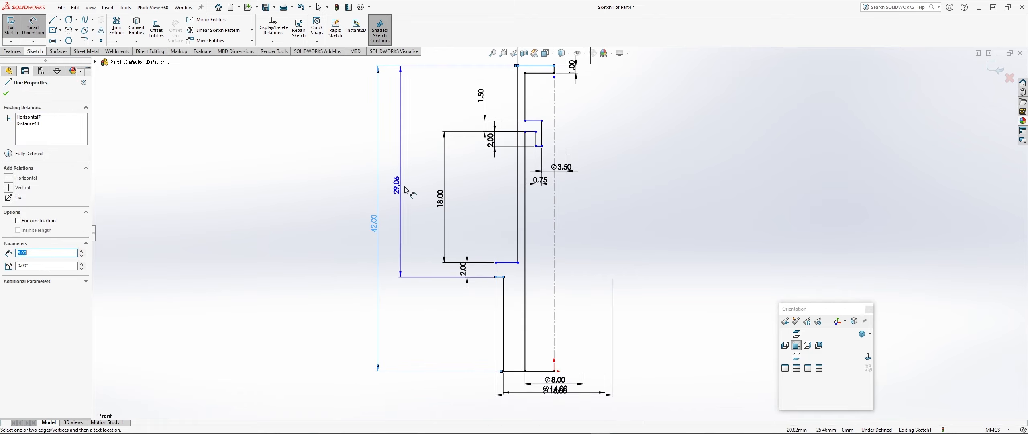
pyautogui.click(415, 184)
pyautogui.write('32')
pyautogui.press('Return')
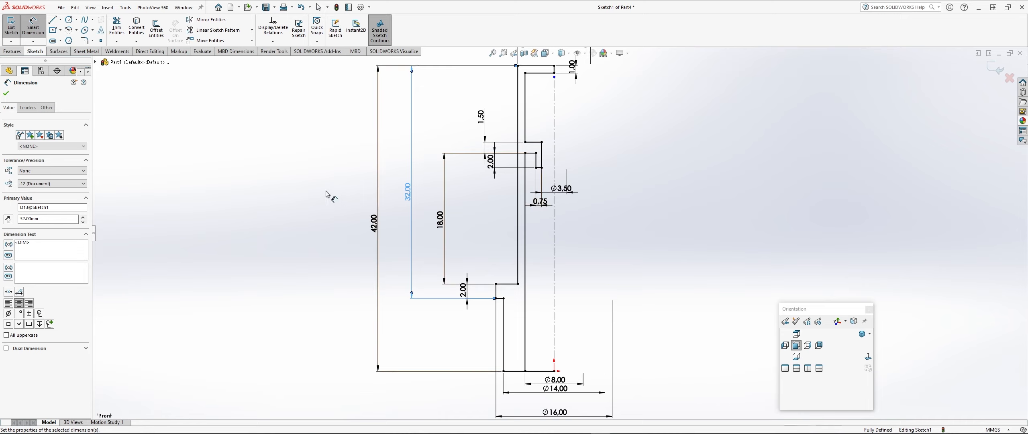
# - Add a 1.5 mm equal-distance sketch chamfer to the hook's upper corner facing the centerline
pyautogui.hotkey('ctrl', 'Up')
pyautogui.hotkey('ctrl', 'Left')
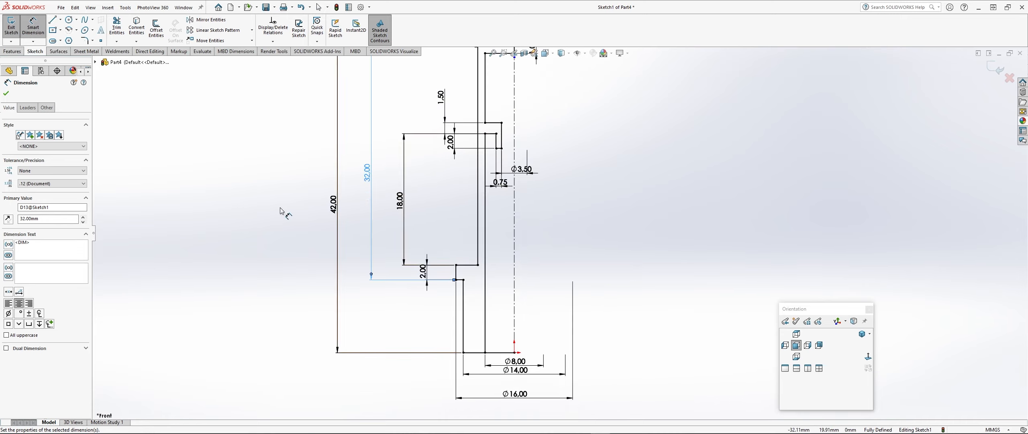
pyautogui.click(93, 41)
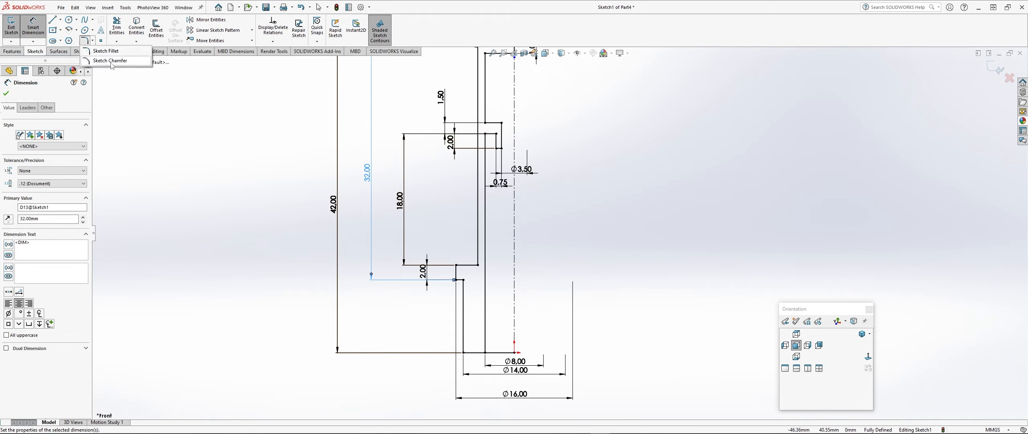
pyautogui.click(111, 62)
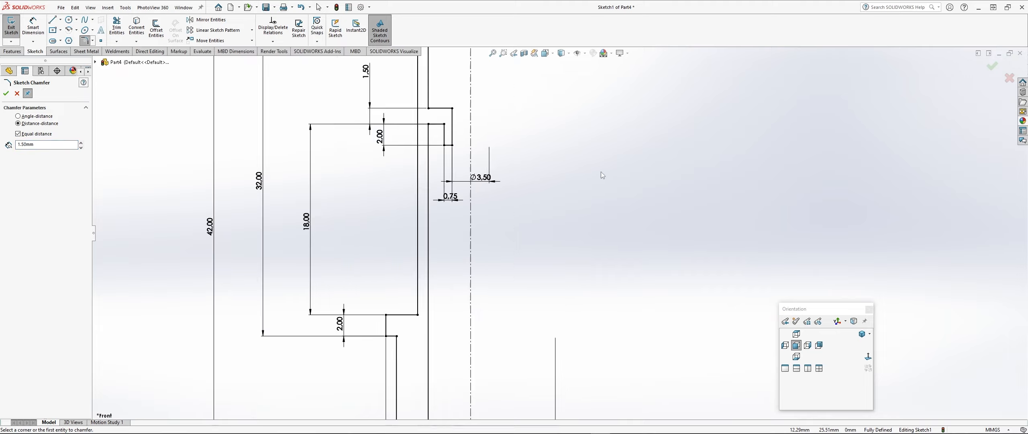
pyautogui.scroll(-2, 601, 172)
pyautogui.click(446, 110)
pyautogui.click(453, 123)
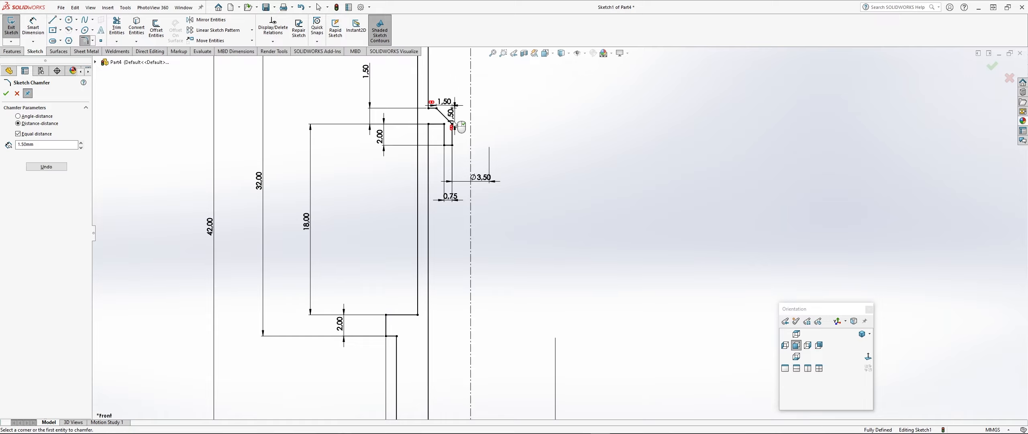
# - Add a 1.5 mm equal-distance sketch chamfer where the base line meets the inner bore line
pyautogui.scroll(2, 345, 129)
pyautogui.scroll(1, 345, 130)
pyautogui.scroll(-2, 450, 330)
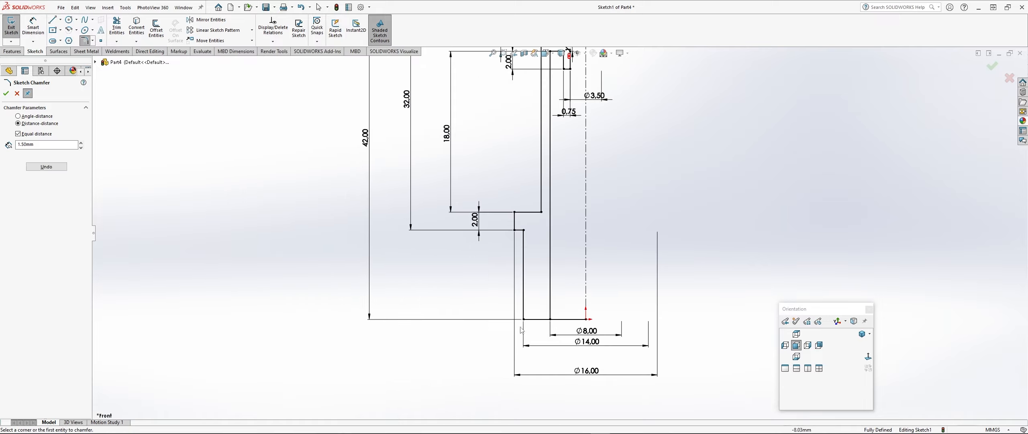
pyautogui.click(541, 319)
pyautogui.click(549, 312)
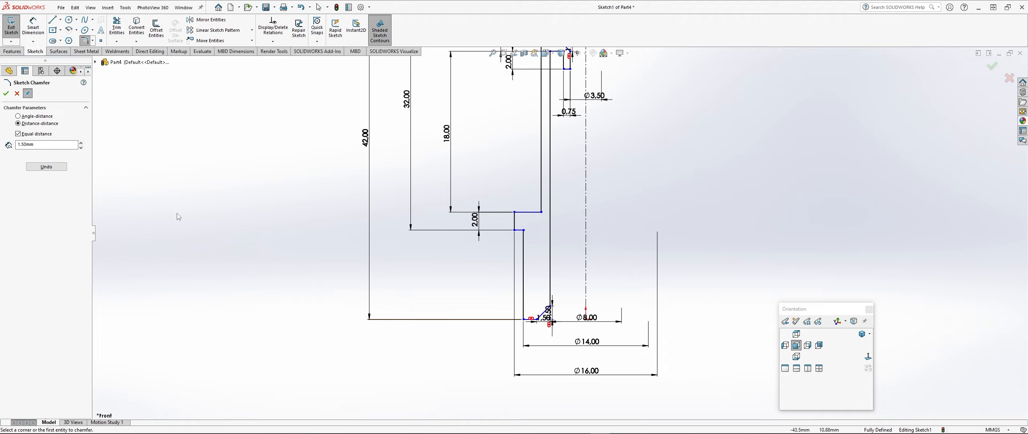
# - Finish the chamfer and reposition the lower chamfer's two 1.5 mm dimensions and the bore diameter dimension so they no longer overlap
pyautogui.click(6, 91)
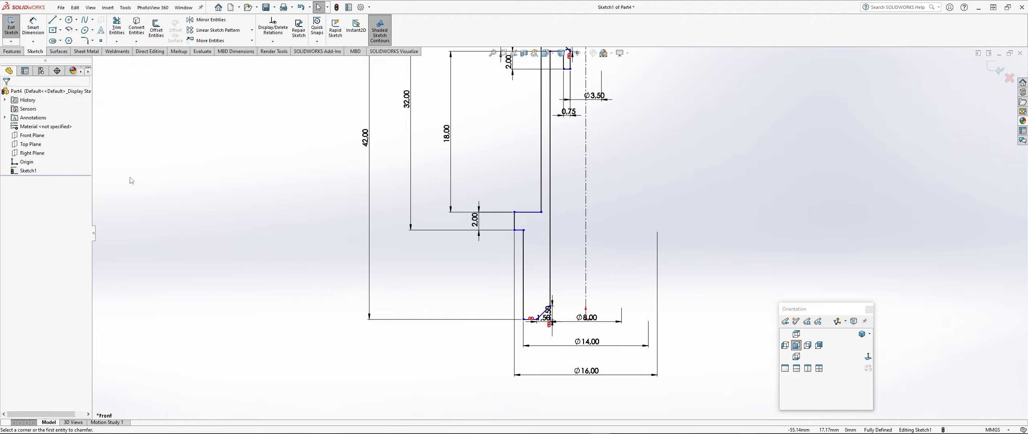
pyautogui.moveTo(548, 312)
pyautogui.mouseDown()
pyautogui.moveTo(560, 315)
pyautogui.moveTo(543, 335)
pyautogui.mouseUp()
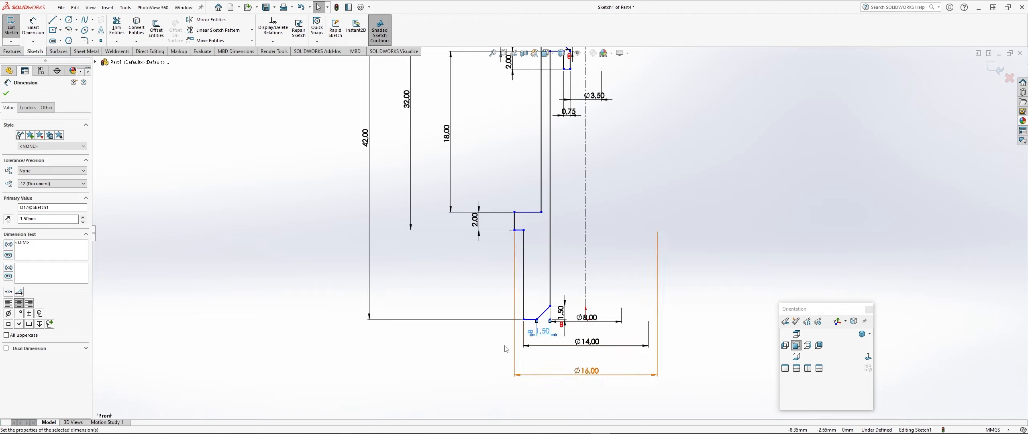
pyautogui.click(467, 354)
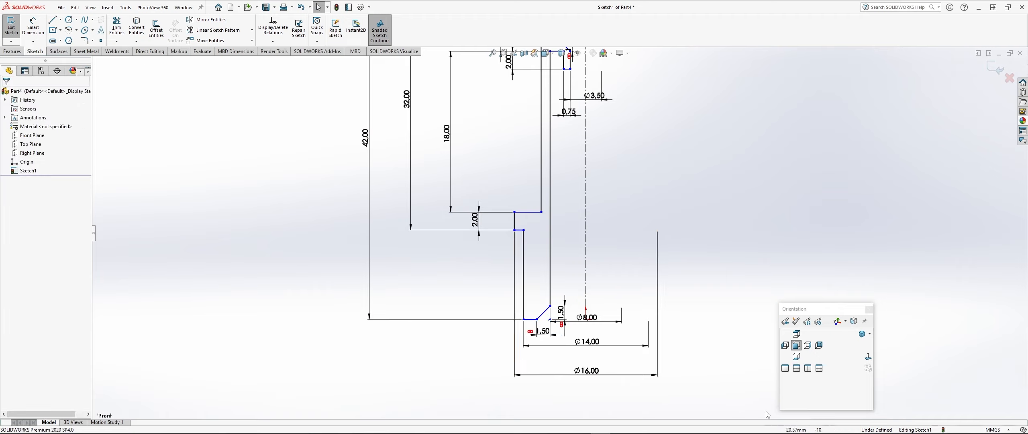
pyautogui.scroll(-1, 719, 328)
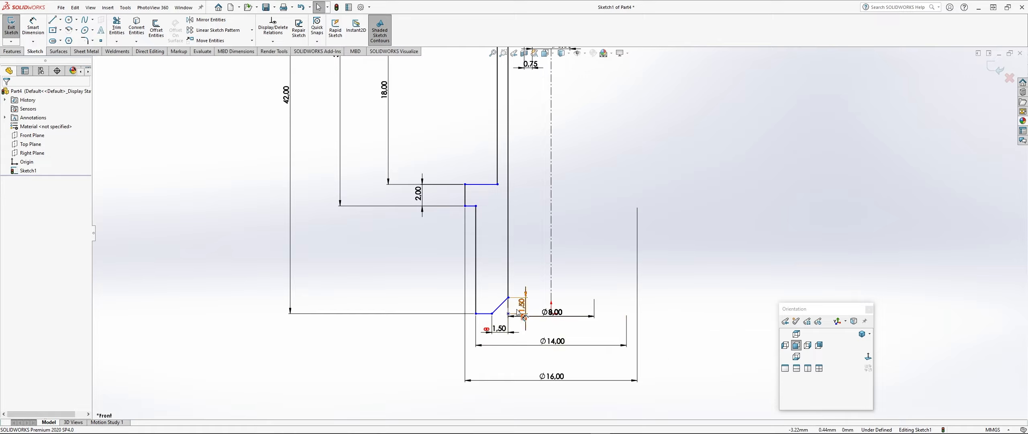
pyautogui.scroll(-2, 574, 329)
pyautogui.moveTo(539, 306); pyautogui.dragTo(537, 340)
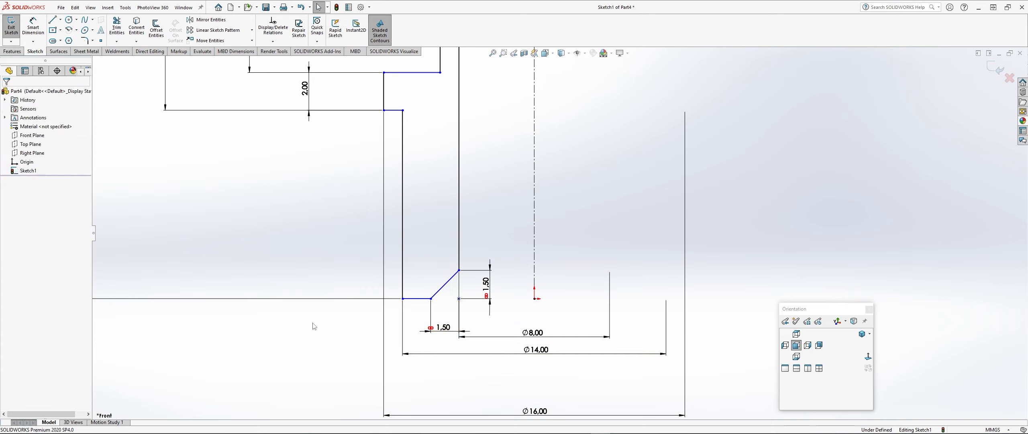
# - Try to add a Fix relation to the base line's midpoint and the origin
pyautogui.click(418, 299)
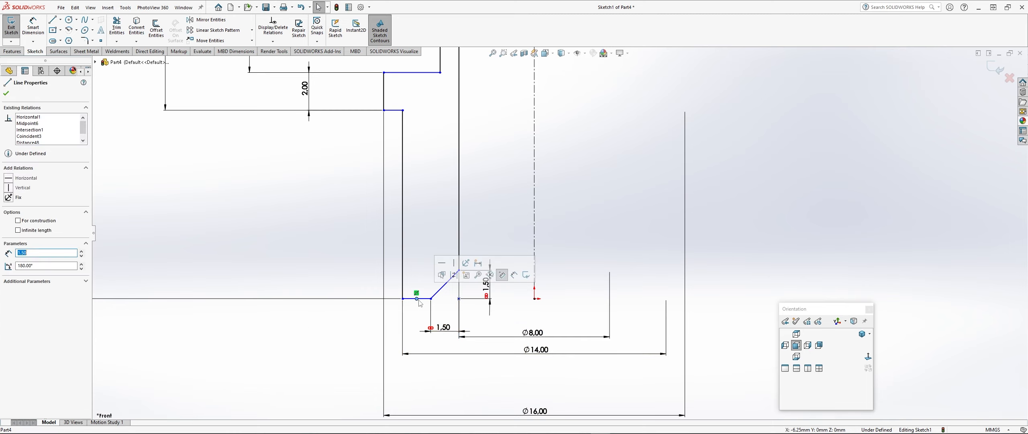
pyautogui.keyDown('ctrl'); pyautogui.click(534, 298); pyautogui.keyUp('ctrl')
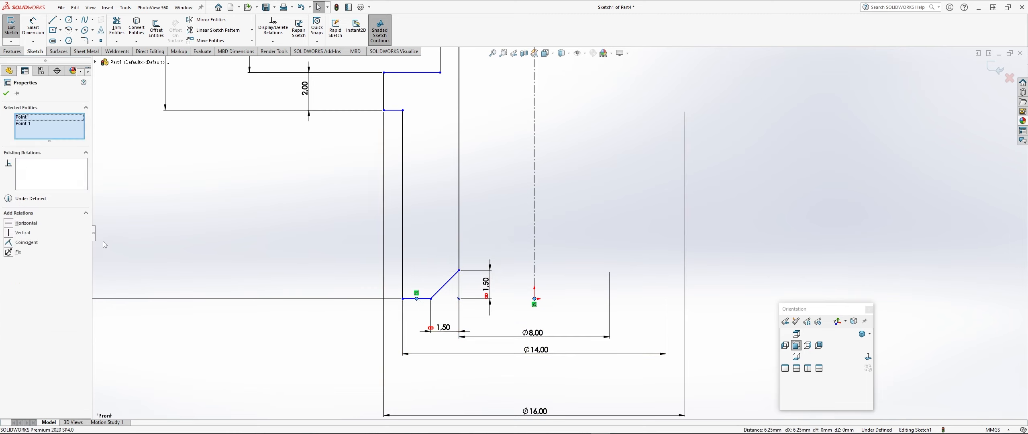
pyautogui.click(9, 252)
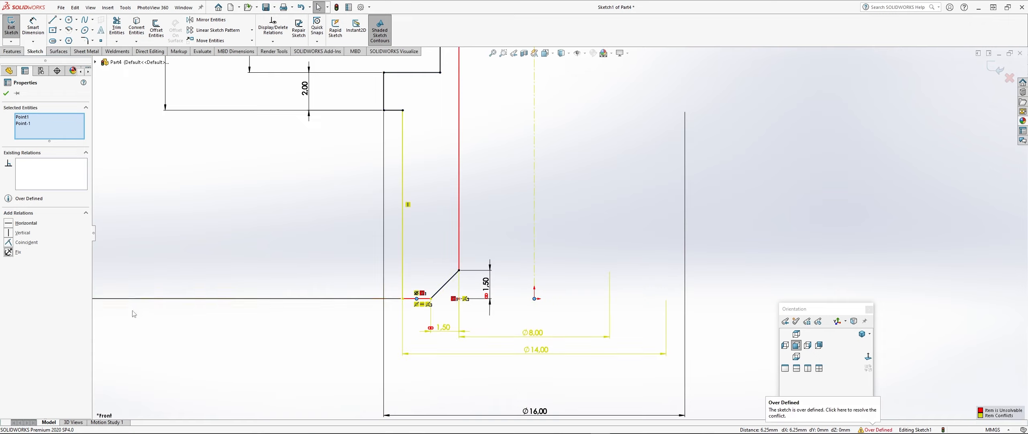
pyautogui.click(226, 319)
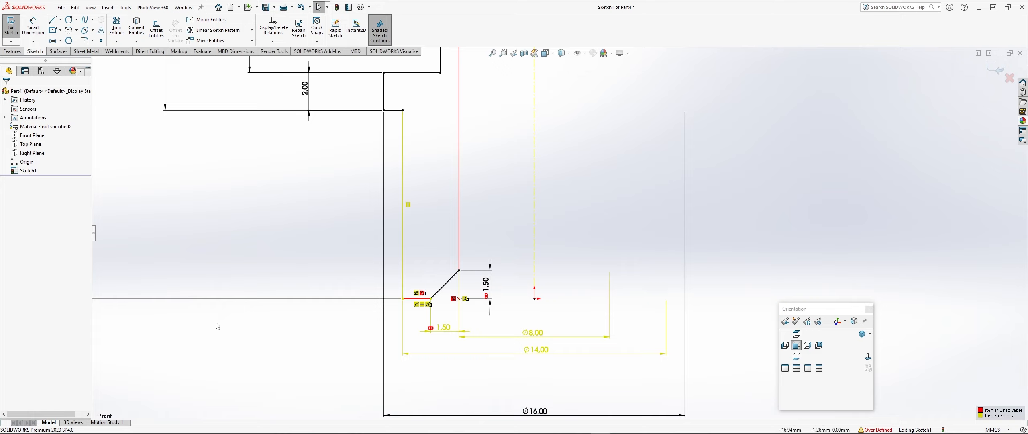
pyautogui.hotkey('ctrl', 'z')
pyautogui.click(276, 342)
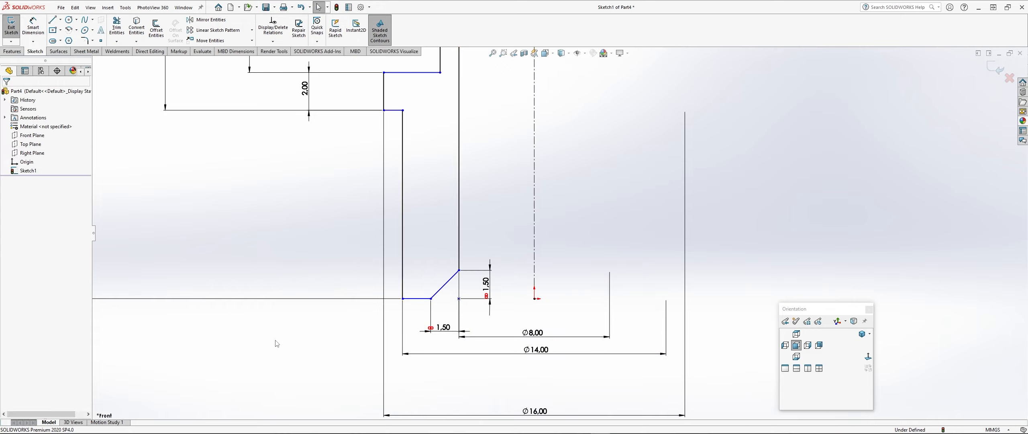
# - Make the profile's short base line coincident with the sketch origin
pyautogui.click(415, 299)
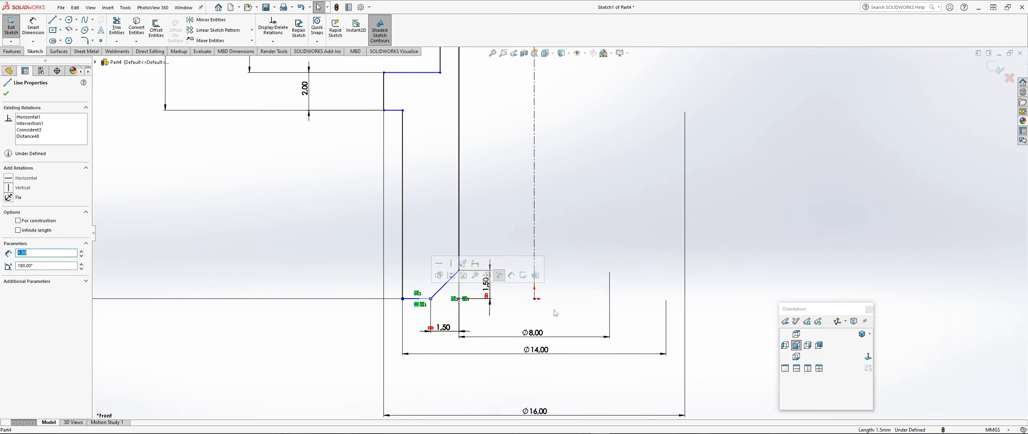
pyautogui.keyDown('ctrl'); pyautogui.click(534, 298); pyautogui.keyUp('ctrl')
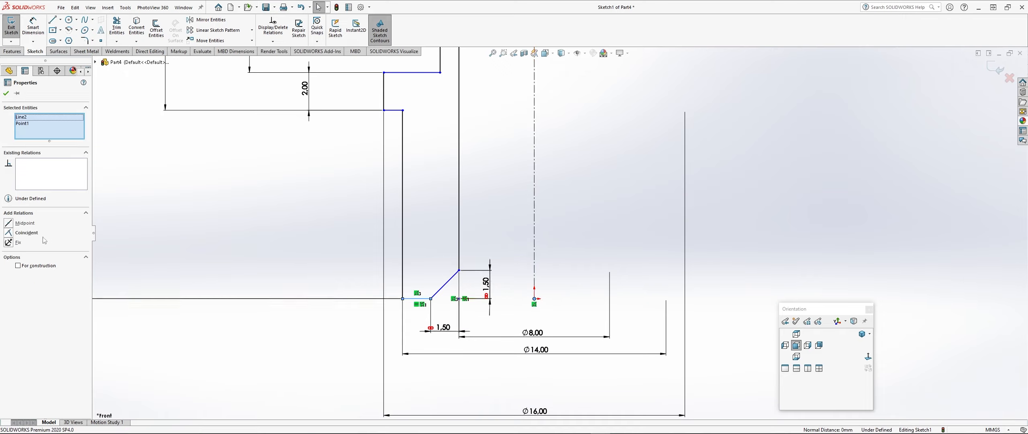
pyautogui.click(27, 232)
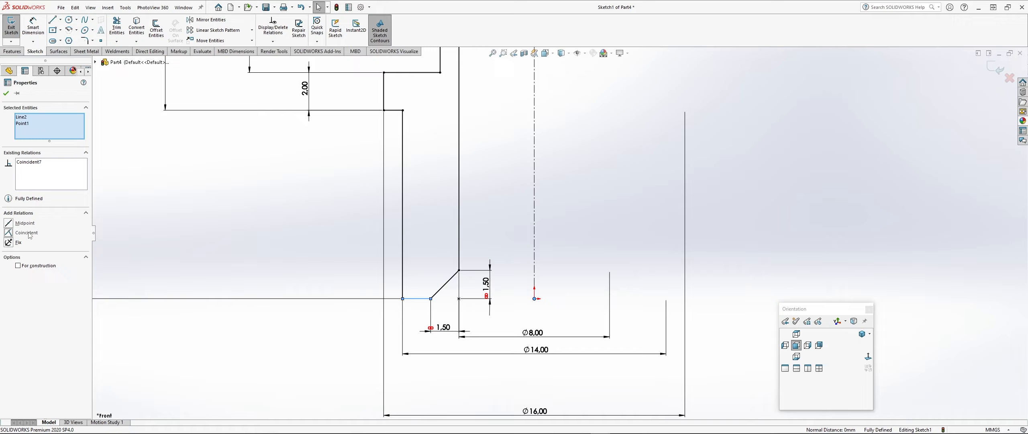
pyautogui.click(162, 327)
# - Move the lower chamfer's vertical 1.5 mm dimension slightly further out from the bore line
pyautogui.press('z')
pyautogui.press('z')
pyautogui.press('z')
pyautogui.press('z')
pyautogui.press('z')
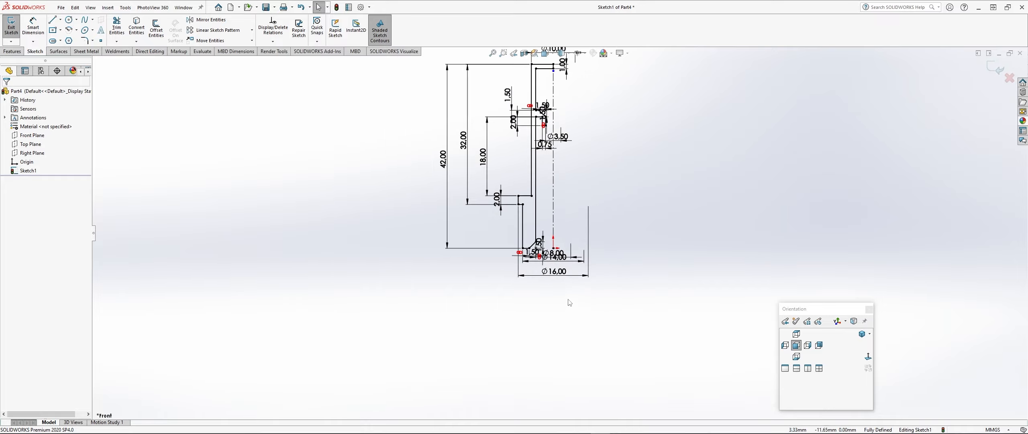
pyautogui.scroll(-5, 630, 256)
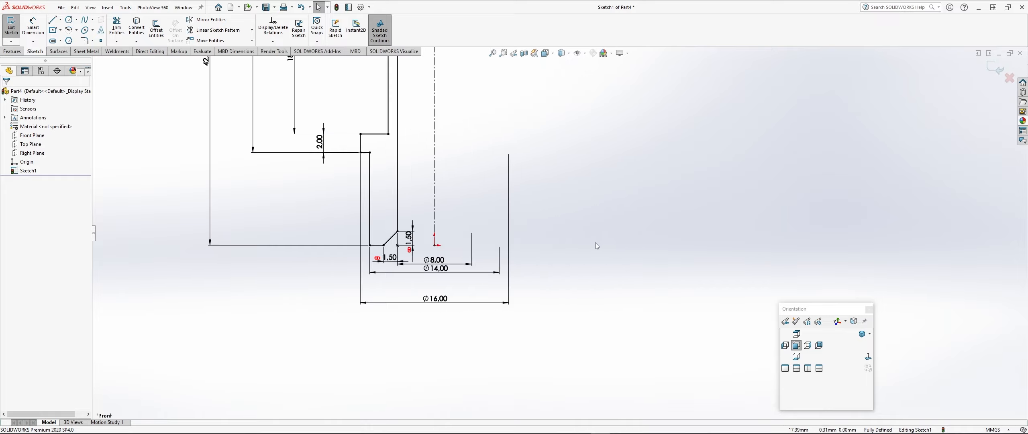
pyautogui.moveTo(339, 232); pyautogui.dragTo(346, 233)
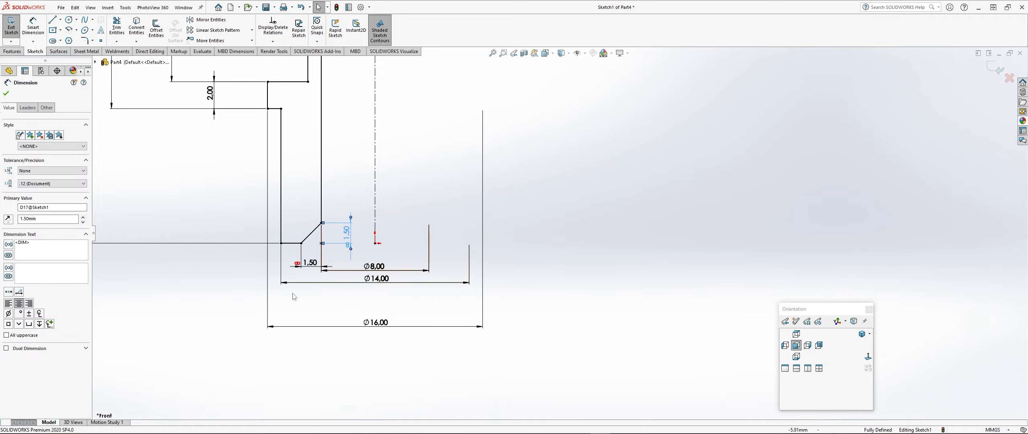
pyautogui.click(228, 304)
# - Revolve the closed profile 360 degrees around the vertical centerline into a solid body
pyautogui.scroll(2, 217, 313)
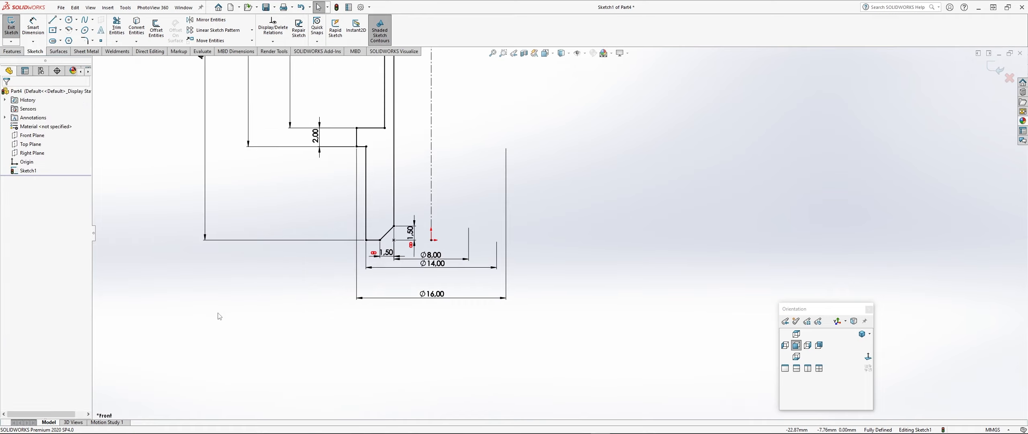
pyautogui.scroll(4, 219, 316)
pyautogui.scroll(1, 604, 254)
pyautogui.scroll(-2, 577, 141)
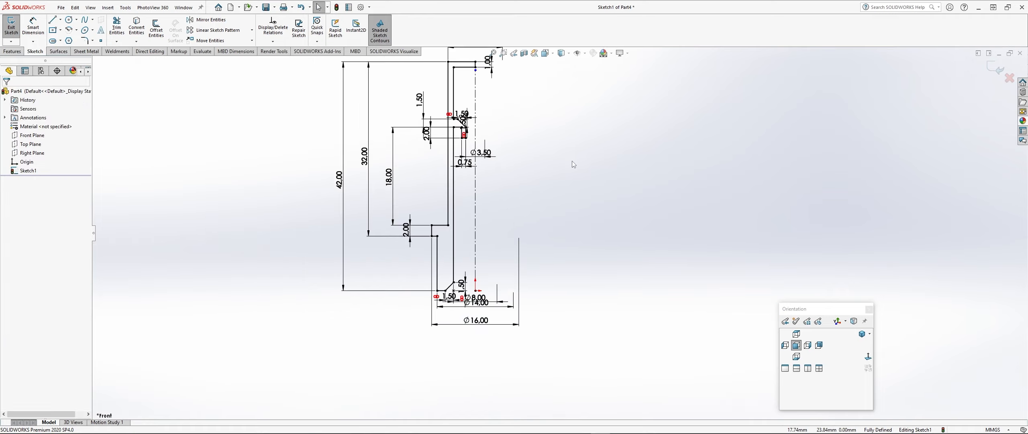
pyautogui.scroll(1, 562, 175)
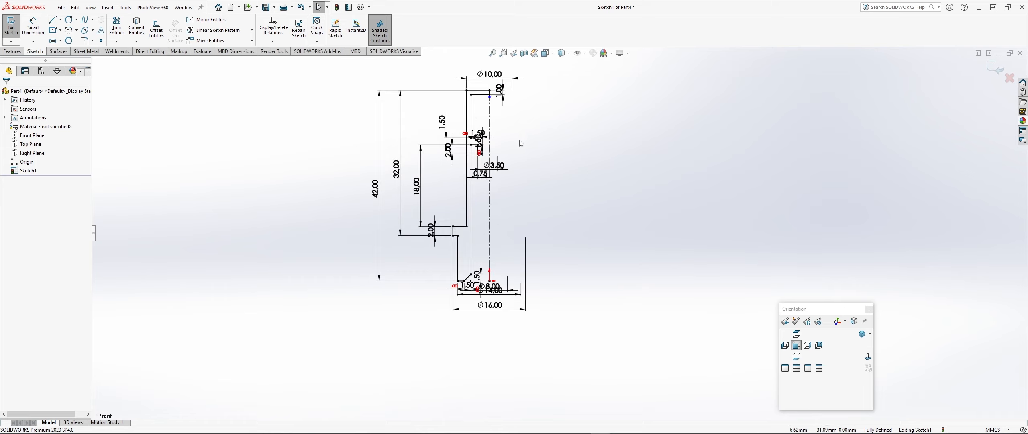
pyautogui.click(12, 51)
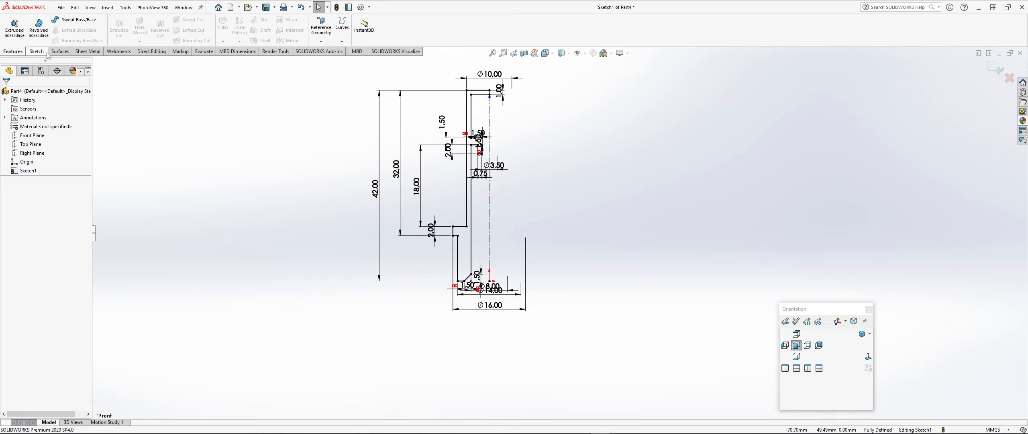
pyautogui.click(40, 42)
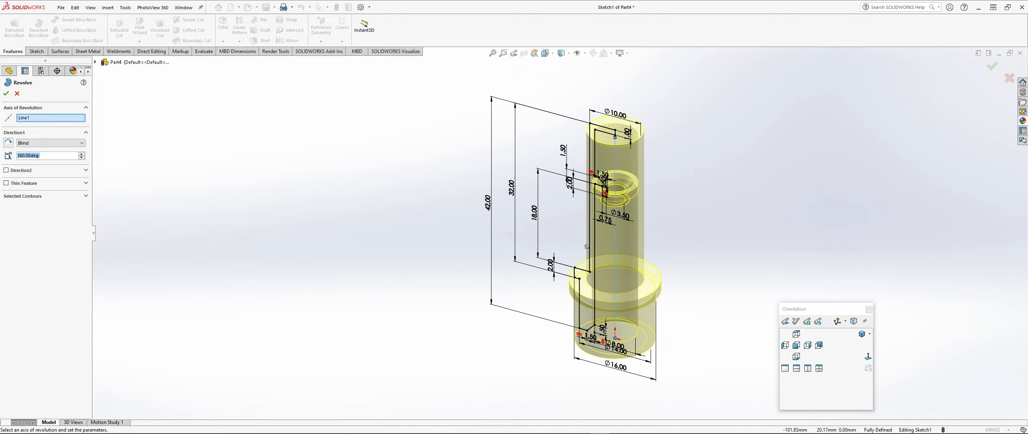
pyautogui.press('Return')
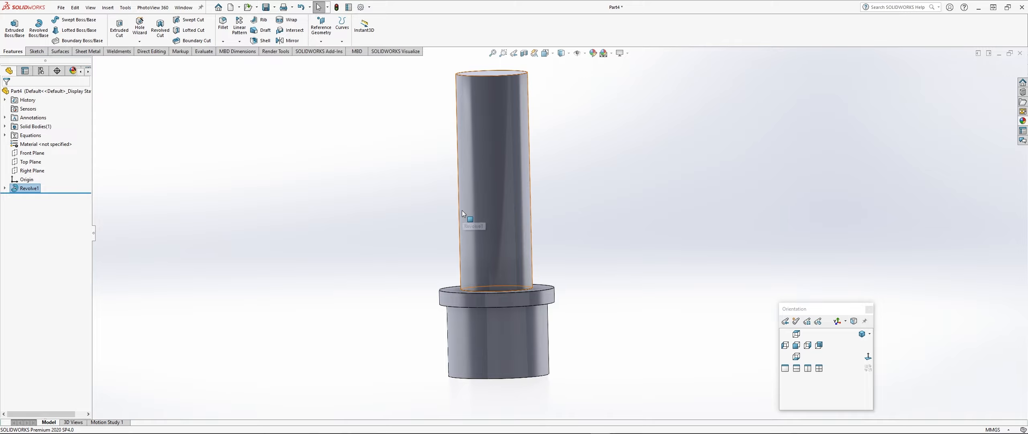
pyautogui.click(351, 198)
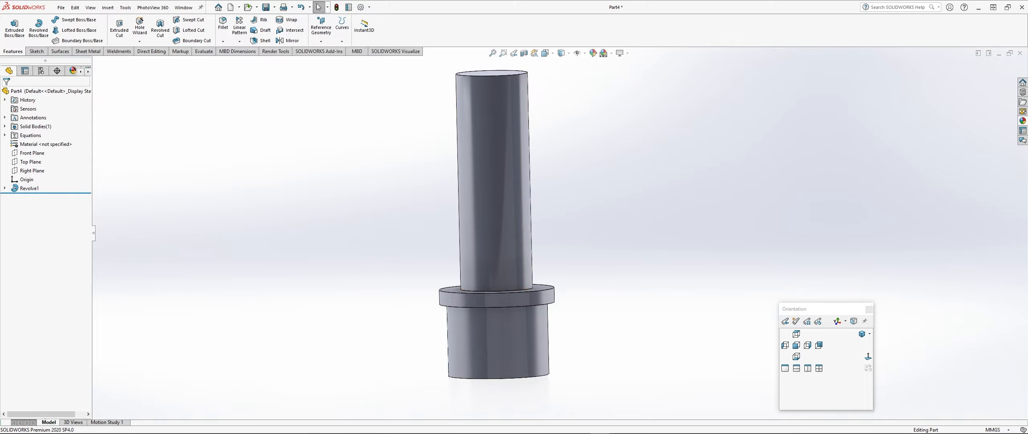
# - Consult the Detonator Top drawing and start a new sketch on the Front Plane, viewed normal to it
pyautogui.moveTo(0, 50); pyautogui.dragTo(546, 25)
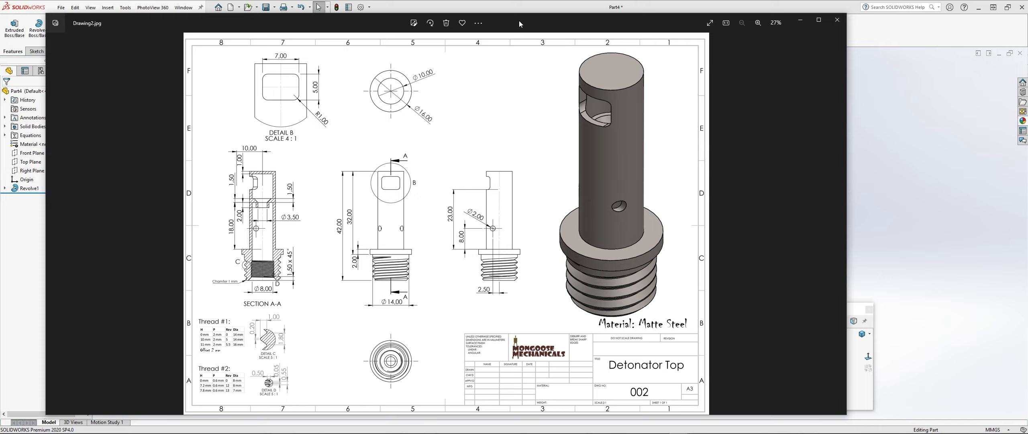
pyautogui.moveTo(519, 20); pyautogui.dragTo(519, 0)
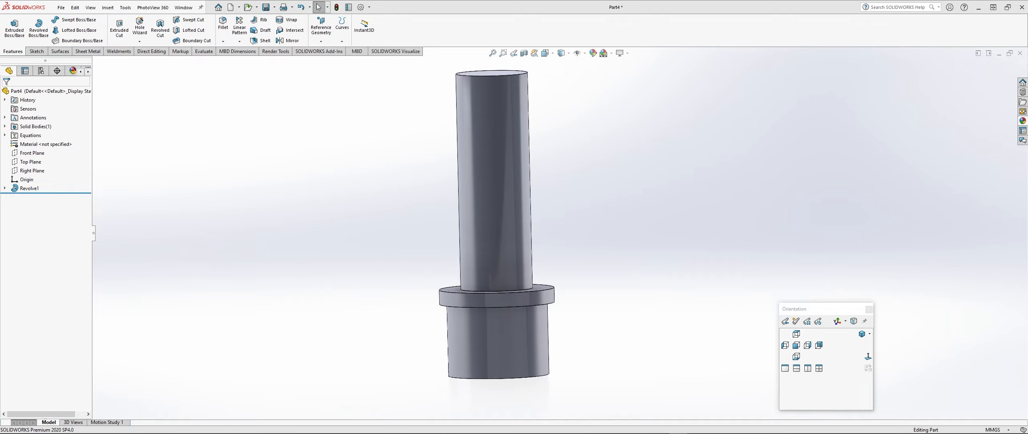
pyautogui.click(47, 154)
pyautogui.click(60, 148)
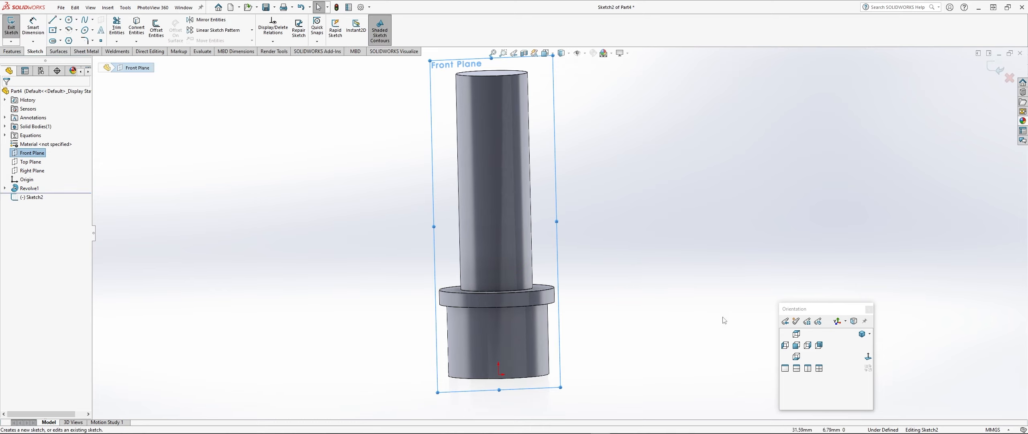
pyautogui.click(867, 356)
# - Sketch a vertical centerline from the origin up to just above the tube's top face
pyautogui.click(61, 19)
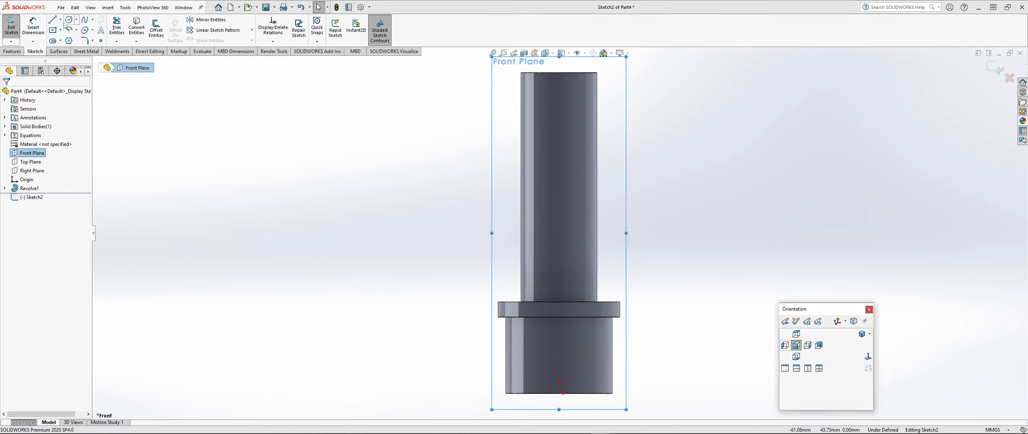
pyautogui.click(64, 31)
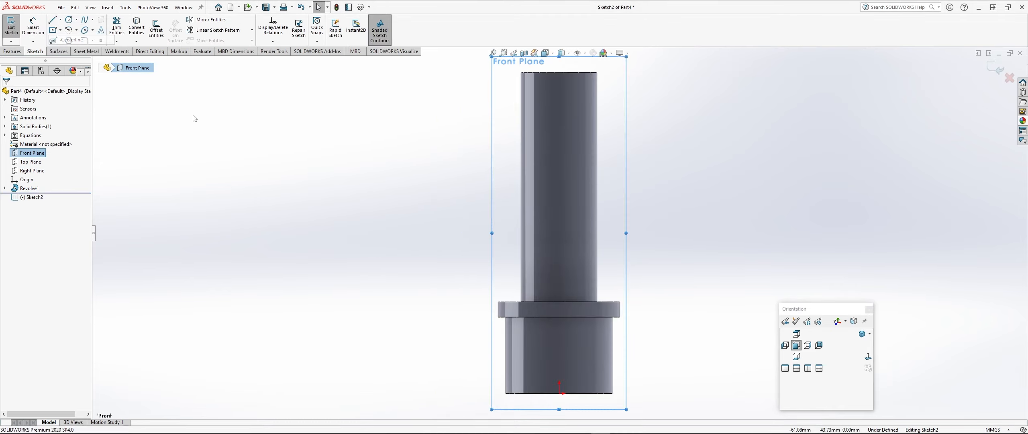
pyautogui.click(559, 392)
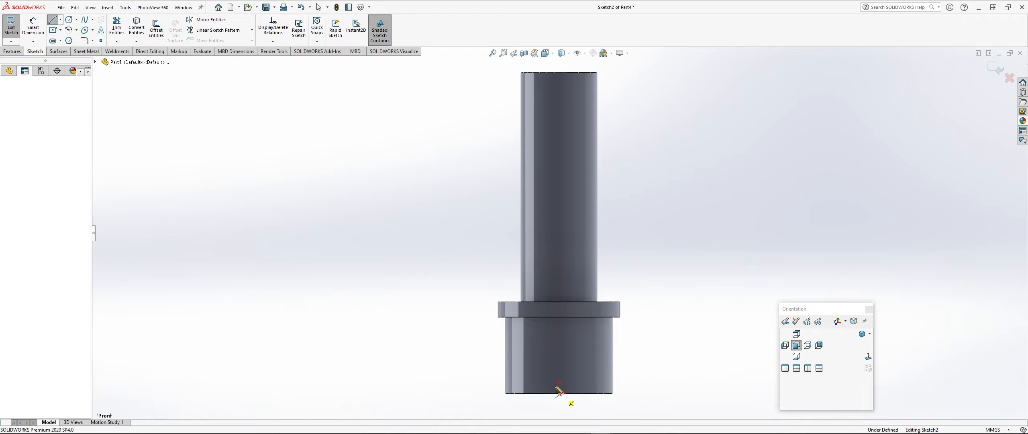
pyautogui.click(559, 67)
pyautogui.press('Escape')
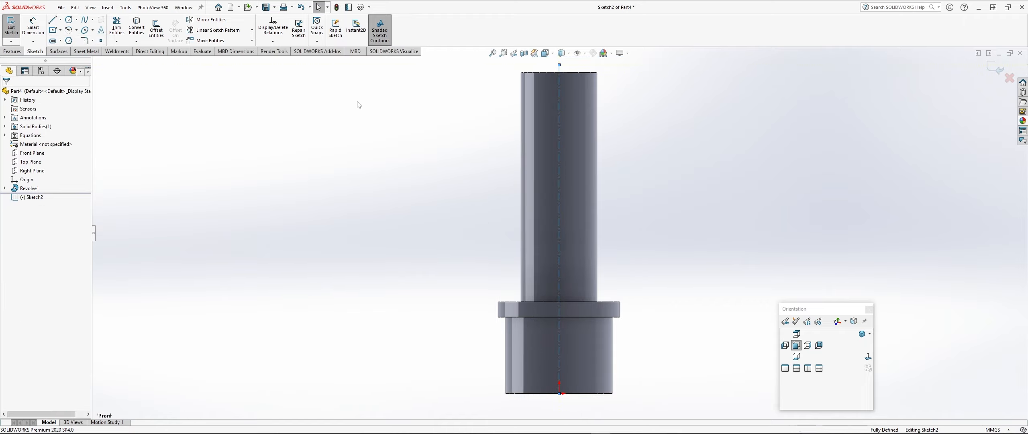
# - Sketch a horizontal centerline across the upper tube, about 35 mm above the origin and extending past both sides
pyautogui.click(61, 19)
pyautogui.click(76, 39)
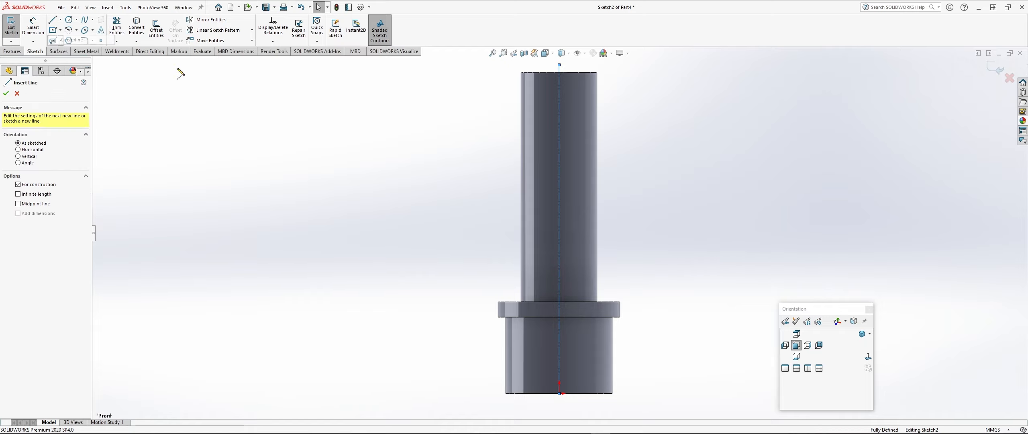
pyautogui.click(494, 125)
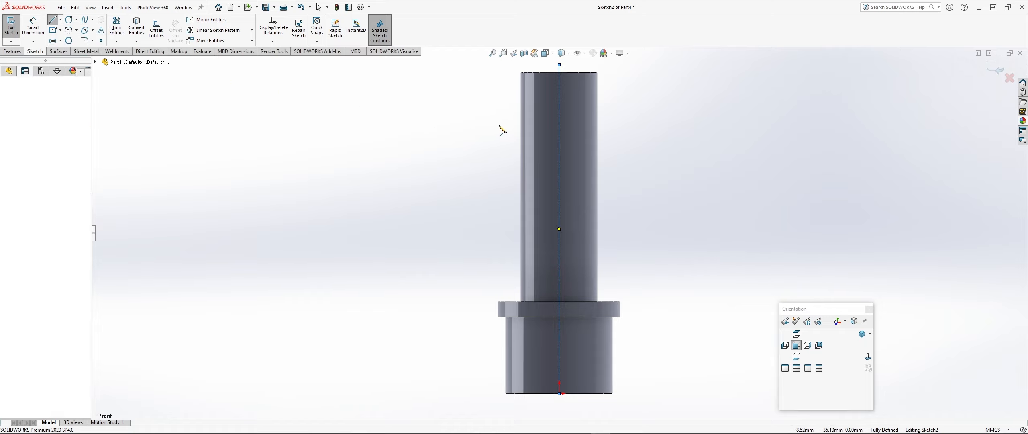
pyautogui.click(646, 125)
pyautogui.press('Escape')
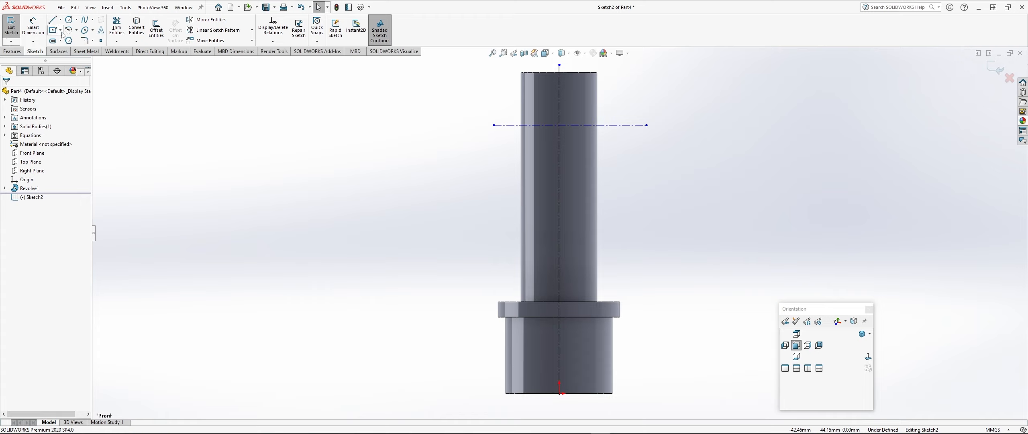
# - Sketch a center rectangle about 7.7 mm wide and 3.9 mm high, centered where the two centerlines cross on the upper tube
pyautogui.click(61, 31)
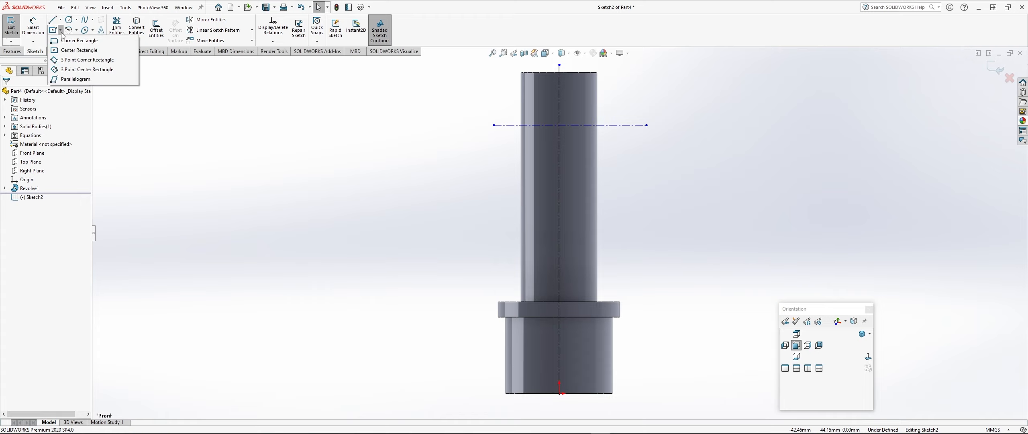
pyautogui.click(87, 50)
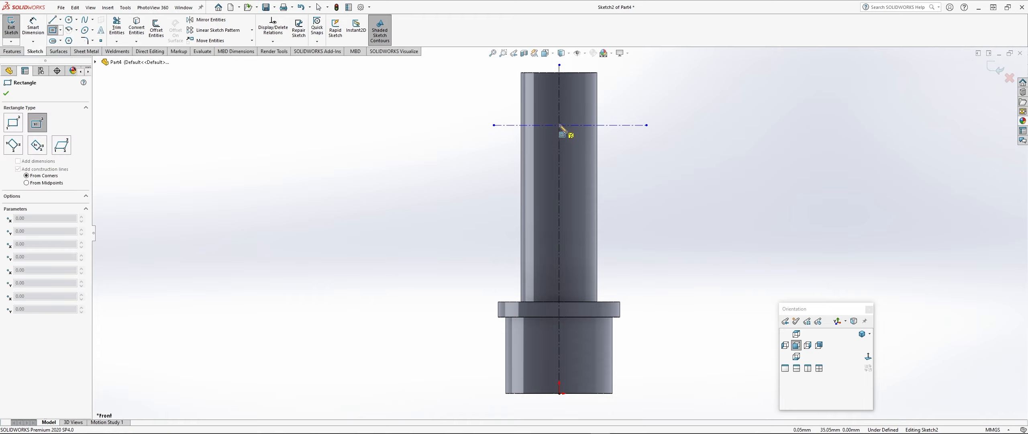
pyautogui.scroll(-5, 560, 125)
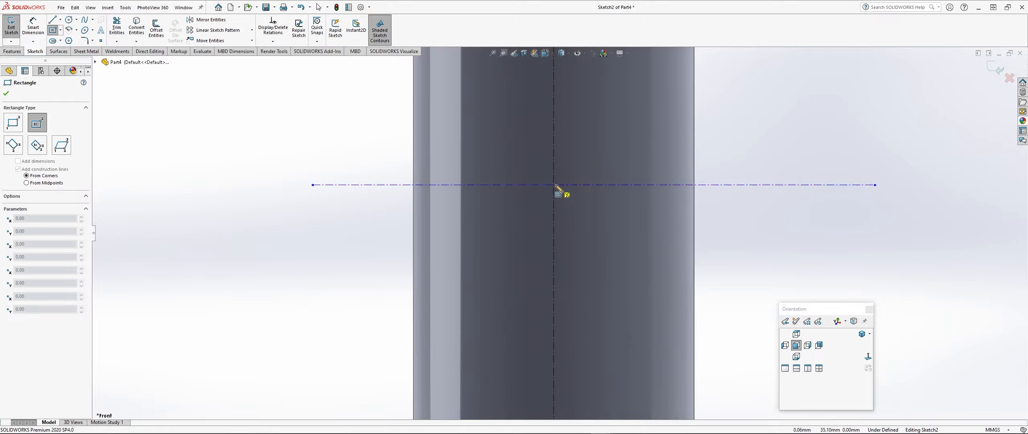
pyautogui.click(554, 185)
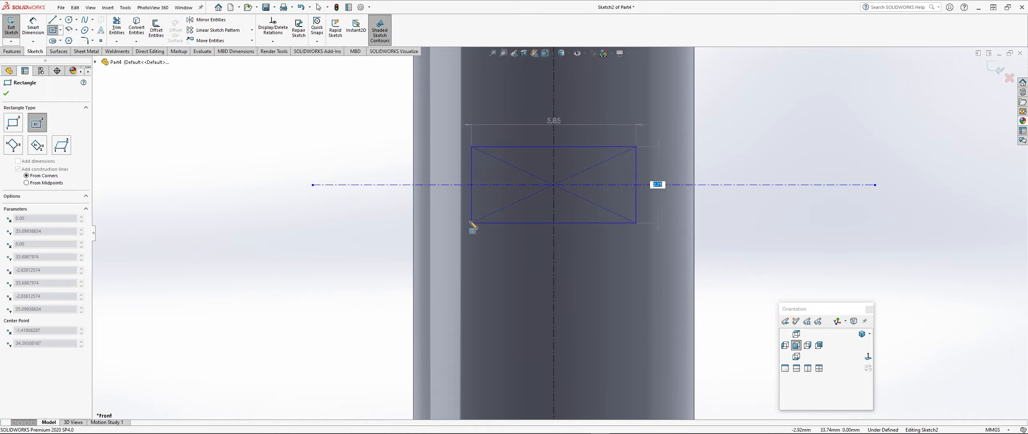
pyautogui.click(445, 240)
pyautogui.press('Escape')
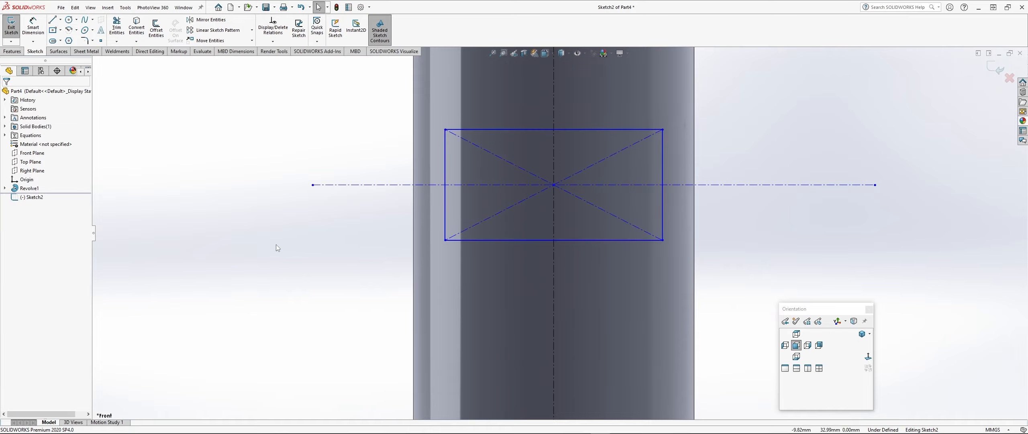
# - Dimension the window rectangle to 7 mm wide and 5 mm high
pyautogui.scroll(2, 277, 244)
pyautogui.scroll(1, 310, 269)
pyautogui.click(32, 27)
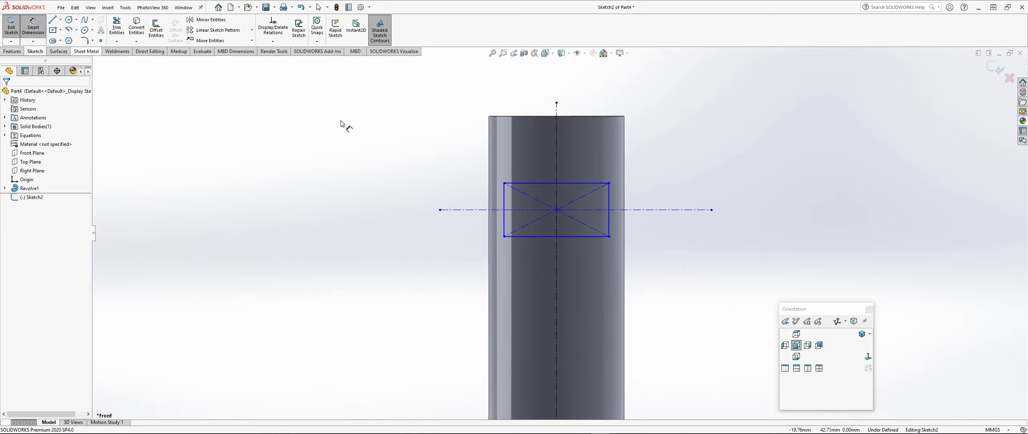
pyautogui.click(544, 183)
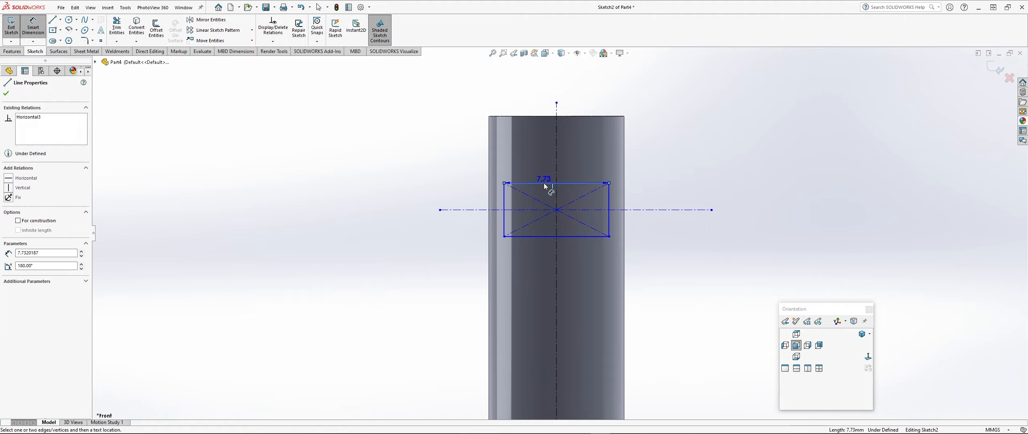
pyautogui.click(550, 85)
pyautogui.write('7.00mm')
pyautogui.press('Return')
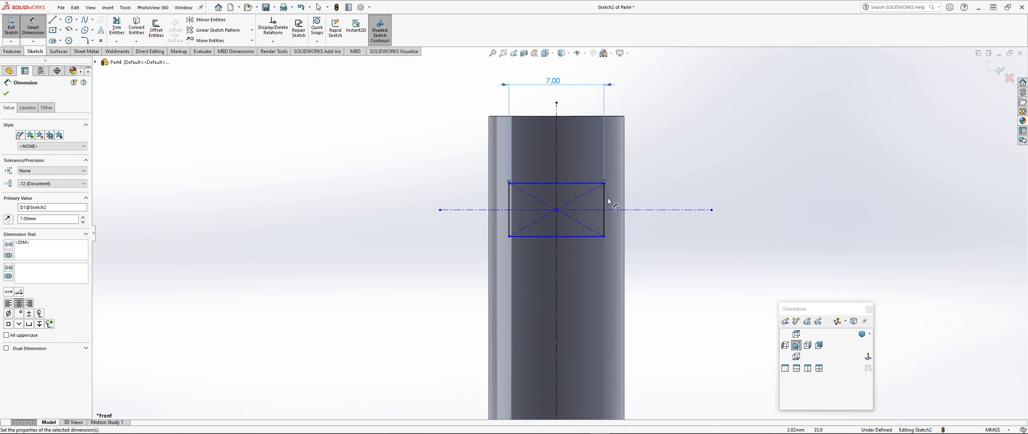
pyautogui.click(604, 203)
pyautogui.click(660, 197)
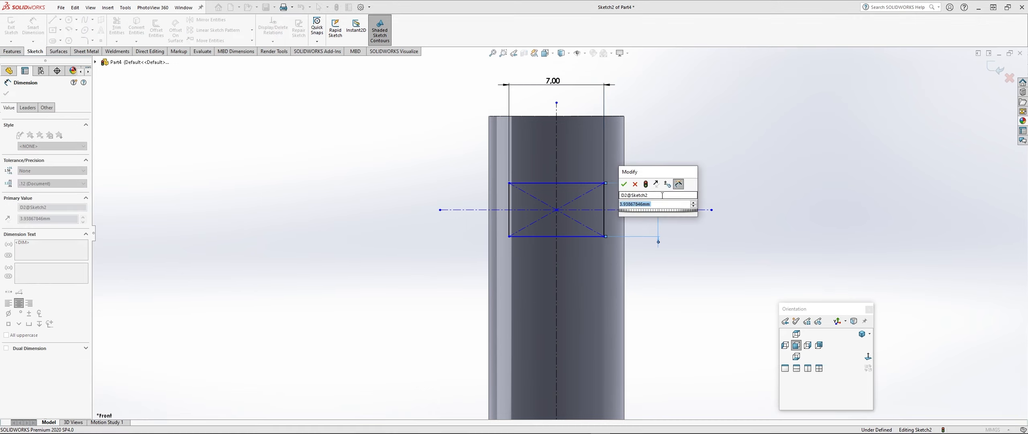
pyautogui.write('5')
pyautogui.press('Return')
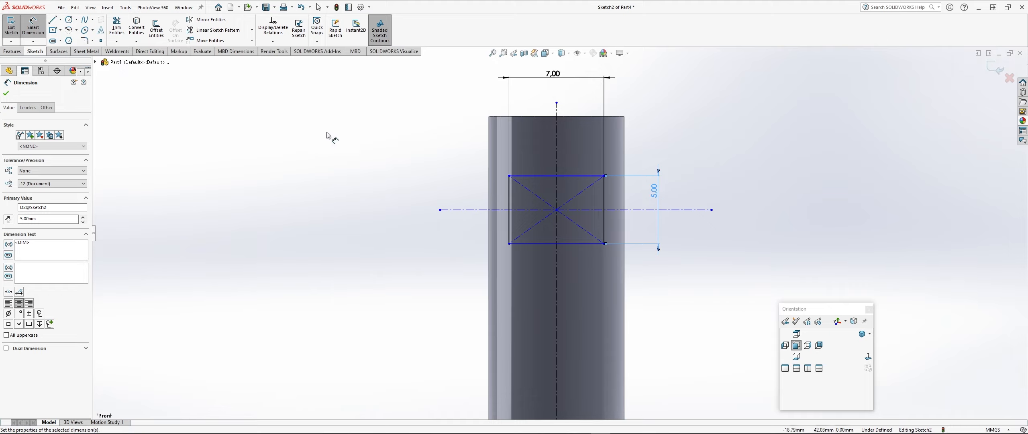
# - Dimension the distance from the flange's top edge to the rectangle's lower edge as 23 mm
pyautogui.click(527, 243)
pyautogui.scroll(4, 470, 222)
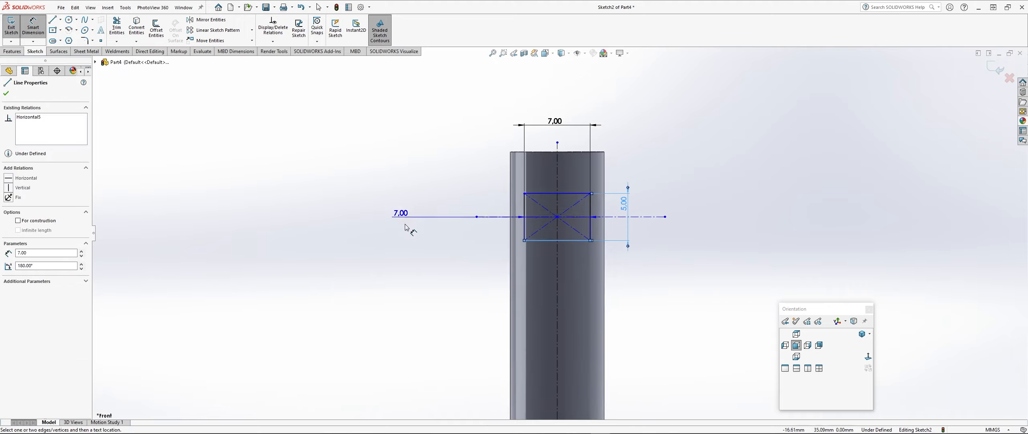
pyautogui.scroll(-4, 507, 377)
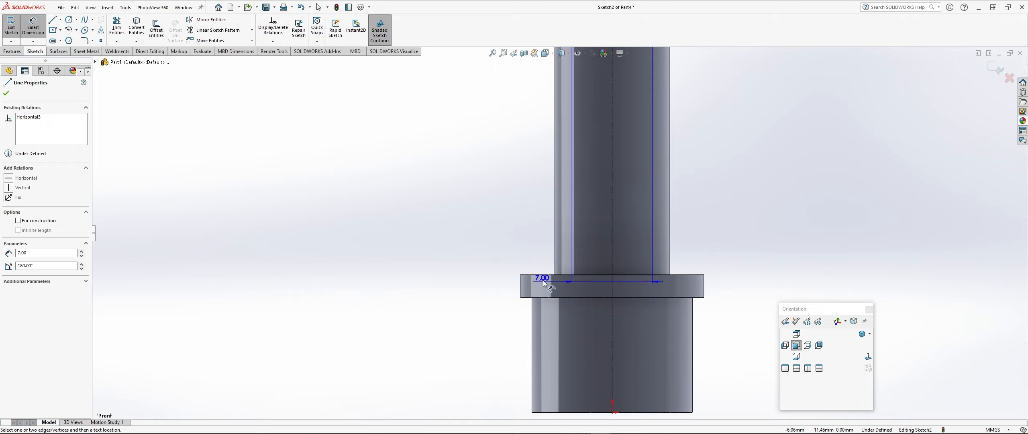
pyautogui.click(541, 277)
pyautogui.scroll(4, 522, 233)
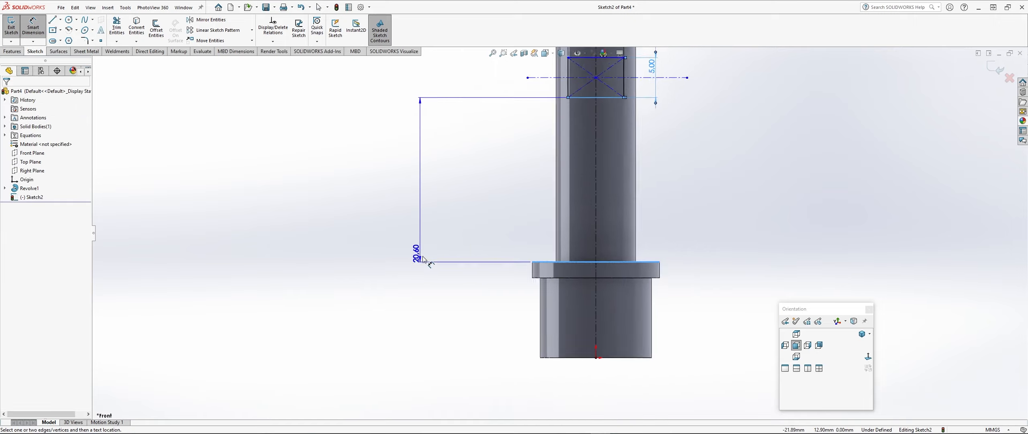
pyautogui.click(495, 207)
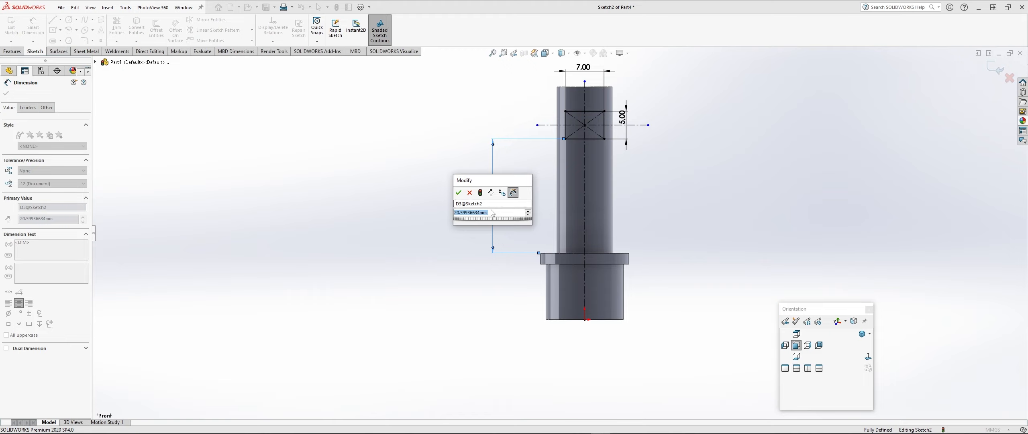
pyautogui.write('23')
pyautogui.press('Return')
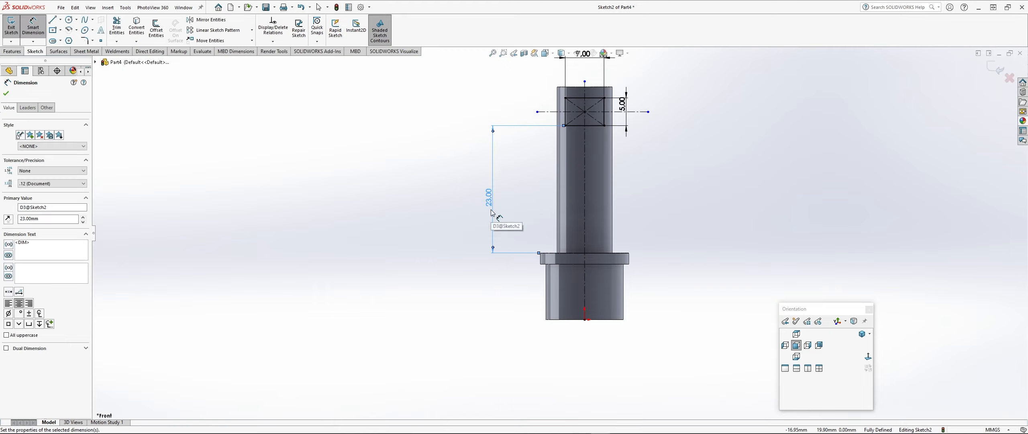
# - Round all four corners of the window rectangle with 1 mm sketch fillets
pyautogui.scroll(5, 636, 93)
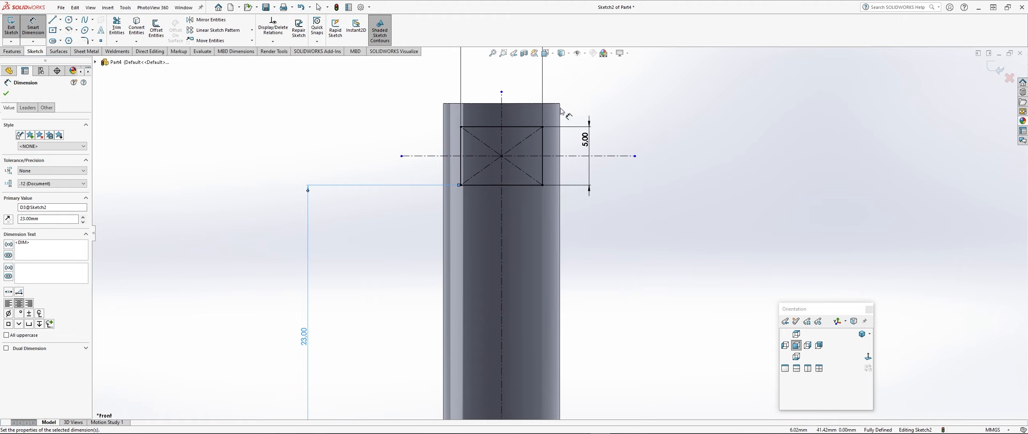
pyautogui.click(85, 41)
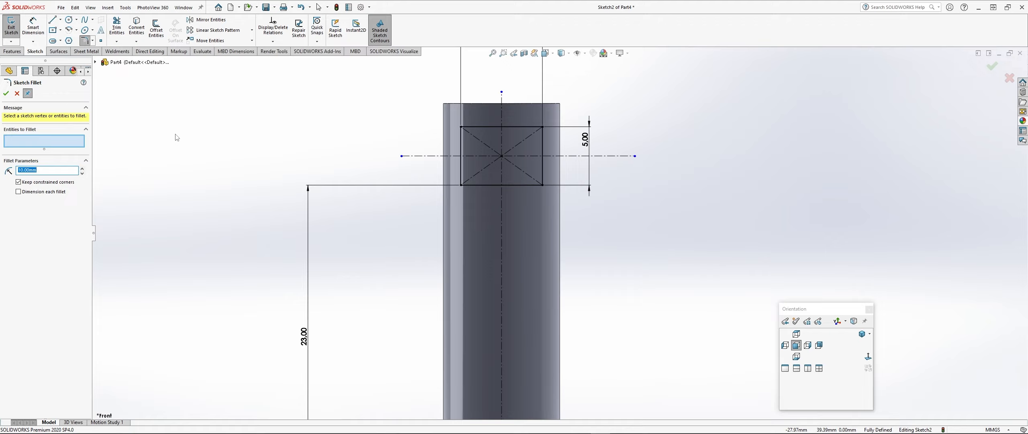
pyautogui.write('1')
pyautogui.scroll(3, 452, 130)
pyautogui.click(484, 124)
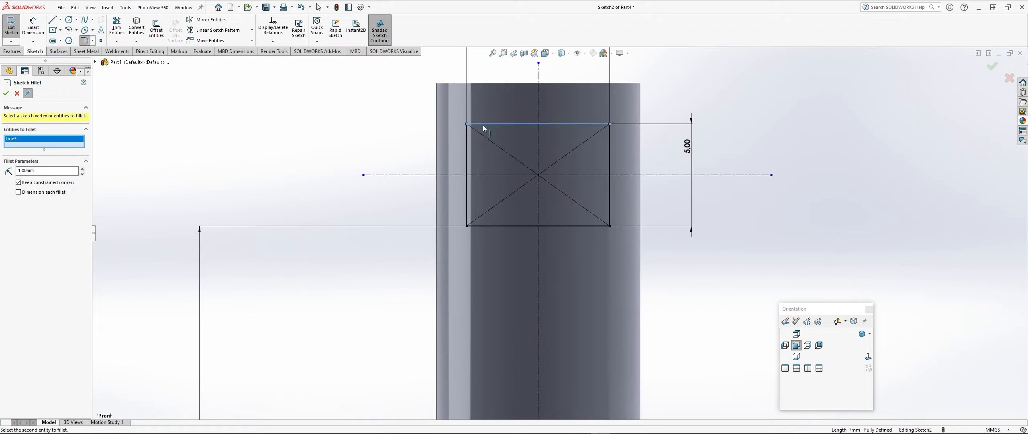
pyautogui.click(466, 148)
pyautogui.click(465, 204)
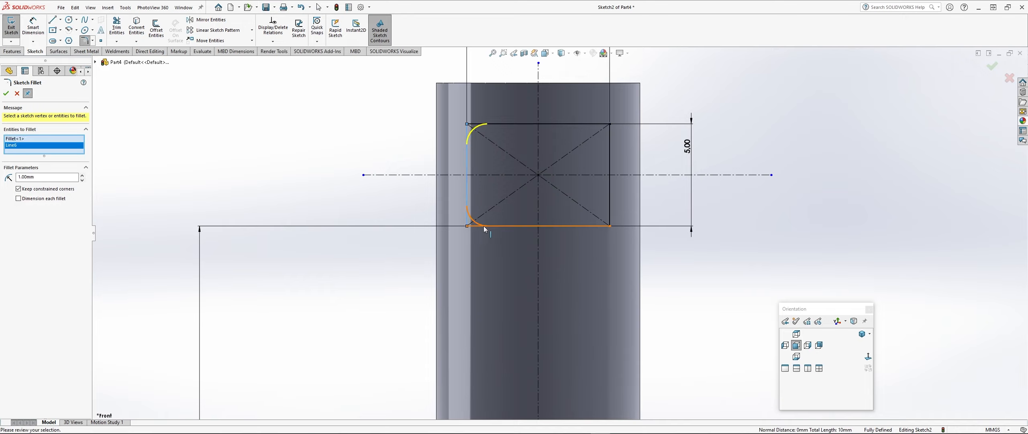
pyautogui.click(487, 225)
pyautogui.click(582, 225)
pyautogui.click(608, 205)
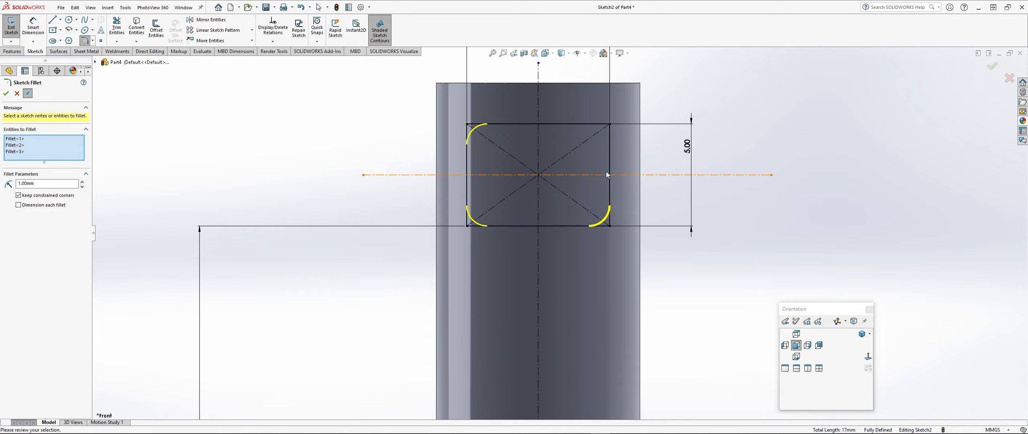
pyautogui.click(609, 149)
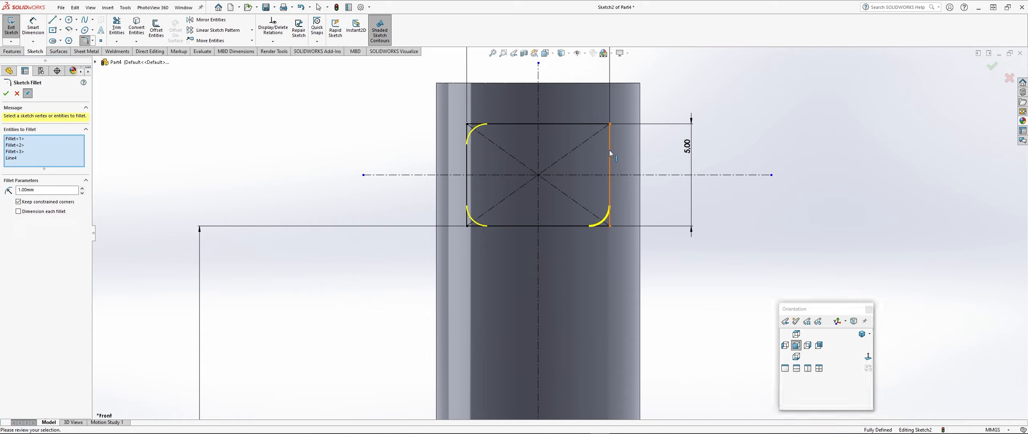
pyautogui.click(585, 124)
pyautogui.click(5, 93)
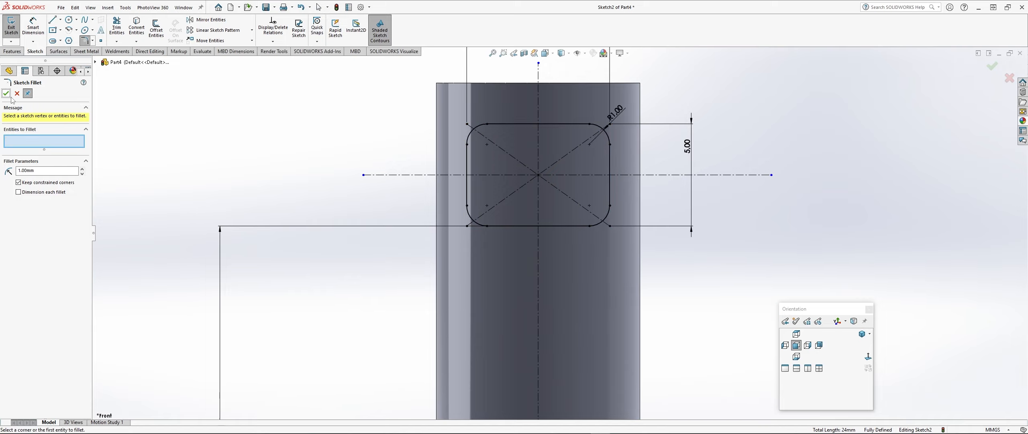
pyautogui.scroll(1, 181, 129)
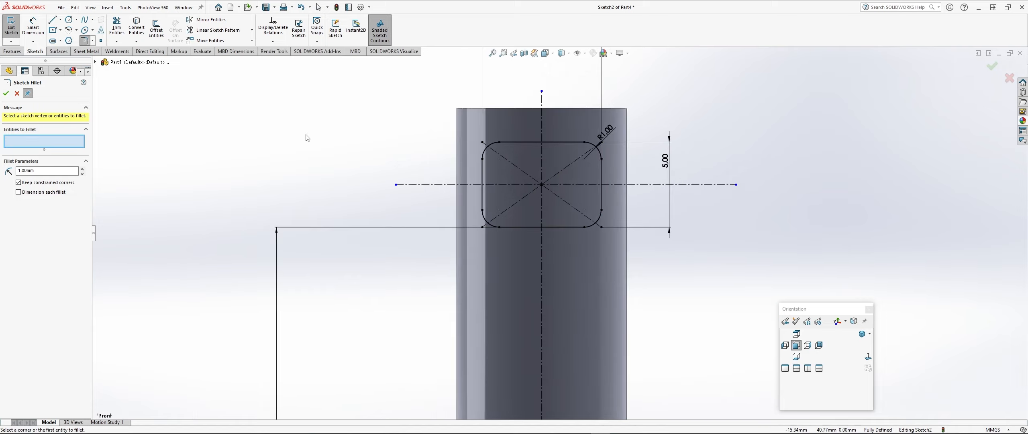
pyautogui.scroll(2, 559, 235)
pyautogui.scroll(3, 475, 205)
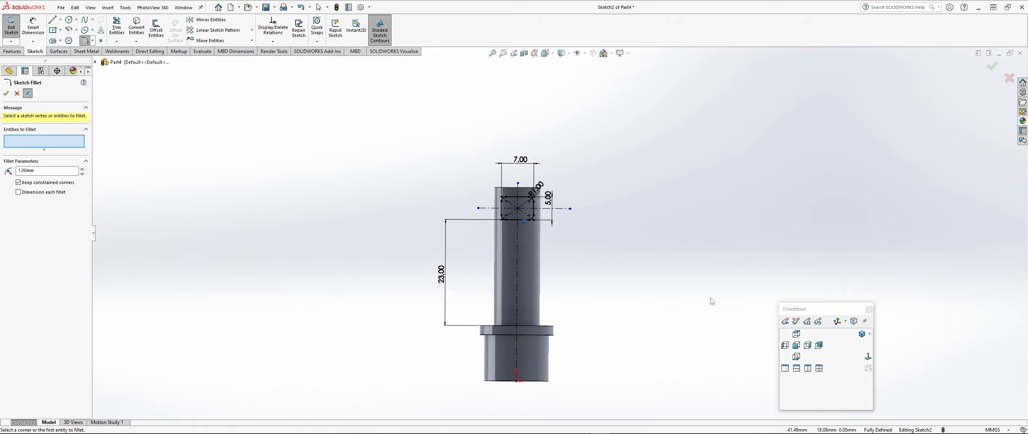
pyautogui.press('Escape')
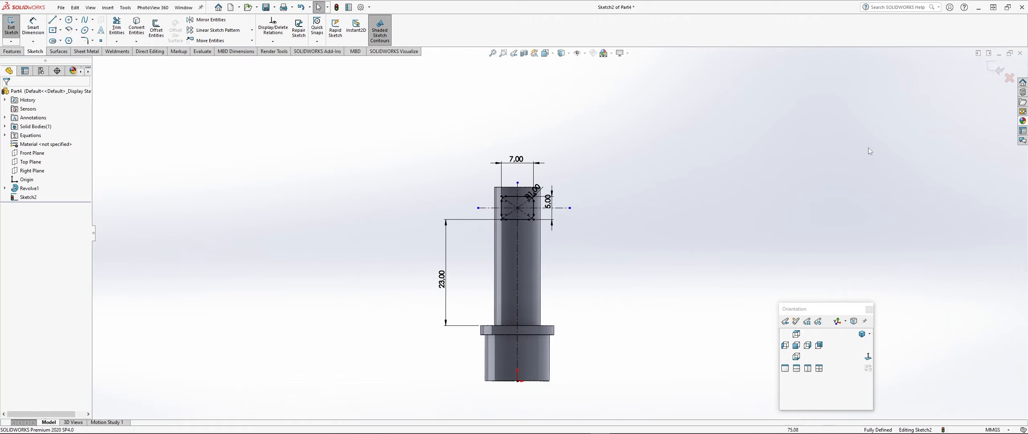
# - Exit the sketch and extrude-cut the rounded window in the reversed direction with the Up To Next end condition
pyautogui.click(994, 68)
pyautogui.moveTo(848, 144)
pyautogui.mouseDown(button='middle')
pyautogui.moveTo(744, 210)
pyautogui.moveTo(649, 236)
pyautogui.moveTo(679, 219)
pyautogui.mouseUp(button='middle')
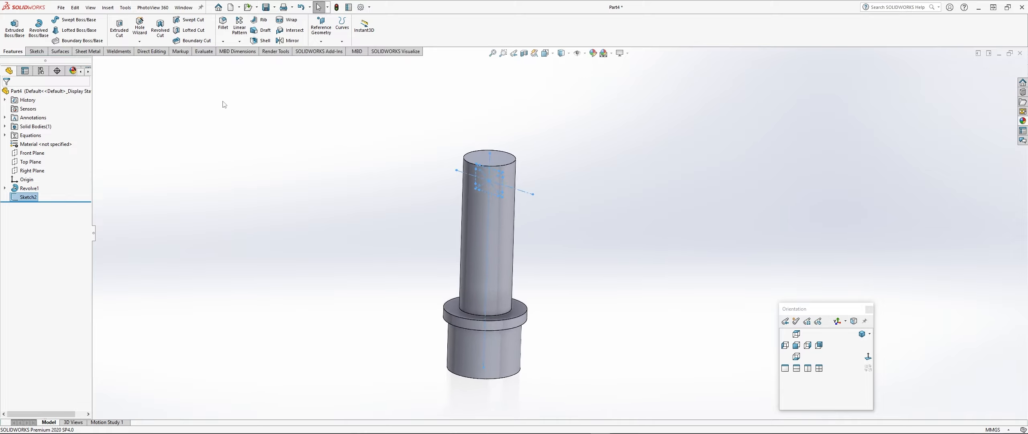
pyautogui.click(118, 34)
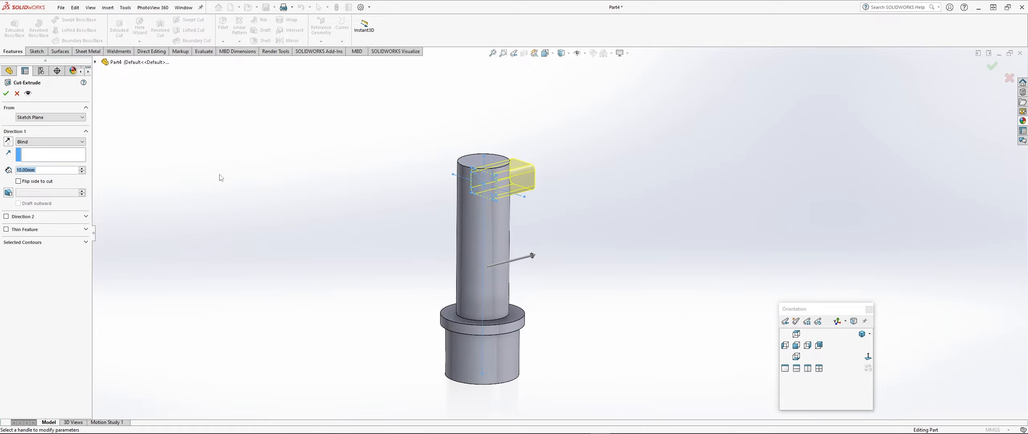
pyautogui.click(23, 183)
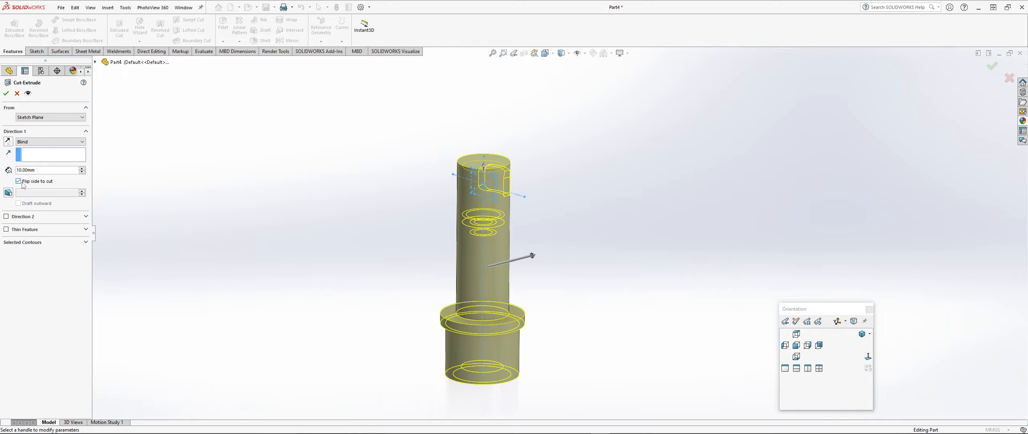
pyautogui.click(8, 141)
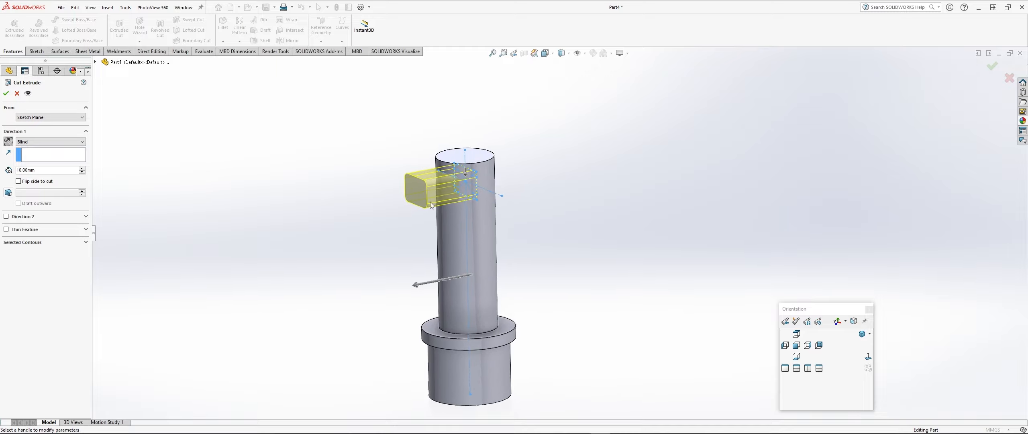
pyautogui.click(42, 142)
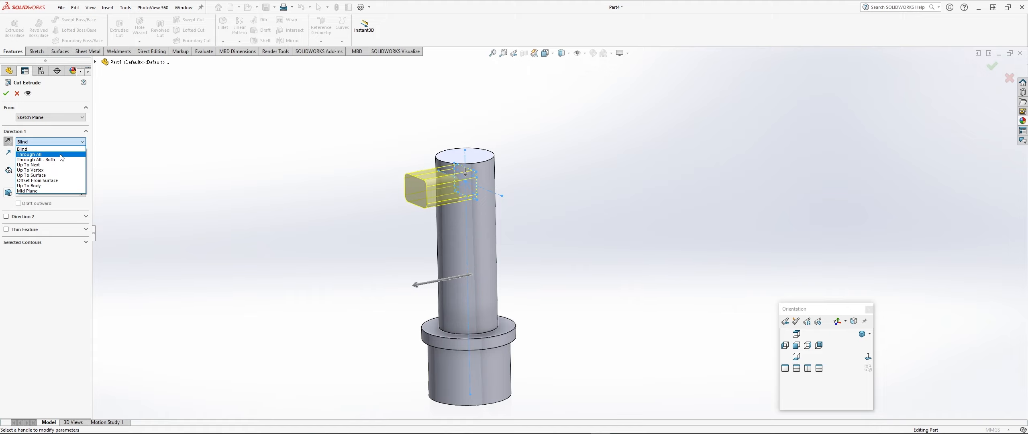
pyautogui.click(61, 154)
pyautogui.click(64, 142)
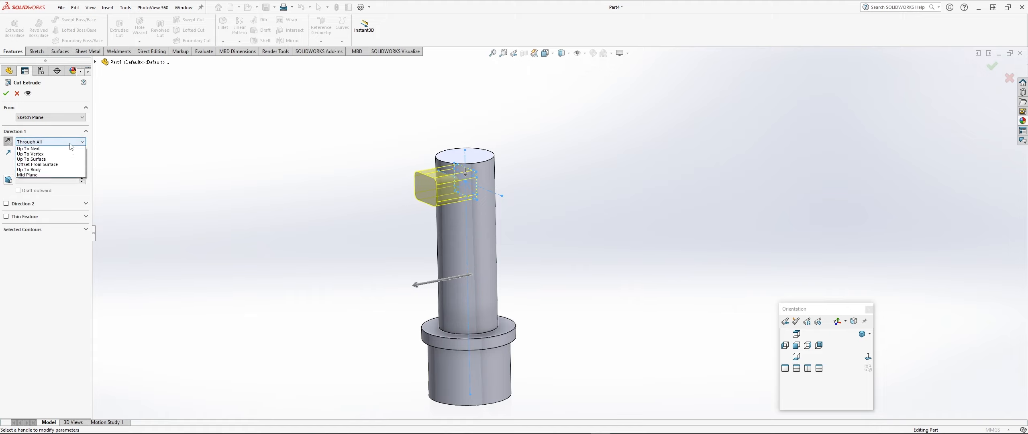
pyautogui.click(38, 162)
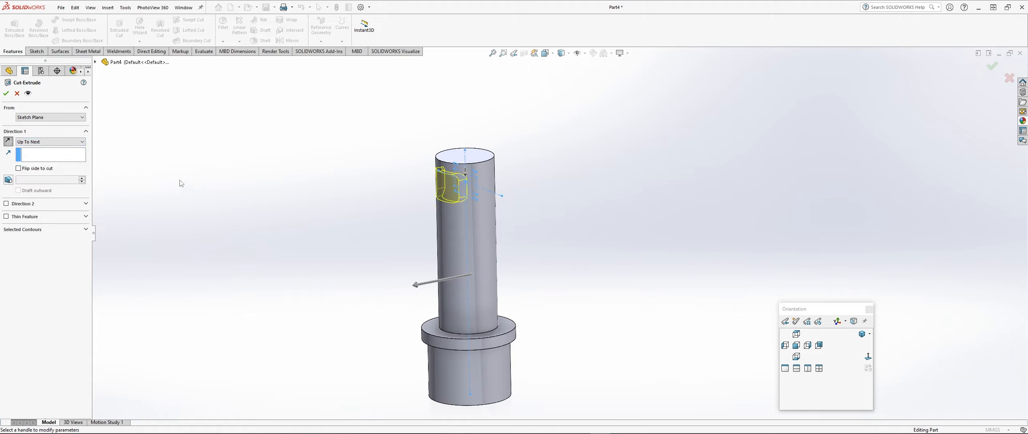
pyautogui.click(7, 94)
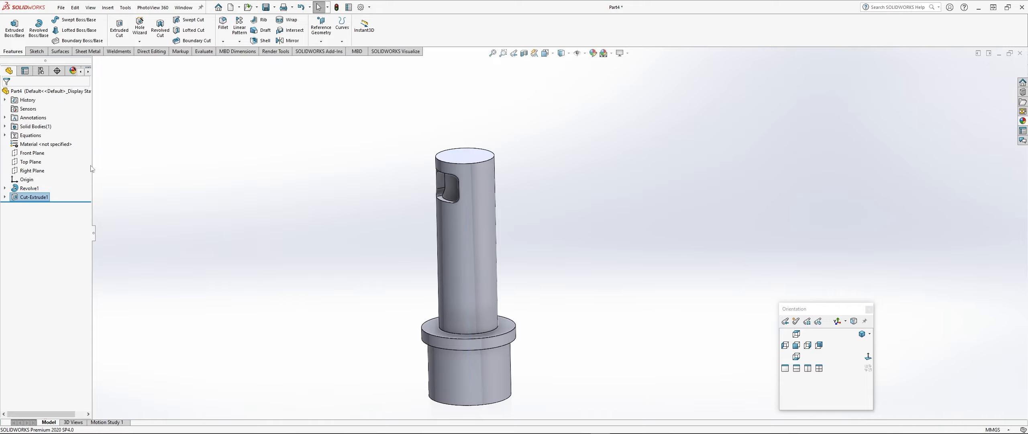
# - Inspect the window cut on the upper tube and switch to the Detonator Top drawing to check the remaining features
pyautogui.click(307, 197)
pyautogui.moveTo(308, 197); pyautogui.dragTo(299, 196, button='middle')
pyautogui.moveTo(356, 219); pyautogui.dragTo(364, 217, button='middle')
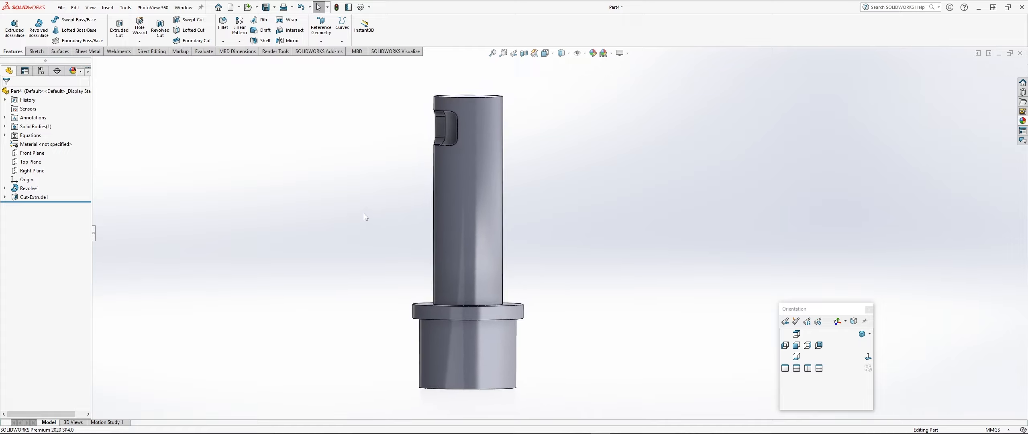
pyautogui.hotkey('alt', 'Tab')
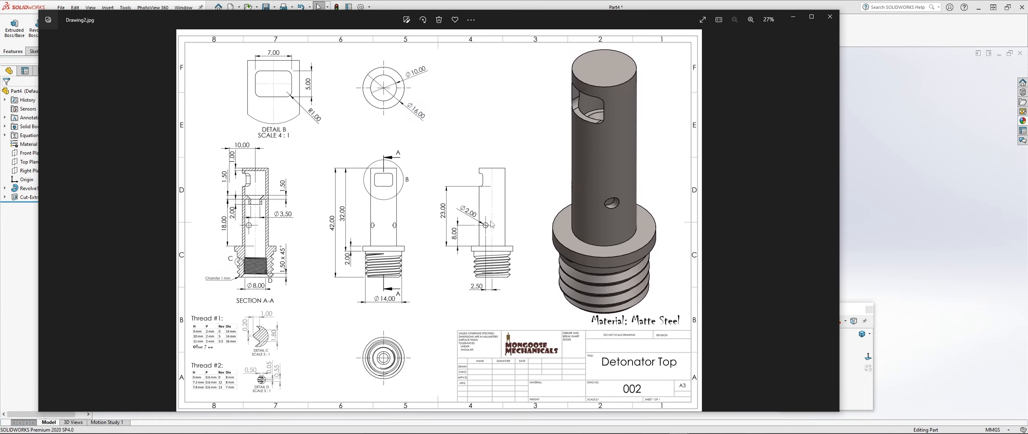
# - Check the side hole's dimensions on the drawing, return to SolidWorks and start a sketch on the Right Plane in the right view
pyautogui.scroll(1, 490, 233)
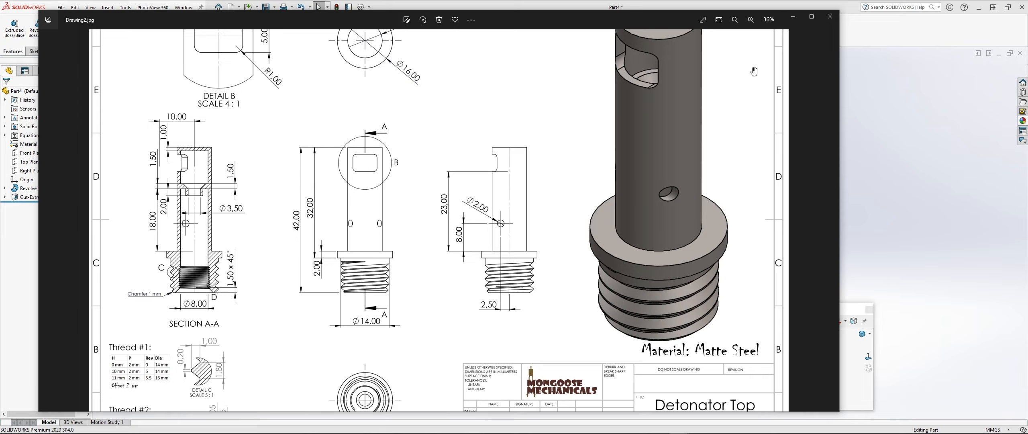
pyautogui.moveTo(611, 16); pyautogui.dragTo(0, 18)
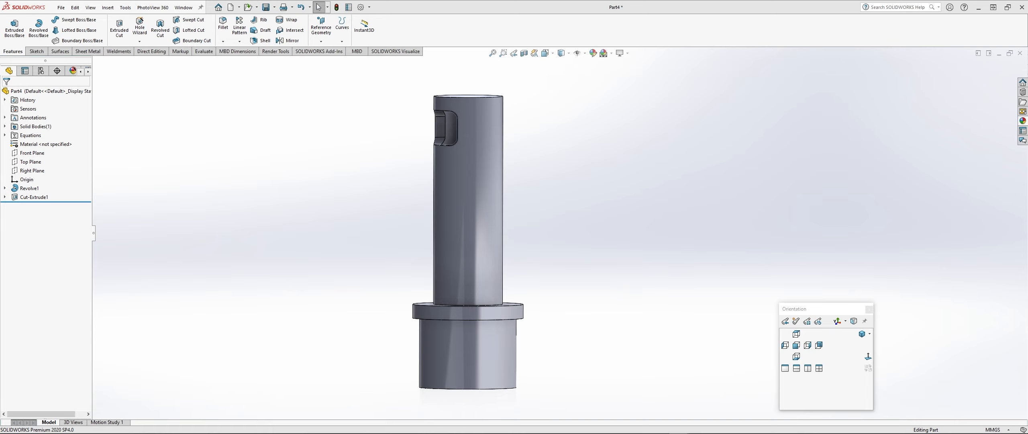
pyautogui.click(36, 171)
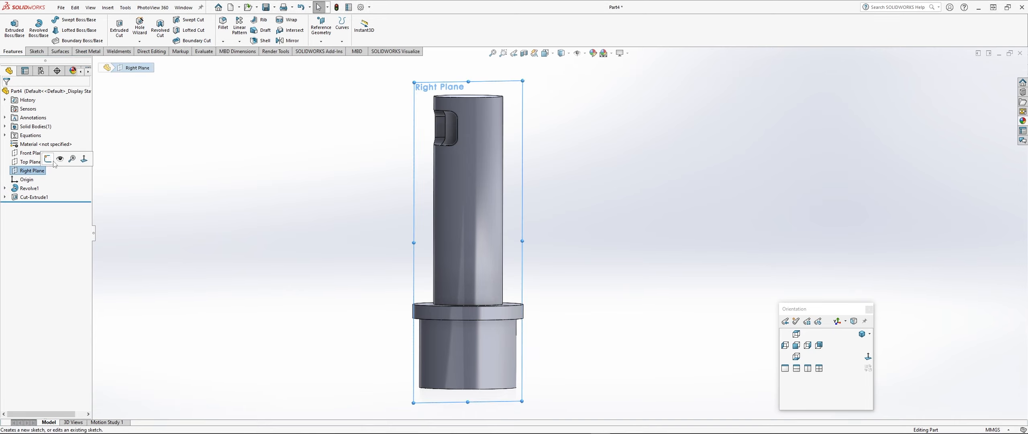
pyautogui.click(50, 162)
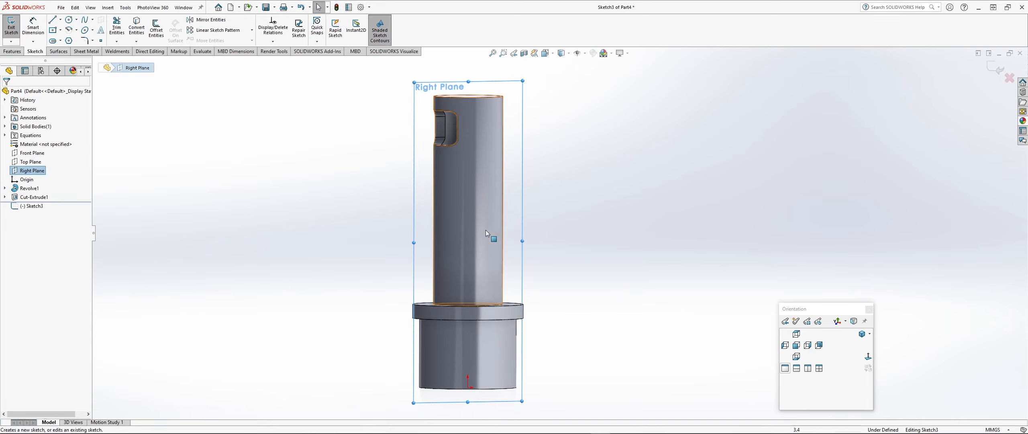
pyautogui.click(807, 345)
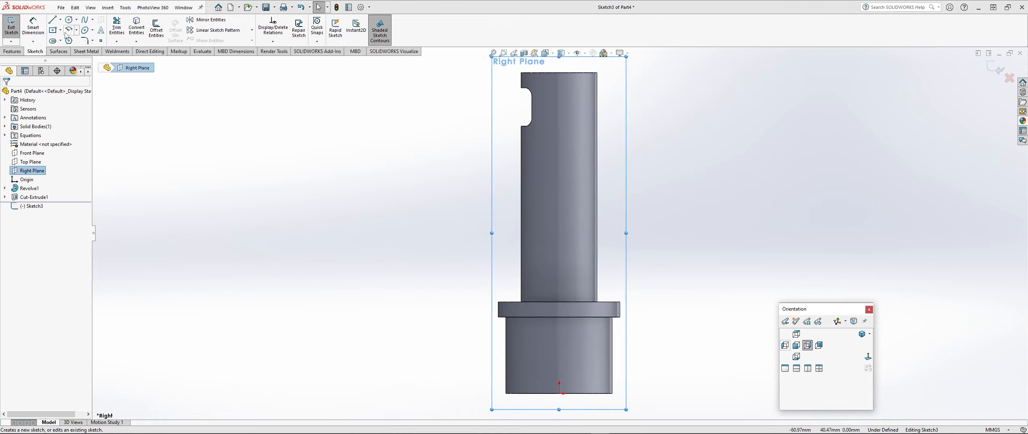
# - Sketch a horizontal centerline about 24 mm long across the tube, a short distance above the flange
pyautogui.click(61, 20)
pyautogui.click(70, 44)
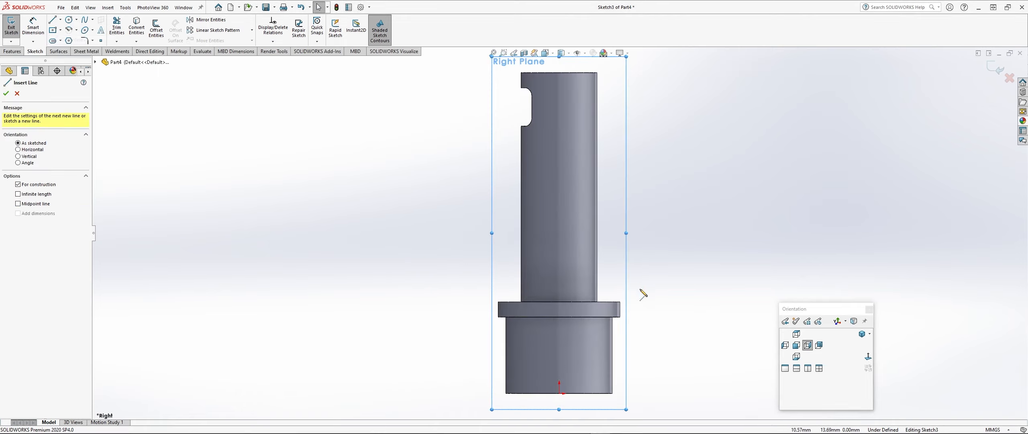
pyautogui.click(474, 249)
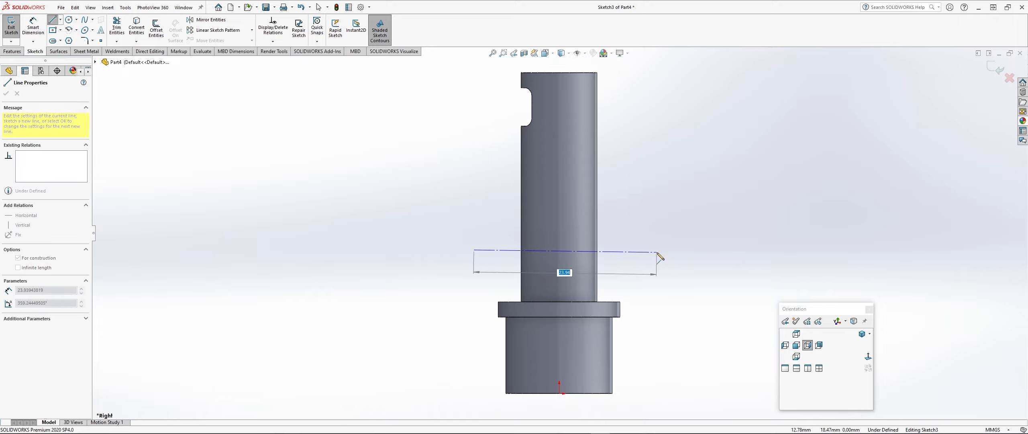
pyautogui.click(657, 254)
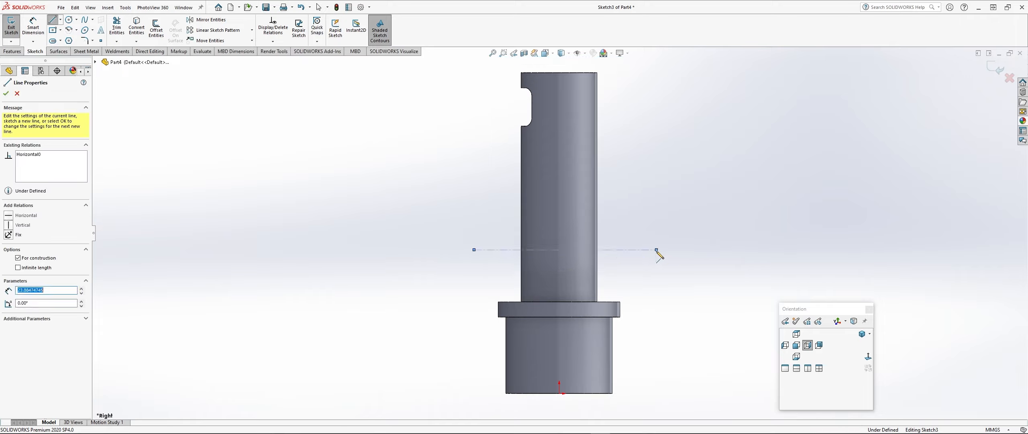
pyautogui.press('Escape')
# - Shorten the horizontal centerline by moving its right endpoint inside the tube, left of the tube's axis
pyautogui.click(60, 20)
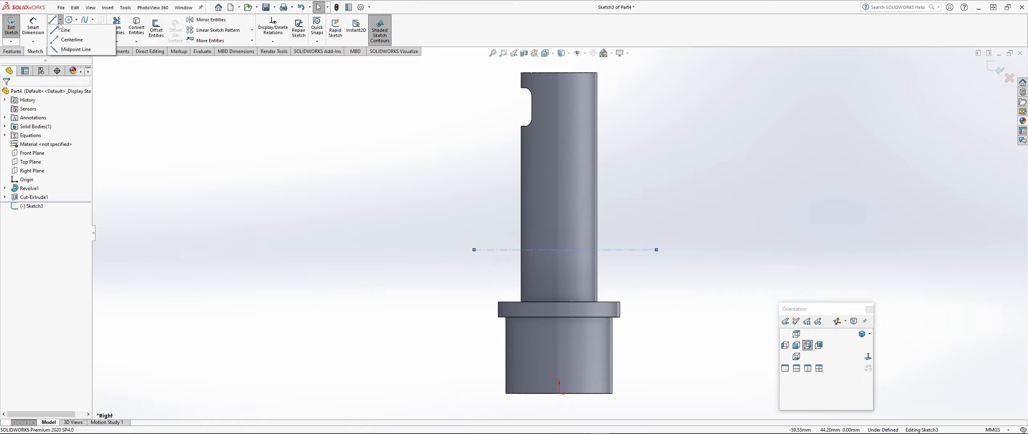
pyautogui.click(68, 46)
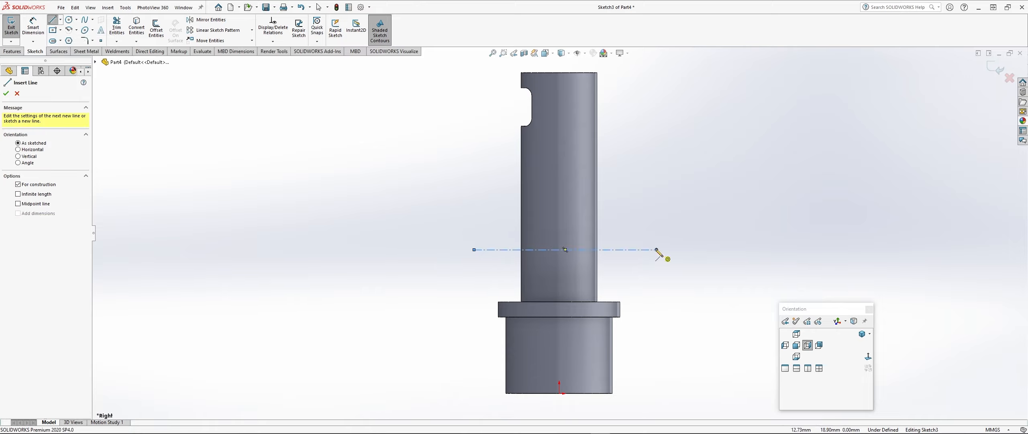
pyautogui.press('Escape')
pyautogui.moveTo(656, 250); pyautogui.dragTo(546, 250)
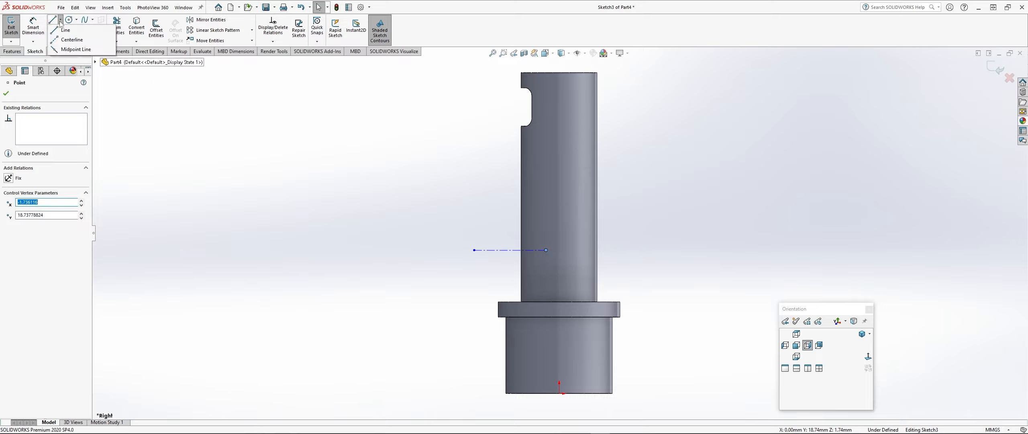
# - Sketch a vertical centerline about 5.6 mm long upward from the horizontal centerline's right endpoint
pyautogui.press('Return')
pyautogui.click(546, 250)
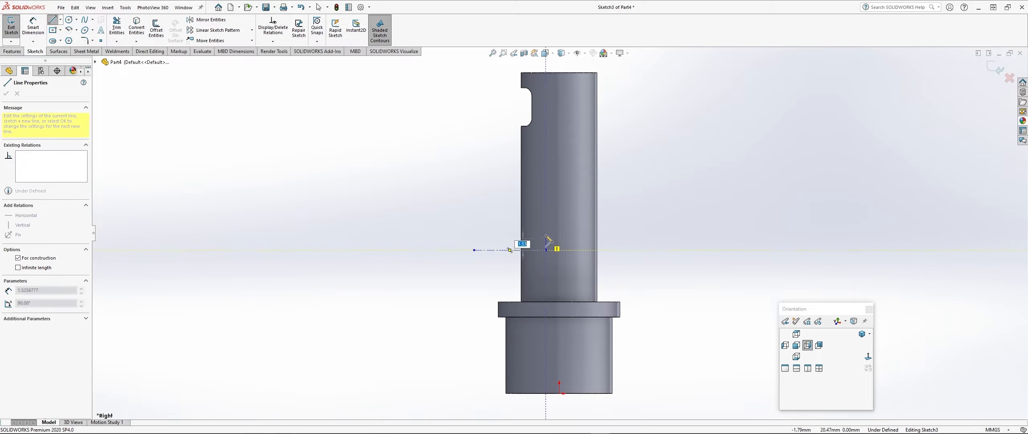
pyautogui.click(546, 208)
pyautogui.press('Escape')
# - Sketch a circle about 2.9 mm in diameter centred where the two centerlines meet
pyautogui.scroll(-2, 702, 273)
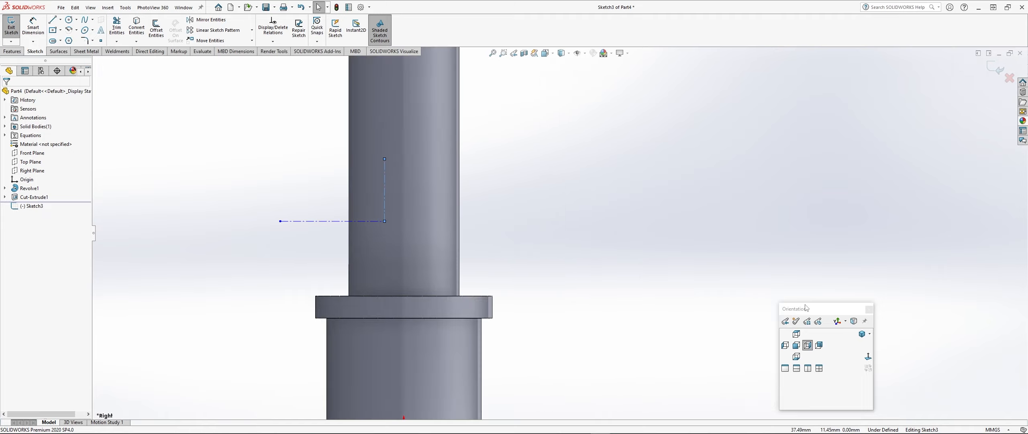
pyautogui.scroll(1, 623, 243)
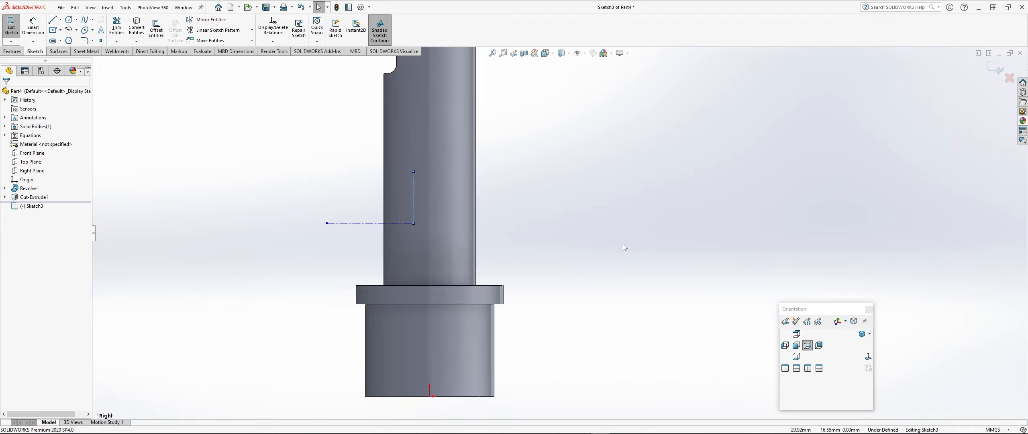
pyautogui.click(69, 20)
pyautogui.click(414, 222)
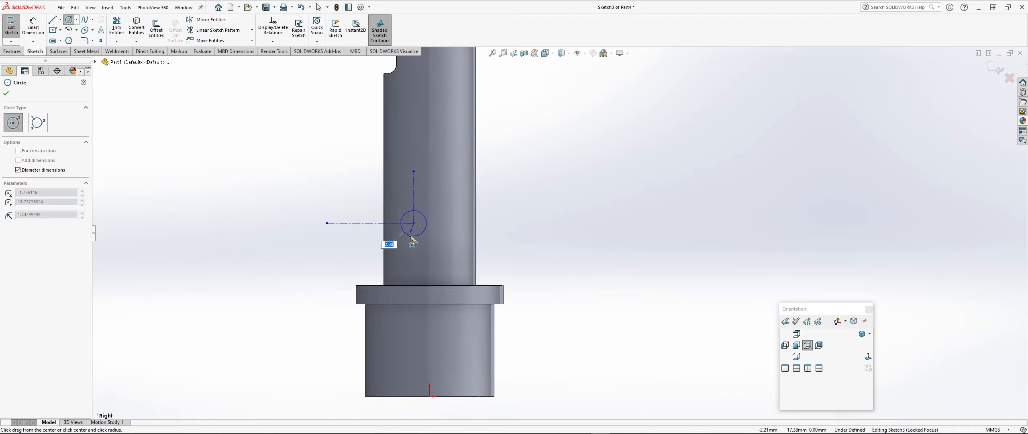
pyautogui.click(418, 235)
pyautogui.press('Escape')
# - Dimension the circle's diameter as 2 mm
pyautogui.click(33, 28)
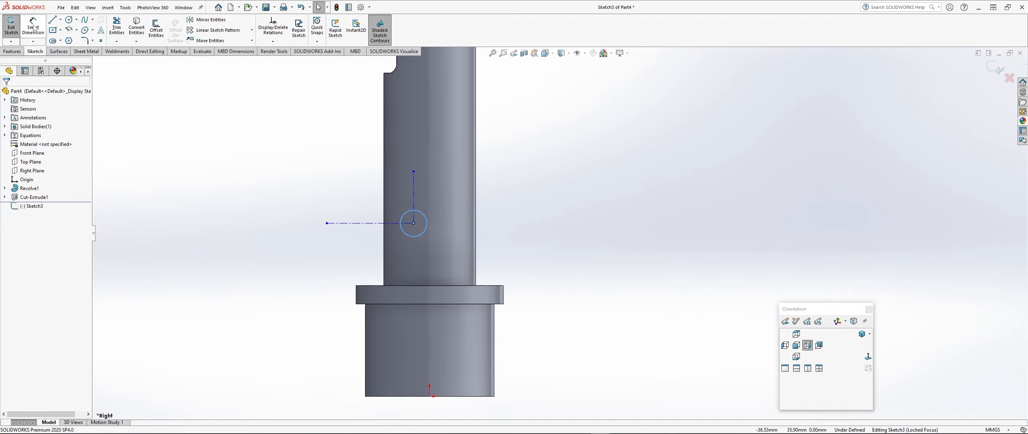
pyautogui.click(411, 237)
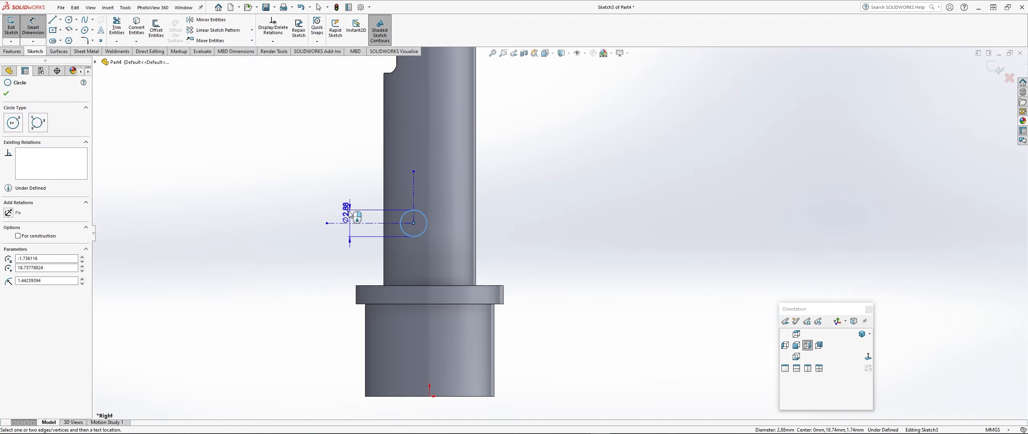
pyautogui.click(340, 187)
pyautogui.write('2')
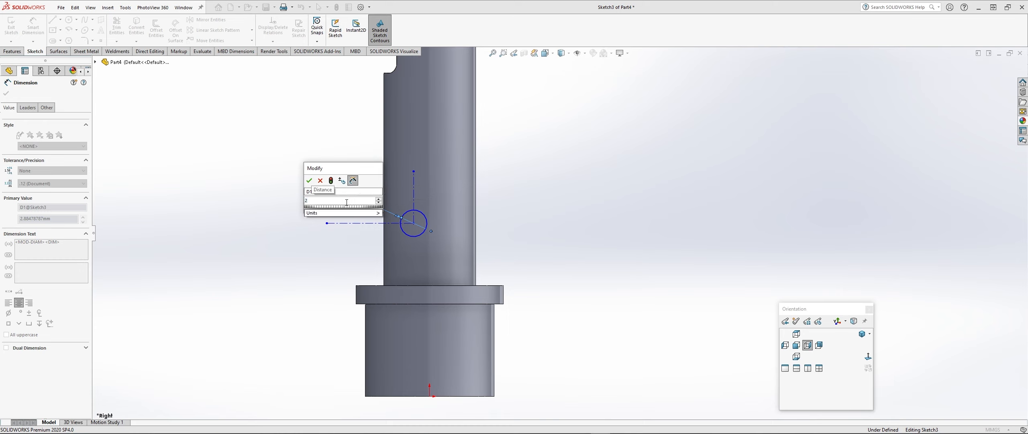
pyautogui.press('Return')
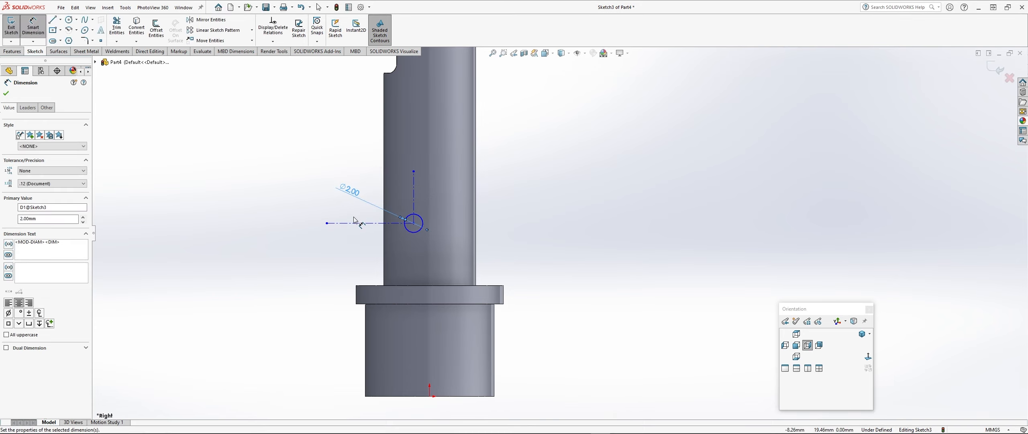
# - Dimension the distance from the flange's top edge to the horizontal centerline as 8 mm
pyautogui.click(368, 285)
pyautogui.click(366, 223)
pyautogui.click(303, 258)
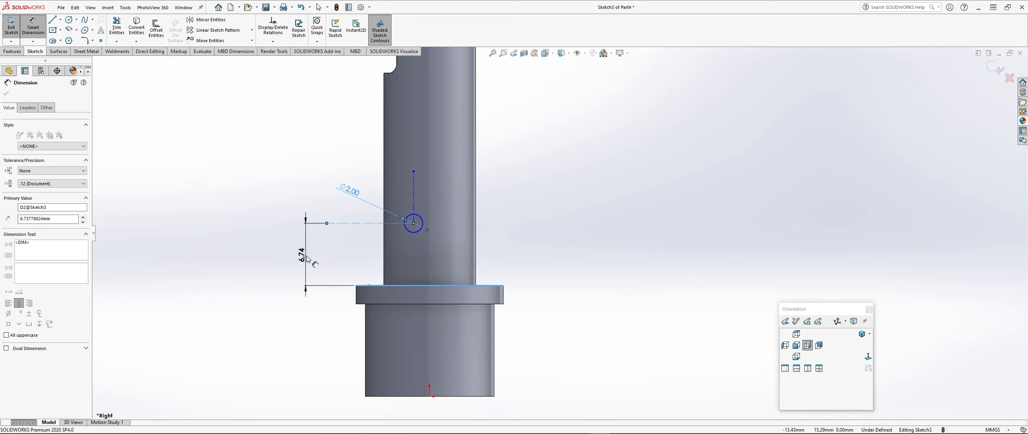
pyautogui.write('8')
pyautogui.press('Return')
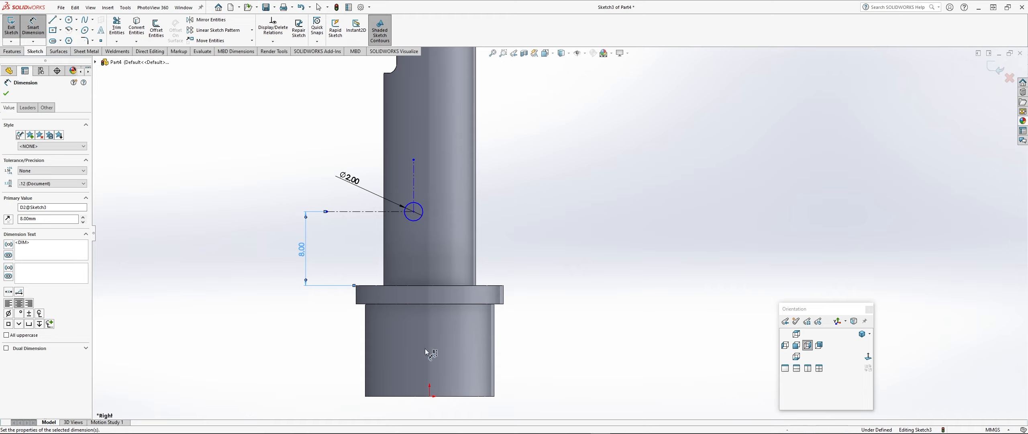
# - Dimension the horizontal distance between the vertical centerline and the origin as 2.5 mm and exit the sketch
pyautogui.click(414, 190)
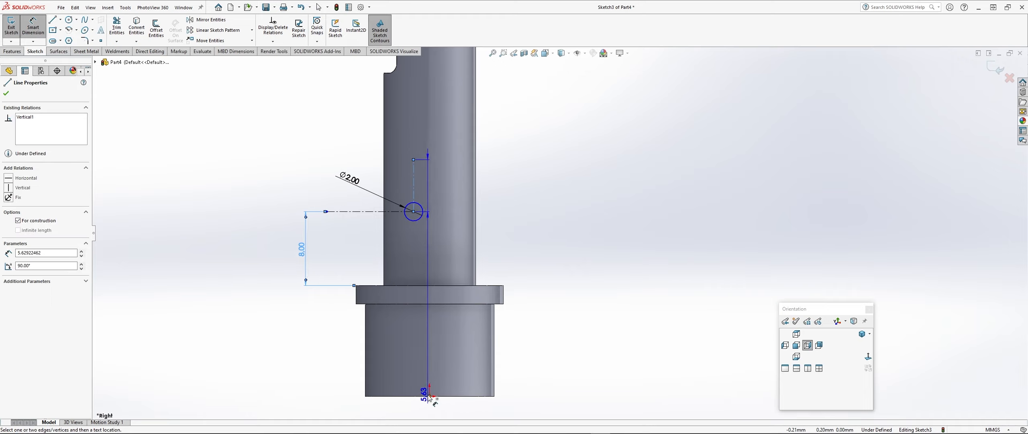
pyautogui.click(428, 395)
pyautogui.click(425, 413)
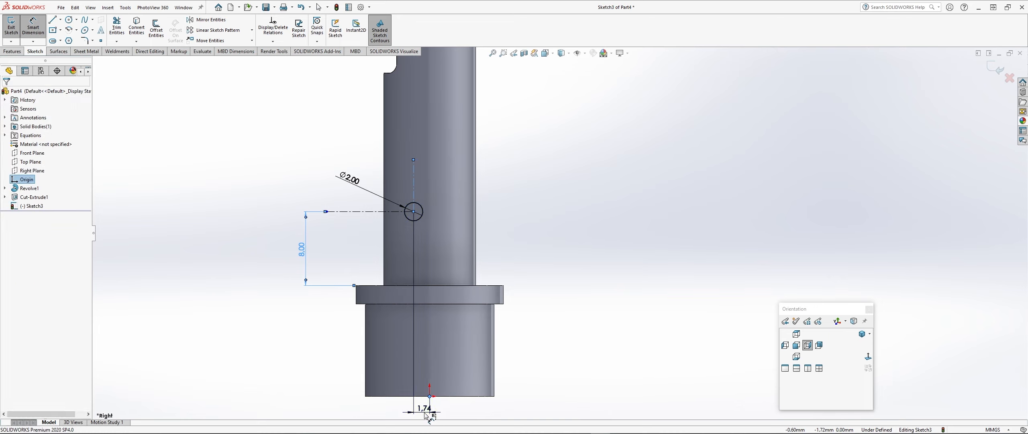
pyautogui.write('2.5')
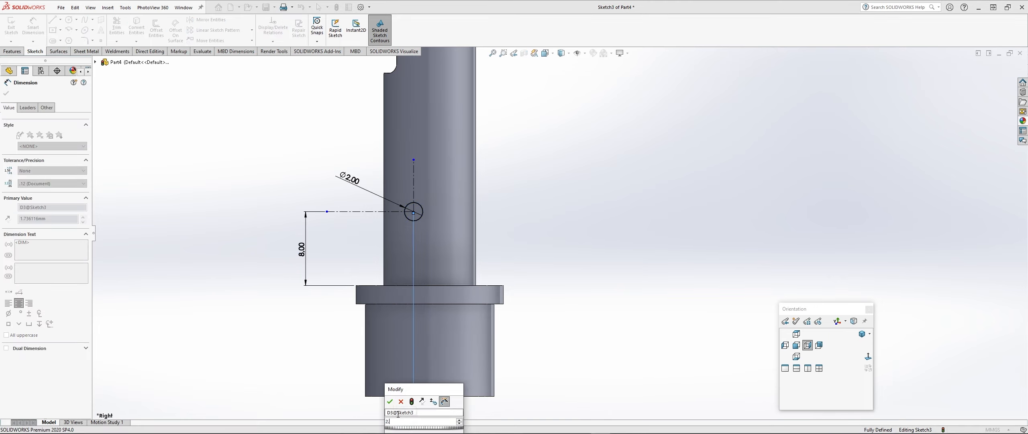
pyautogui.press('Return')
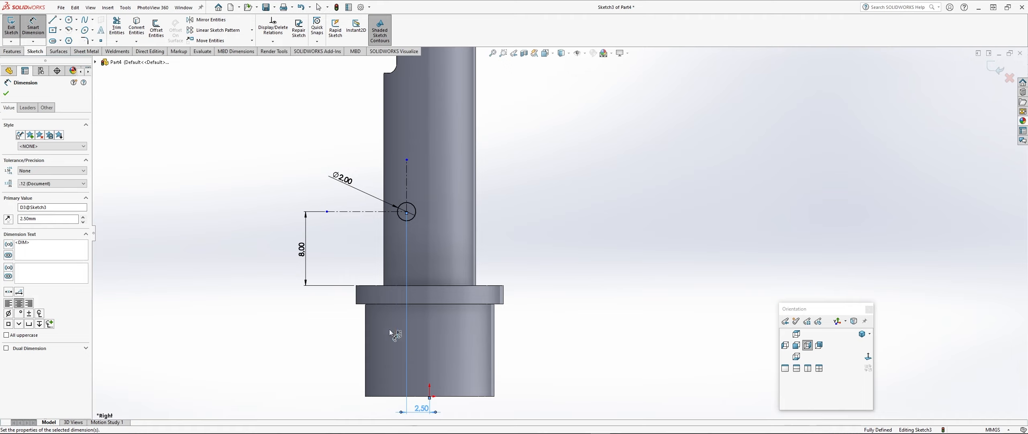
pyautogui.click(7, 94)
pyautogui.click(996, 69)
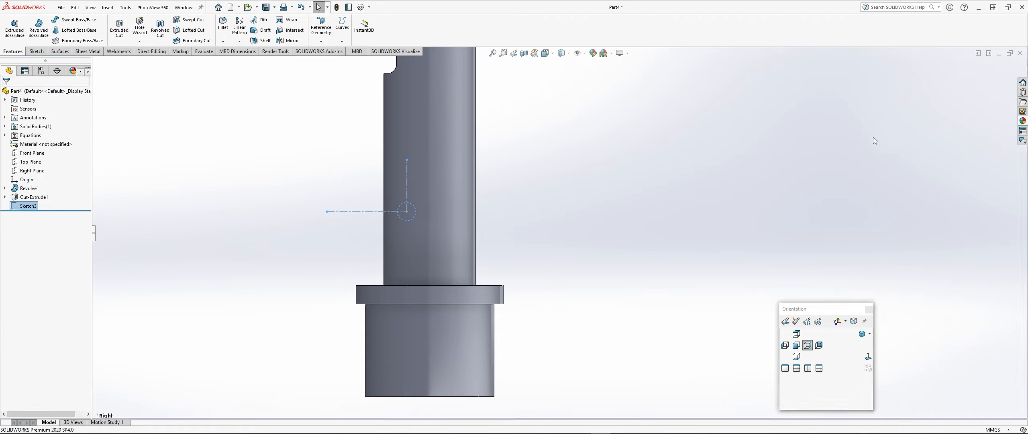
# - Extrude-cut the 2 mm circle through the tube with the Through All - Both end condition
pyautogui.moveTo(683, 175); pyautogui.dragTo(686, 185, button='middle')
pyautogui.scroll(2, 685, 183)
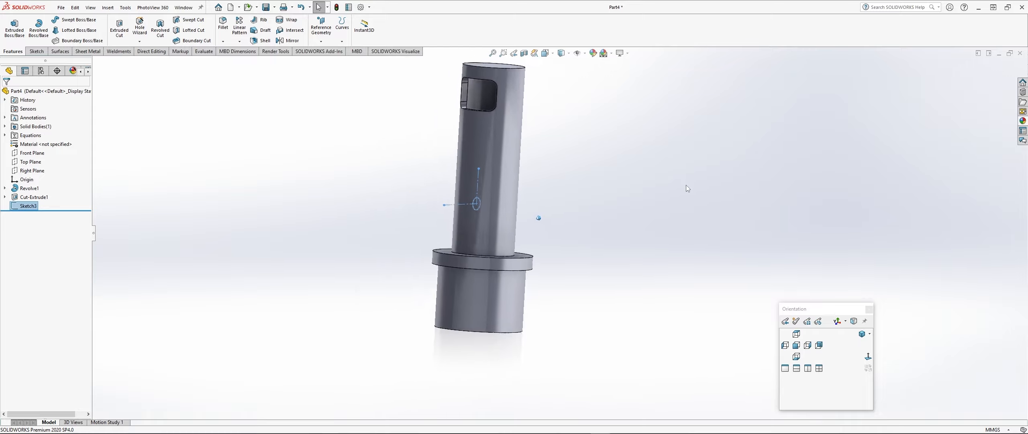
pyautogui.click(120, 37)
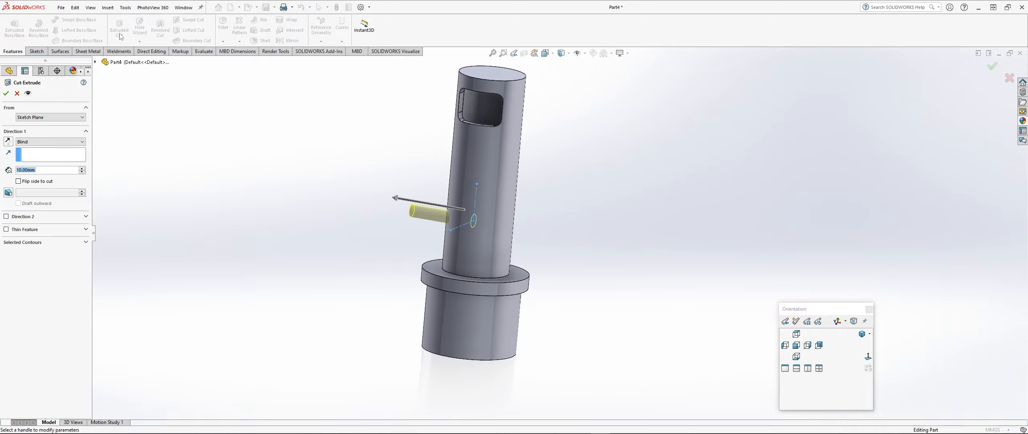
pyautogui.click(52, 142)
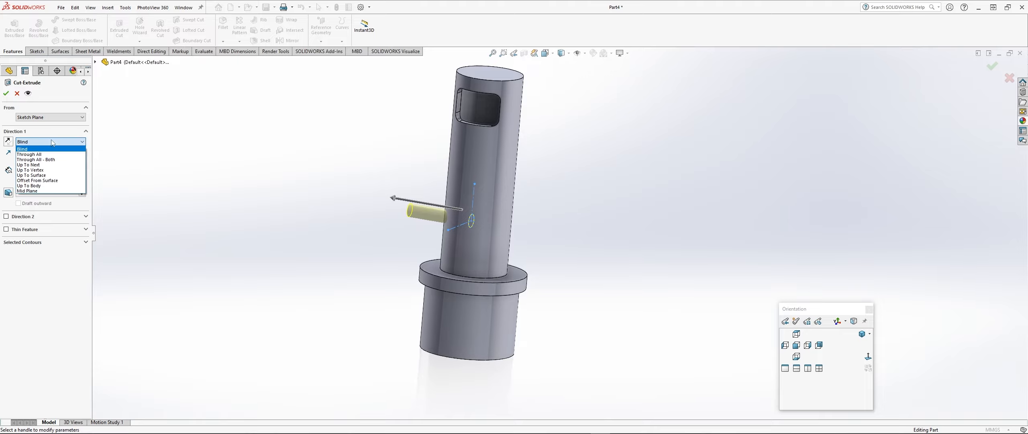
pyautogui.click(45, 160)
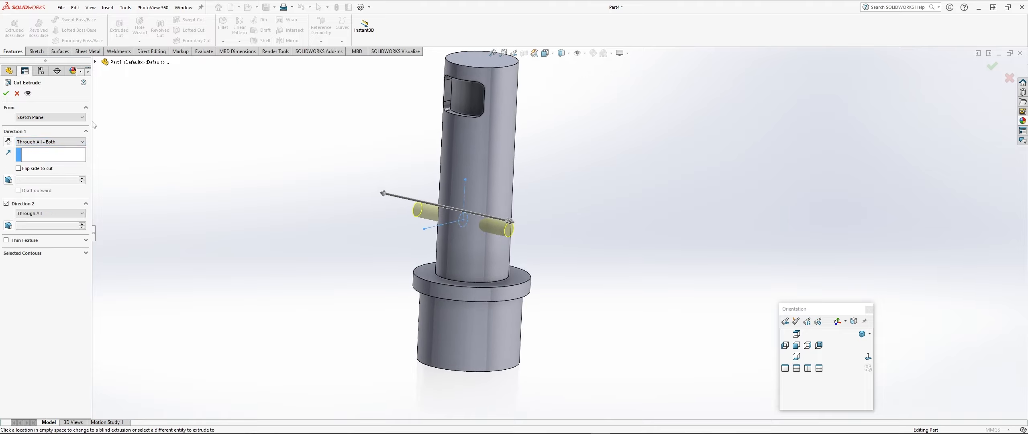
pyautogui.click(6, 93)
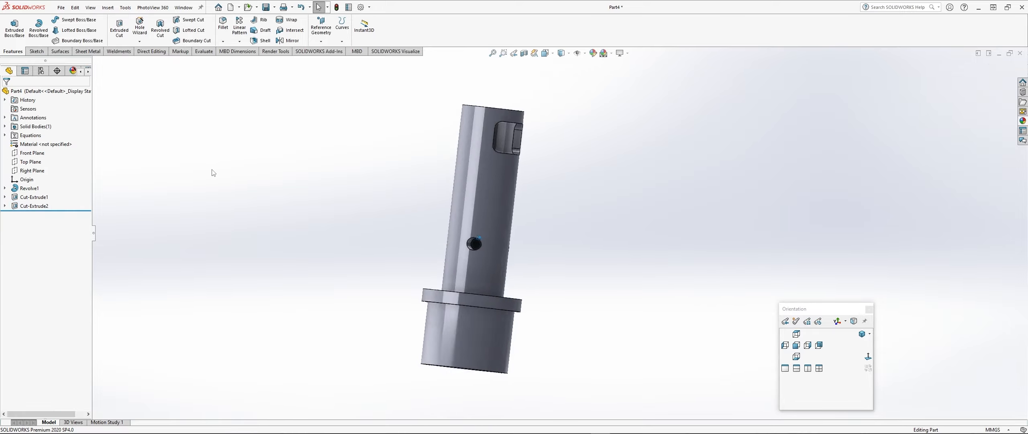
pyautogui.moveTo(213, 173); pyautogui.dragTo(384, 205, button='middle')
# - Switch to the Detonator Top drawing and examine the chamfer callouts and the thread tables for the lower section
pyautogui.moveTo(257, 433); pyautogui.dragTo(605, 29)
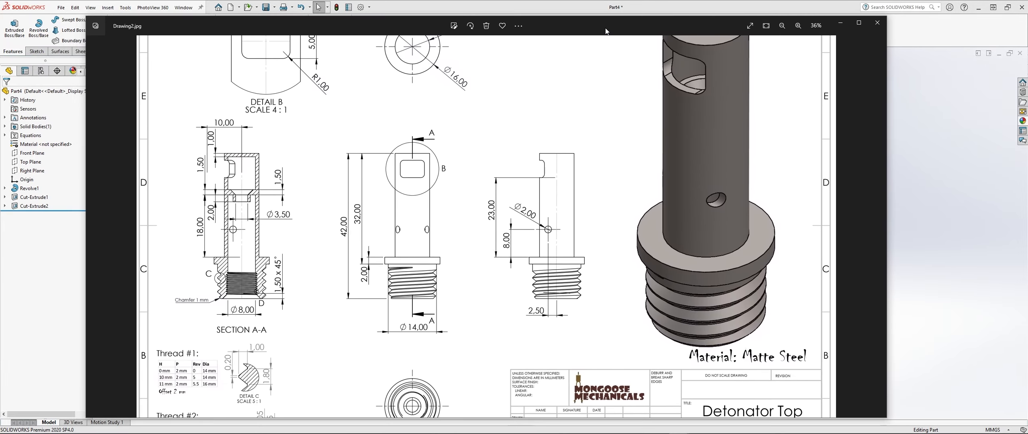
pyautogui.scroll(2, 240, 315)
pyautogui.scroll(1, 210, 318)
pyautogui.moveTo(270, 312); pyautogui.dragTo(356, 215)
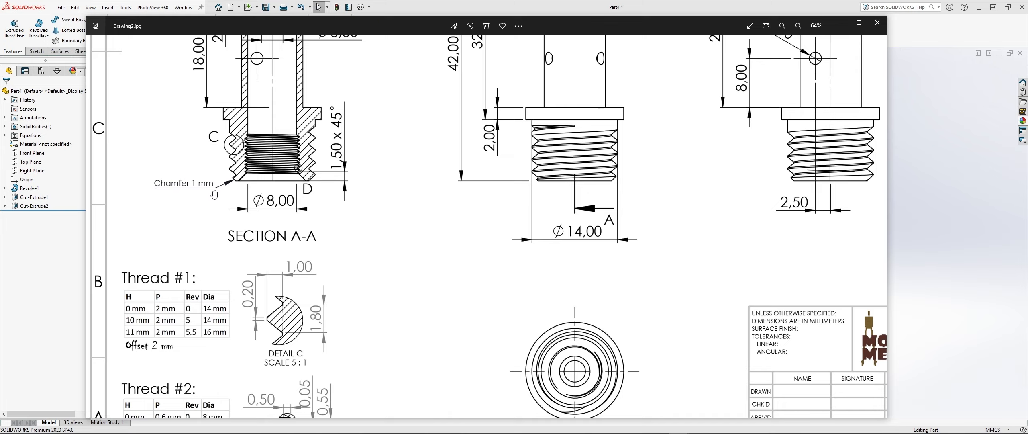
pyautogui.moveTo(220, 351); pyautogui.dragTo(175, 265)
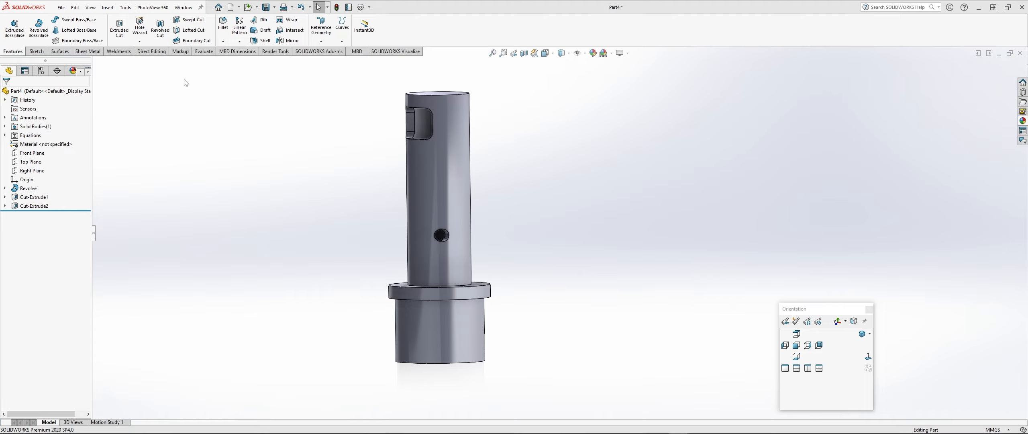
# - Chamfer the outer bottom edge of the lower cylinder by 1 mm at 45 degrees
pyautogui.click(223, 23)
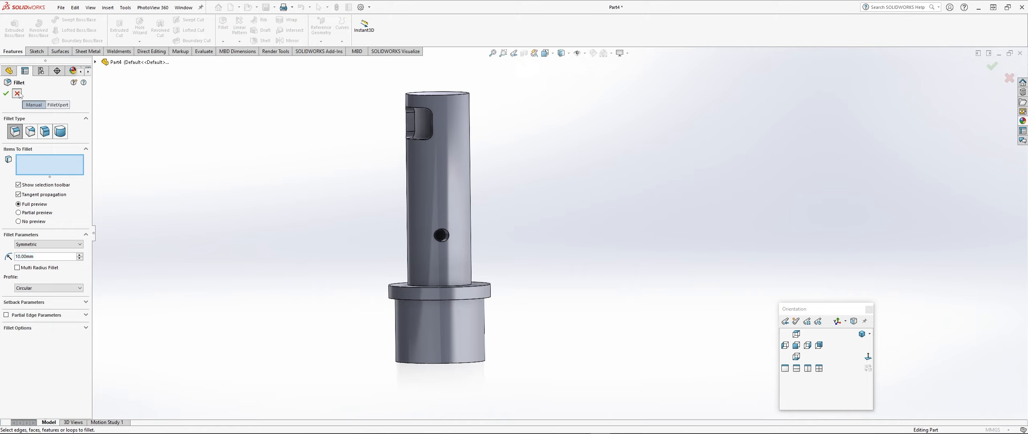
pyautogui.click(17, 93)
pyautogui.click(223, 41)
pyautogui.click(236, 60)
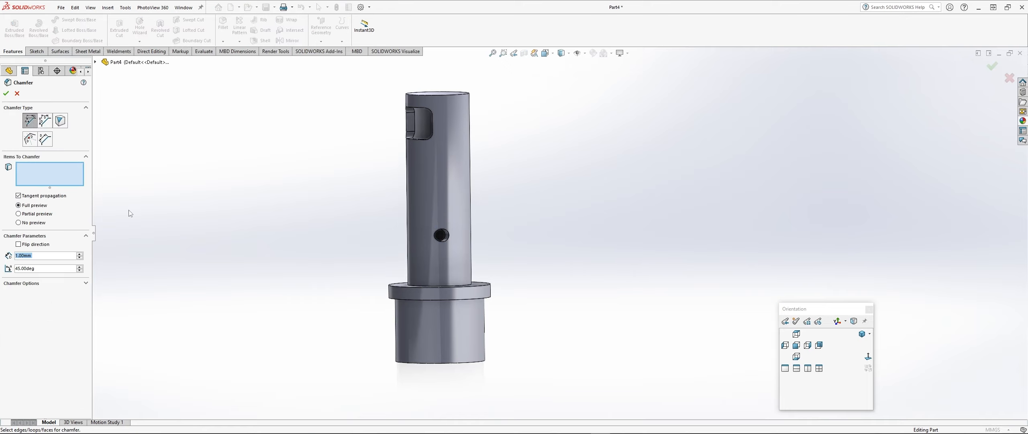
pyautogui.click(442, 362)
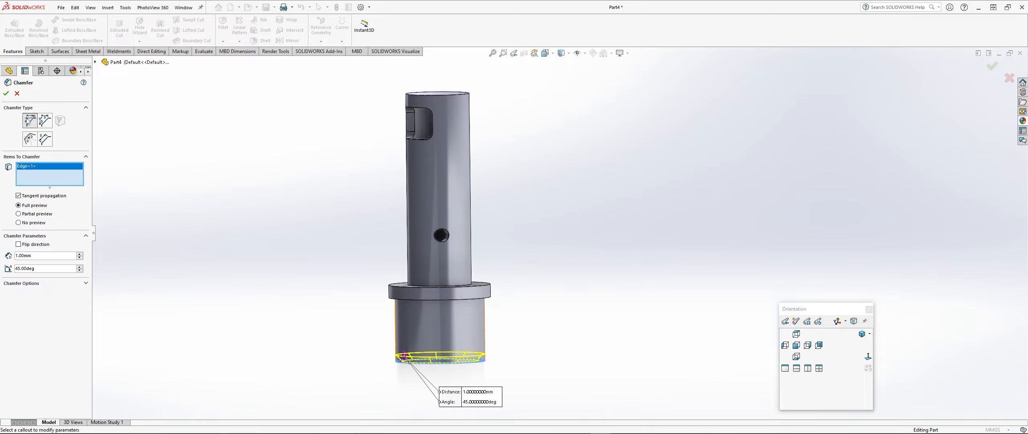
pyautogui.click(6, 94)
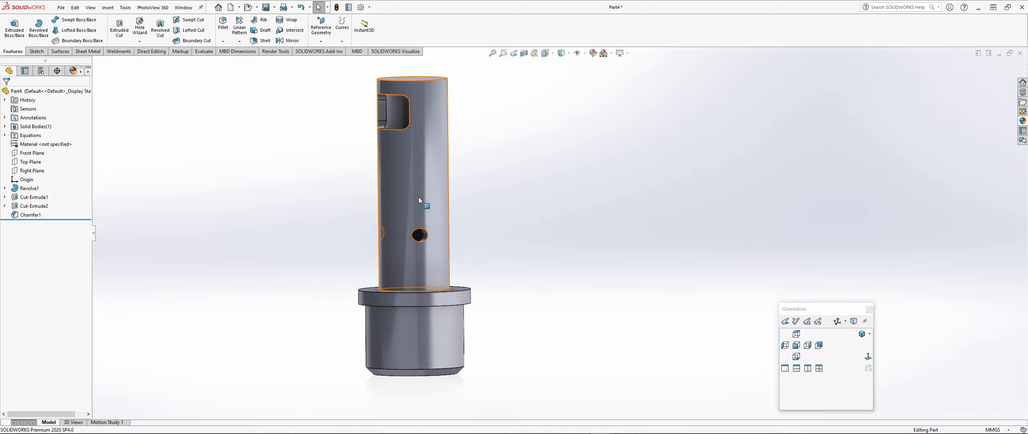
# - Check the thread offset in the drawing and create a reference plane offset 2 mm below the part's bottom face
pyautogui.hotkey('alt', 'Tab')
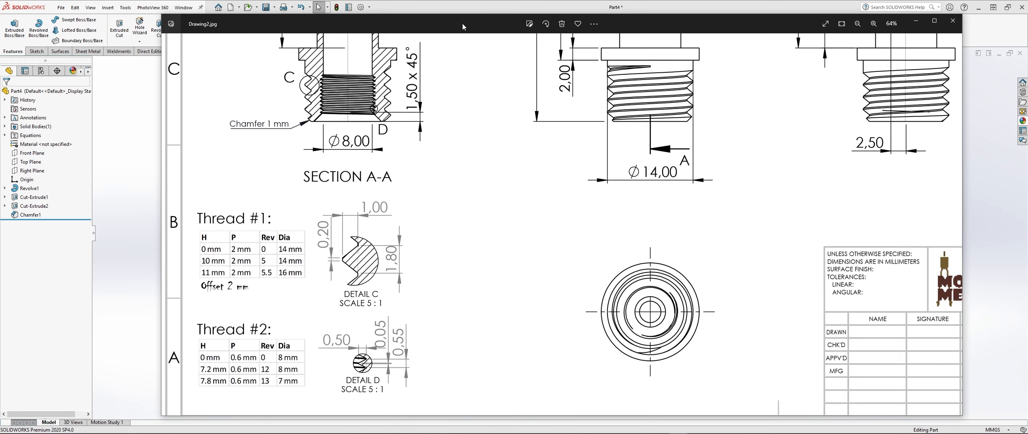
pyautogui.hotkey('alt', 'Tab')
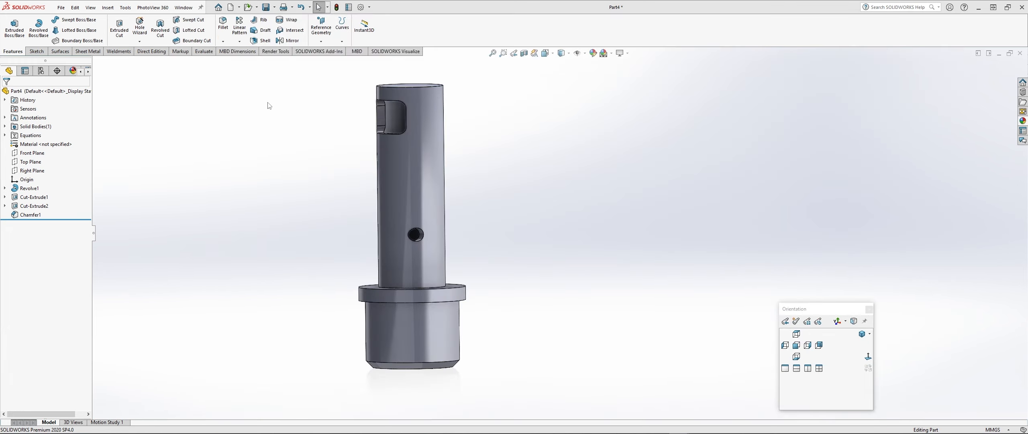
pyautogui.click(321, 41)
pyautogui.click(328, 52)
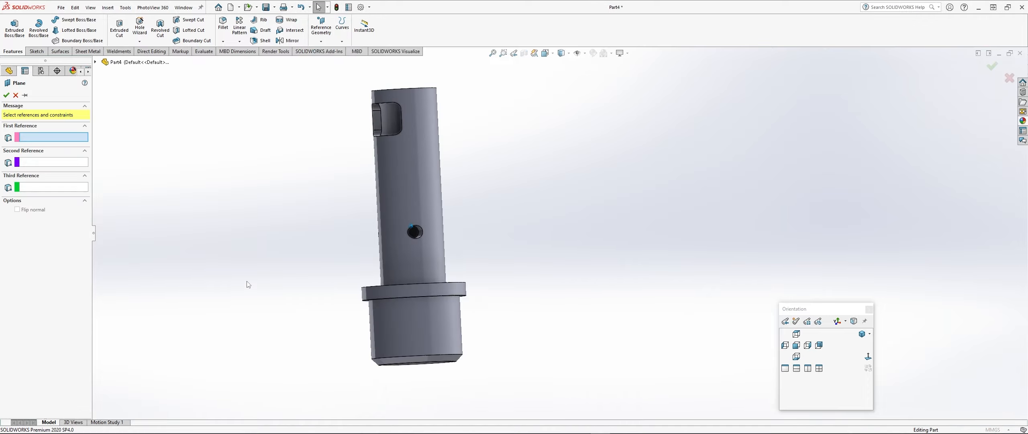
pyautogui.moveTo(245, 287); pyautogui.dragTo(386, 367, button='middle')
pyautogui.scroll(-3, 387, 367)
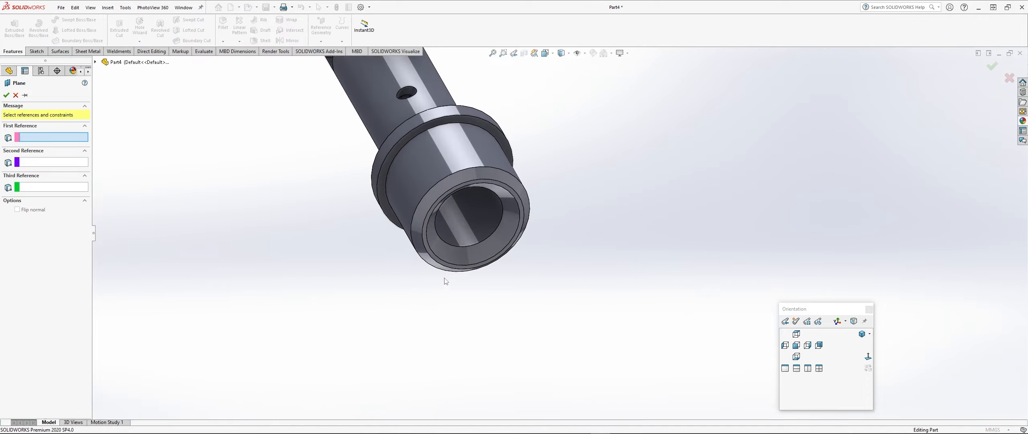
pyautogui.click(425, 247)
pyautogui.moveTo(268, 310)
pyautogui.mouseDown(button='middle')
pyautogui.moveTo(259, 305)
pyautogui.moveTo(231, 329)
pyautogui.moveTo(281, 320)
pyautogui.moveTo(282, 305)
pyautogui.moveTo(305, 323)
pyautogui.moveTo(269, 326)
pyautogui.mouseUp(button='middle')
pyautogui.click(6, 94)
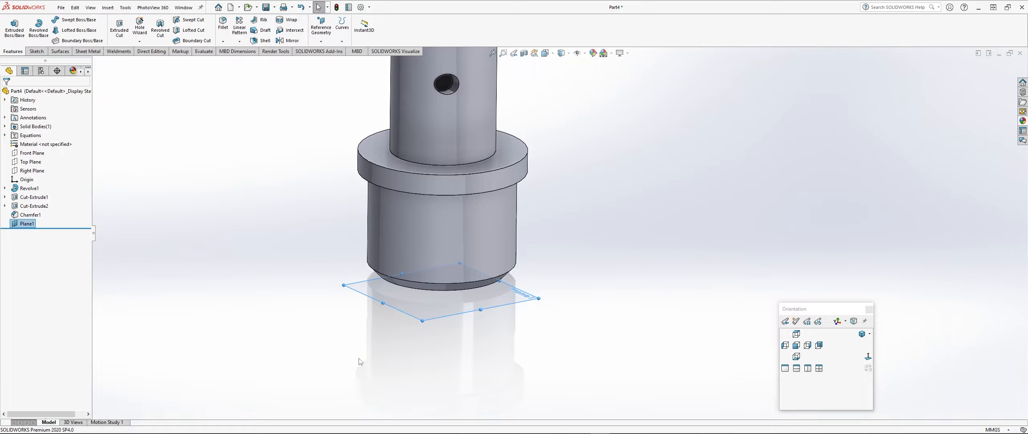
# - Sketch on the offset plane and convert the lower cylinder's outer 14 mm circular edge into a sketch circle
pyautogui.moveTo(356, 355); pyautogui.dragTo(354, 357, button='middle')
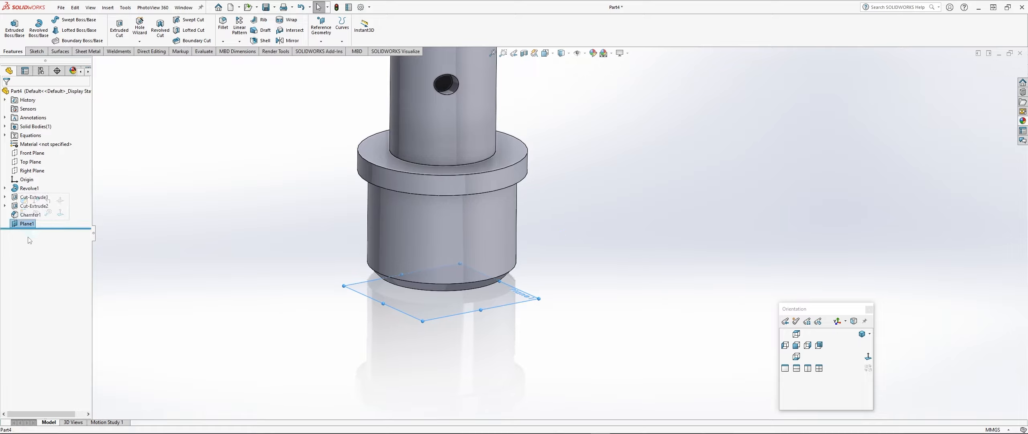
pyautogui.click(23, 214)
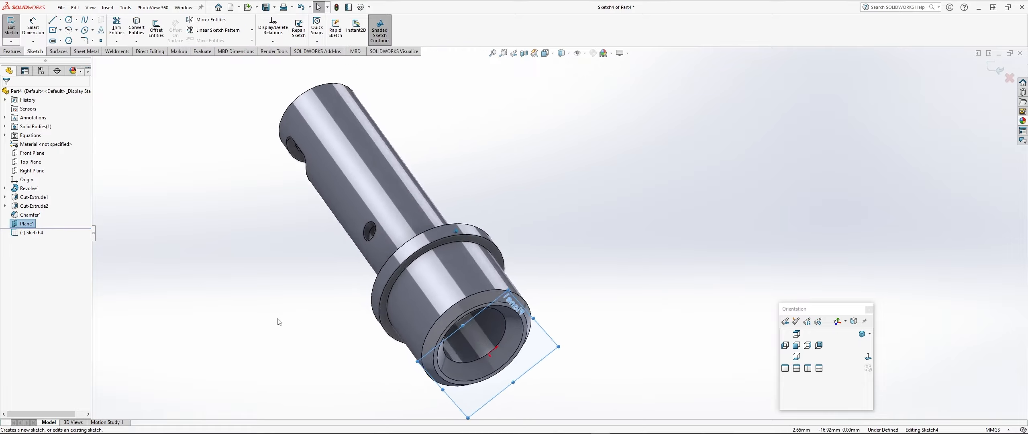
pyautogui.click(136, 28)
pyautogui.scroll(-8, 459, 256)
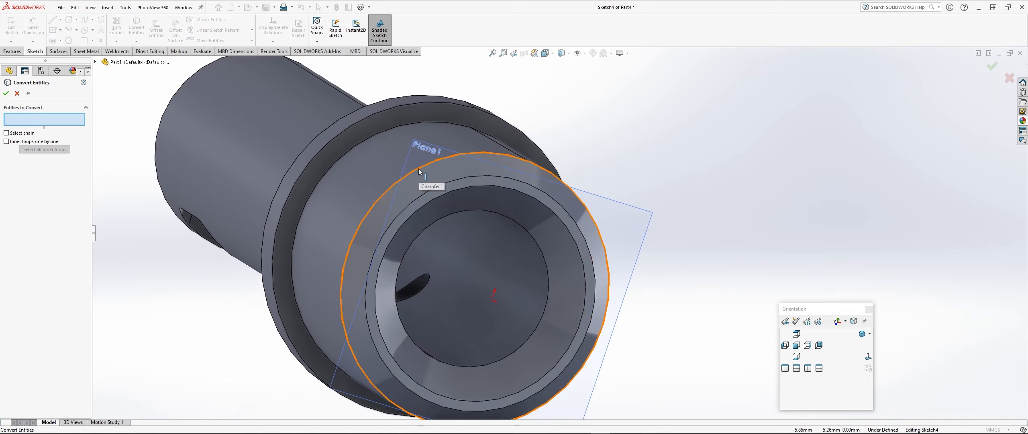
pyautogui.moveTo(418, 169); pyautogui.dragTo(383, 226, button='middle')
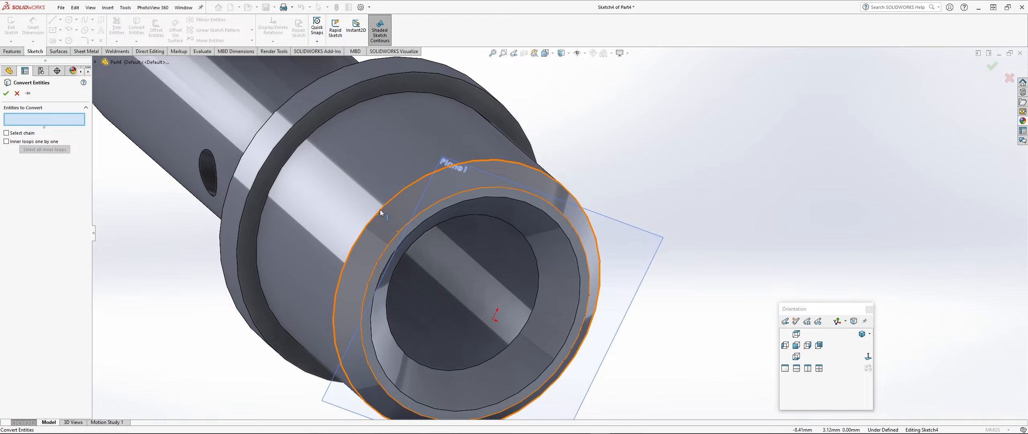
pyautogui.click(380, 208)
pyautogui.click(6, 93)
pyautogui.moveTo(160, 252)
pyautogui.mouseDown(button='middle')
pyautogui.moveTo(217, 291)
pyautogui.moveTo(241, 253)
pyautogui.mouseUp(button='middle')
# - Start a variable-pitch helix from the circle, consult the Thread #1 table, define it by Height and Pitch and reverse its direction
pyautogui.click(13, 54)
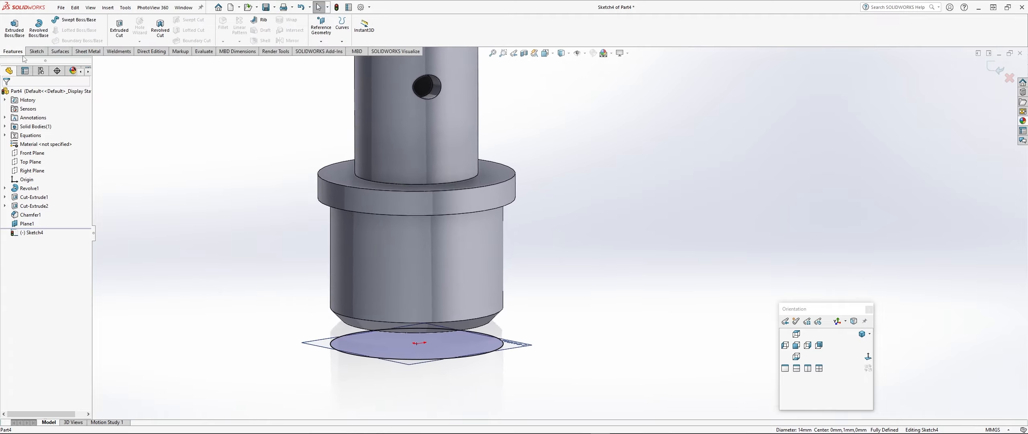
pyautogui.click(342, 42)
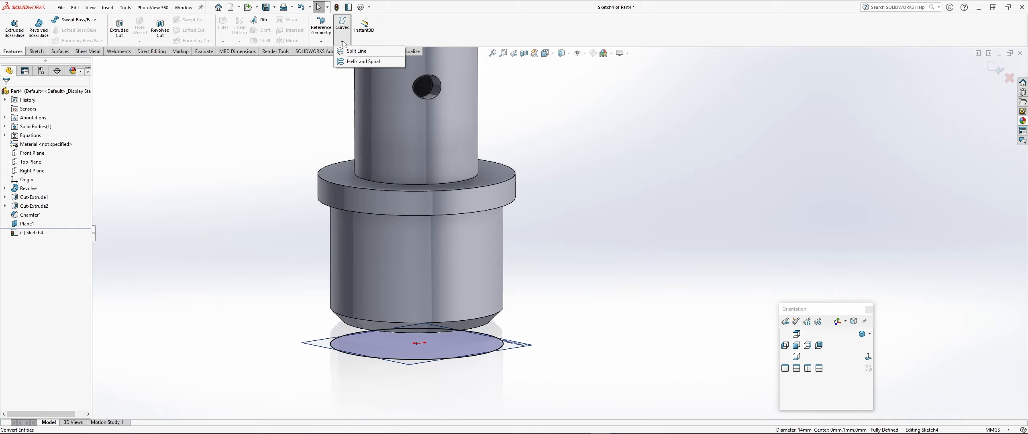
pyautogui.click(362, 61)
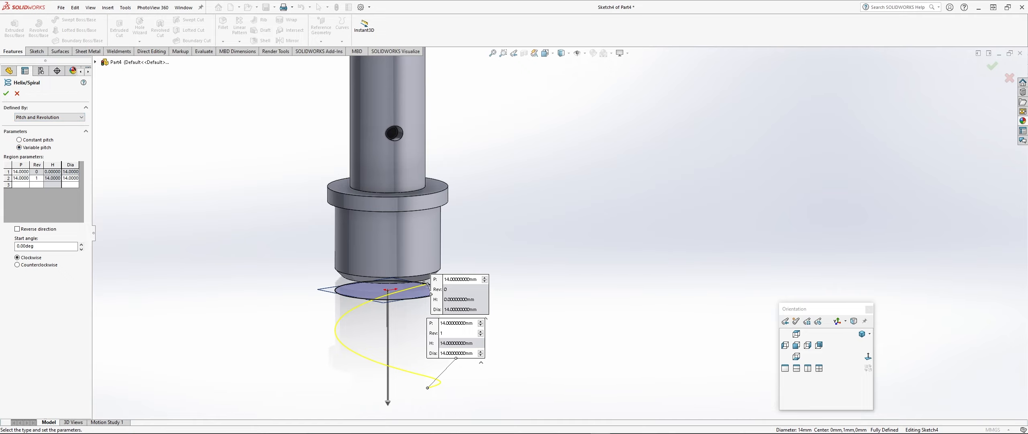
pyautogui.hotkey('alt', 'Tab')
pyautogui.moveTo(630, 75); pyautogui.dragTo(668, 6)
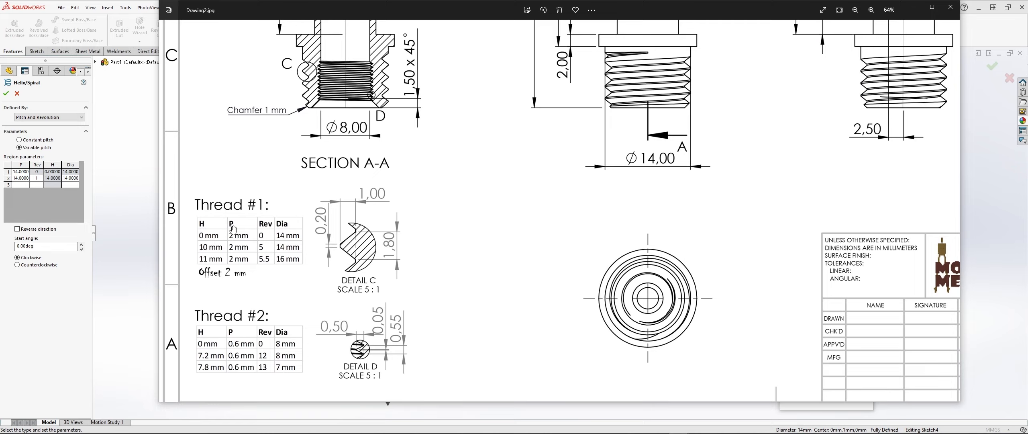
pyautogui.moveTo(420, 9); pyautogui.dragTo(0, 55)
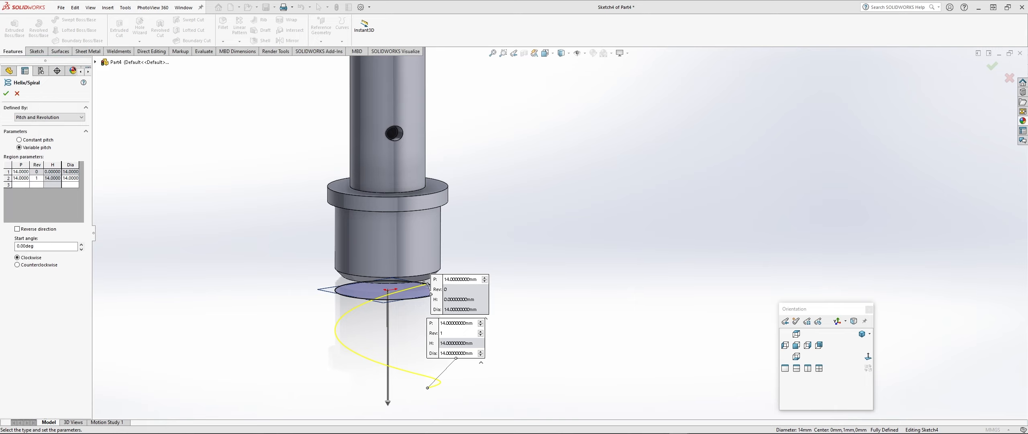
pyautogui.click(50, 117)
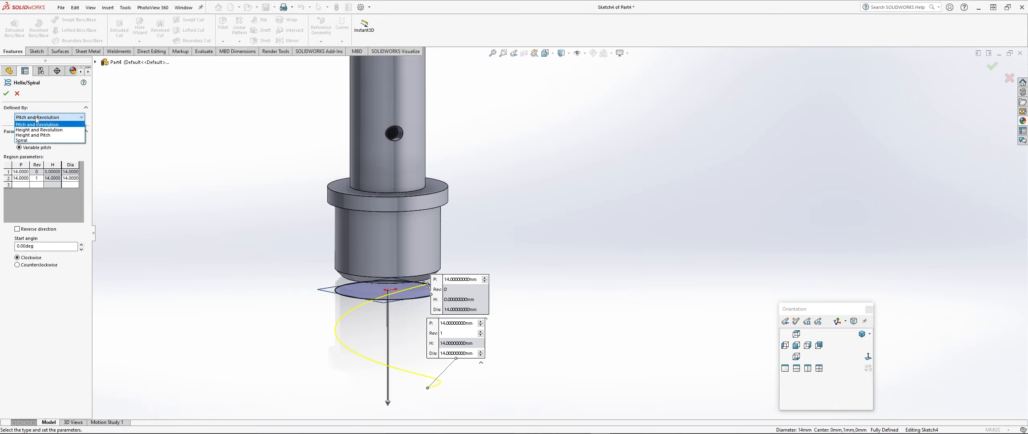
pyautogui.click(51, 136)
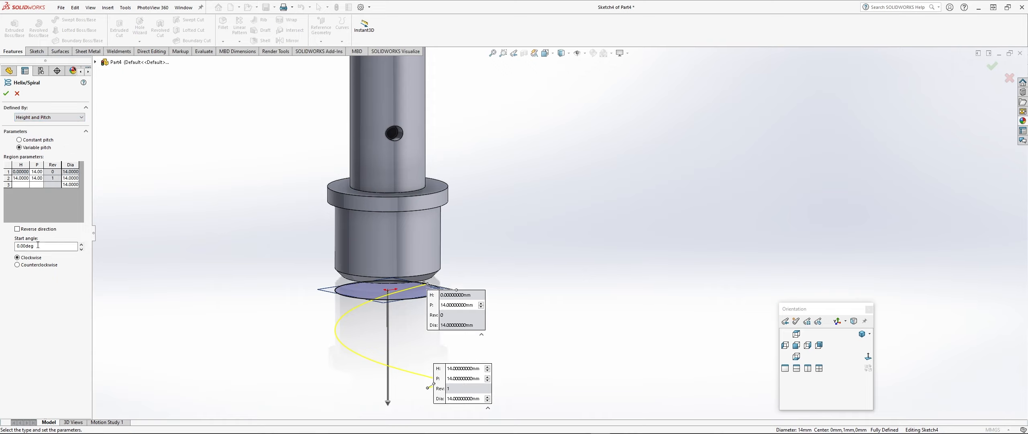
pyautogui.click(17, 229)
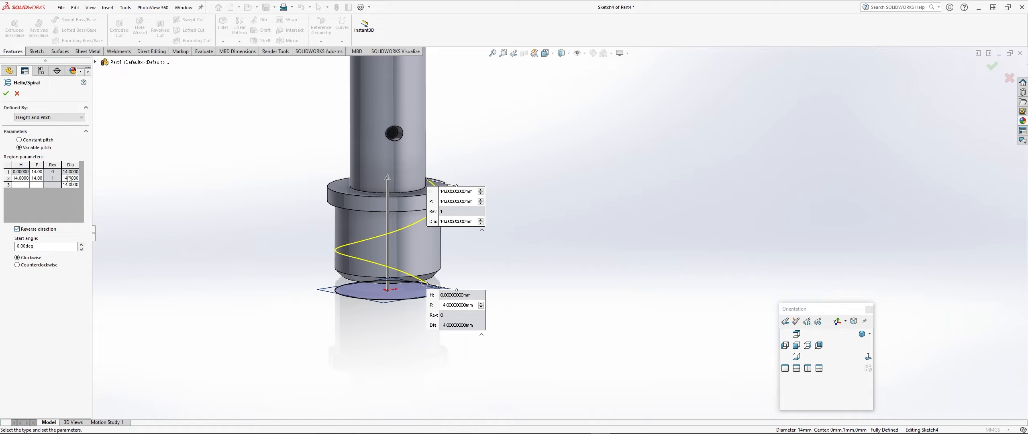
# - Set the helix's starting pitch to 2 mm and its second region to 10 mm height with 2 mm pitch
pyautogui.click(41, 172)
pyautogui.write('2')
pyautogui.press('Return')
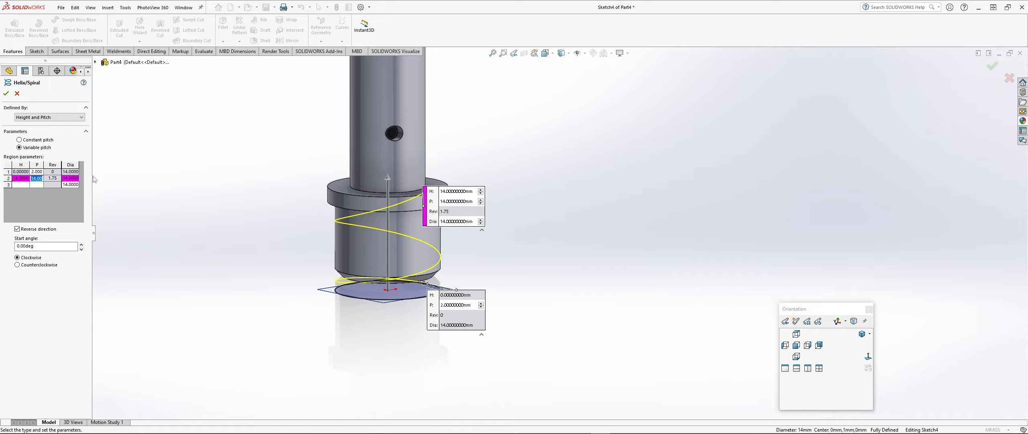
pyautogui.click(26, 179)
pyautogui.write('10')
pyautogui.press('Tab')
pyautogui.write('2')
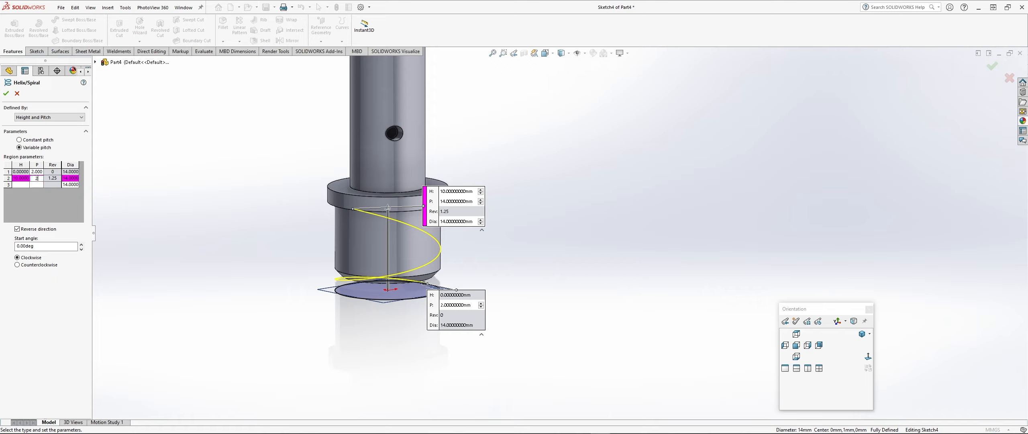
pyautogui.press('Tab')
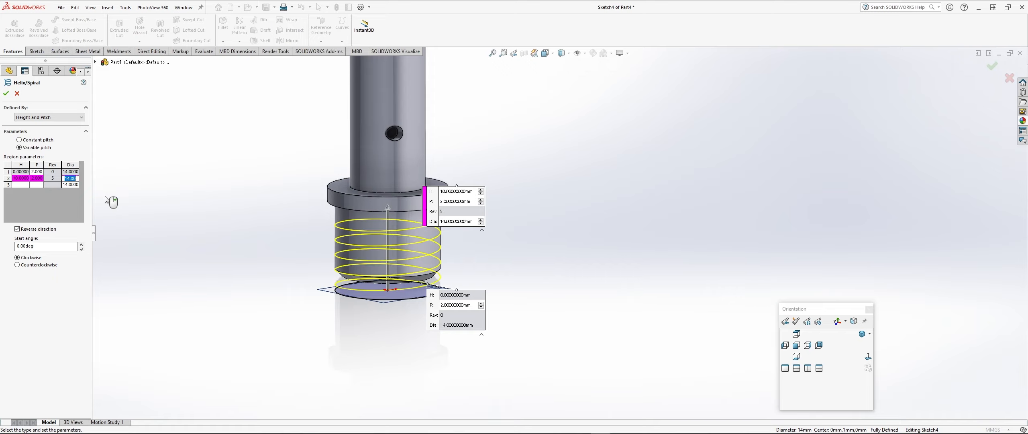
# - Add a third helix region with 11 mm height, 2 mm pitch and 16 mm diameter, and create the helix
pyautogui.press('Return')
pyautogui.press('Tab')
pyautogui.write('2')
pyautogui.press('Tab')
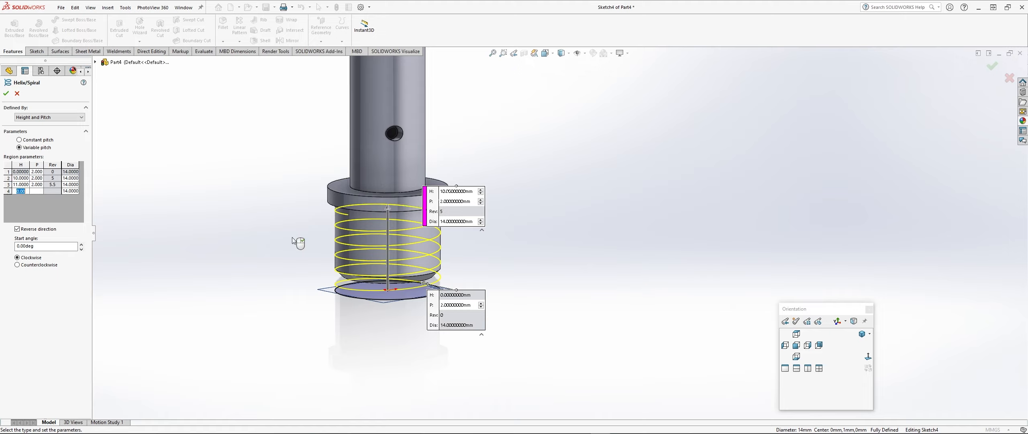
pyautogui.click(71, 185)
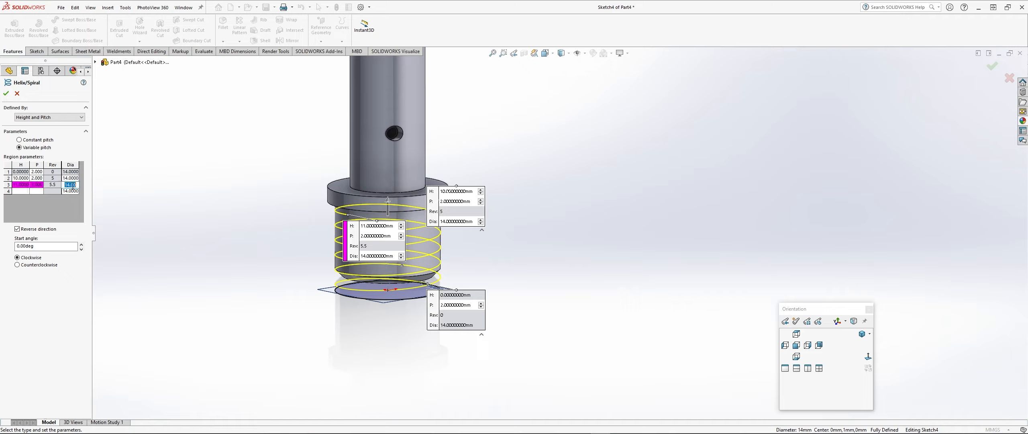
pyautogui.write('16')
pyautogui.press('Tab')
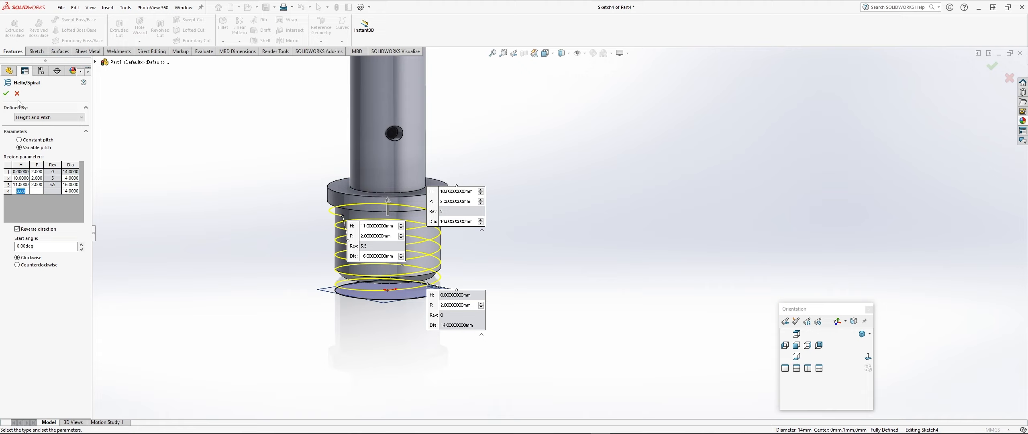
pyautogui.click(6, 93)
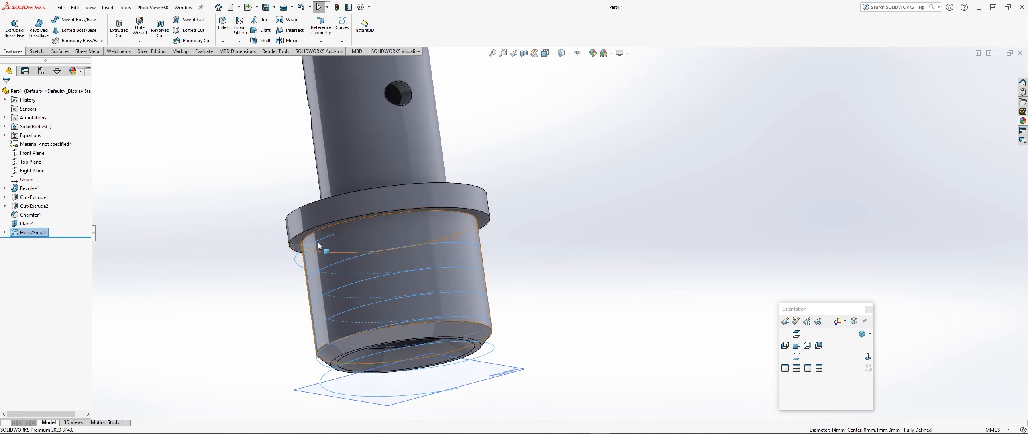
# - Inspect the helix around the lower cylinder and reopen its definition to review the region parameters
pyautogui.click(331, 236)
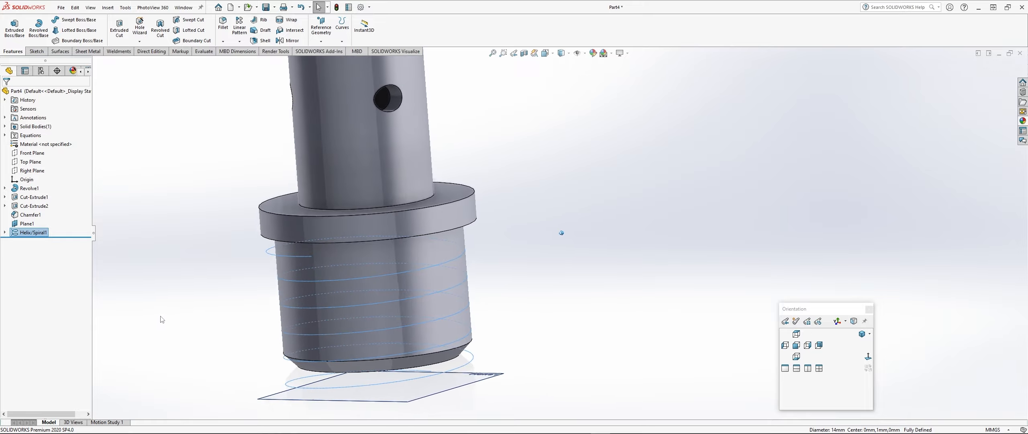
pyautogui.click(24, 234)
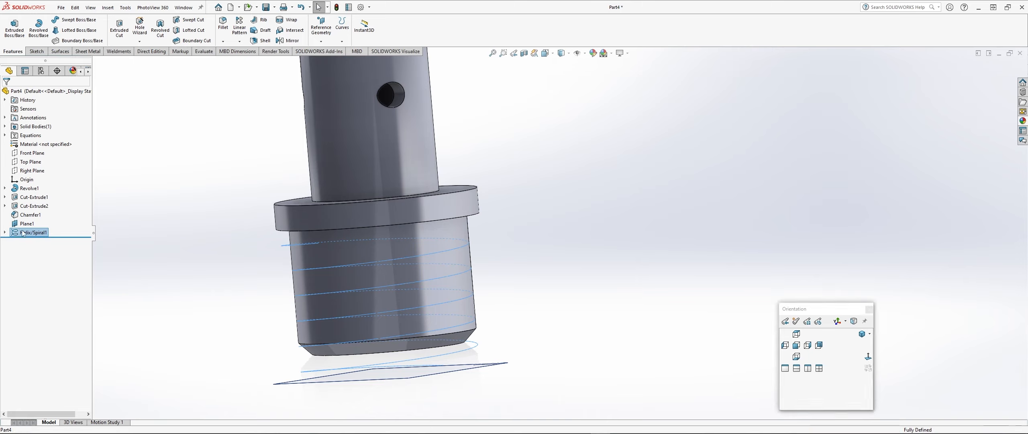
pyautogui.doubleClick(23, 233)
pyautogui.click(26, 233)
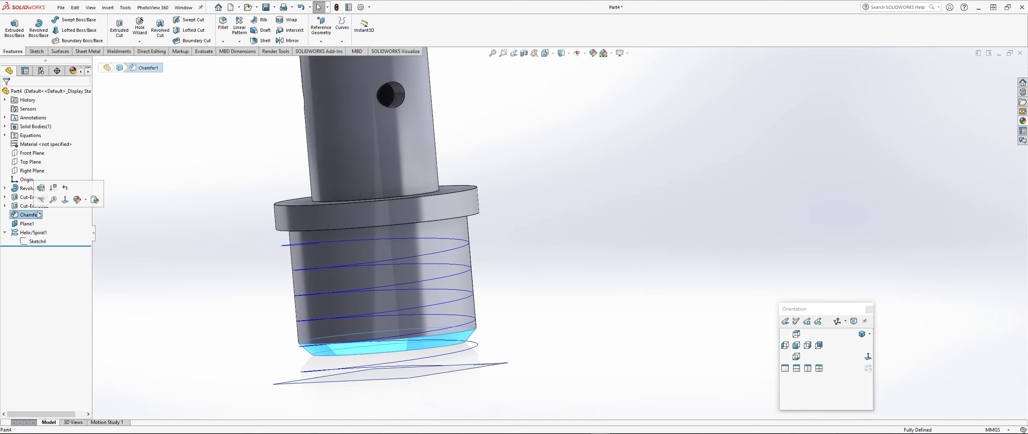
pyautogui.click(48, 217)
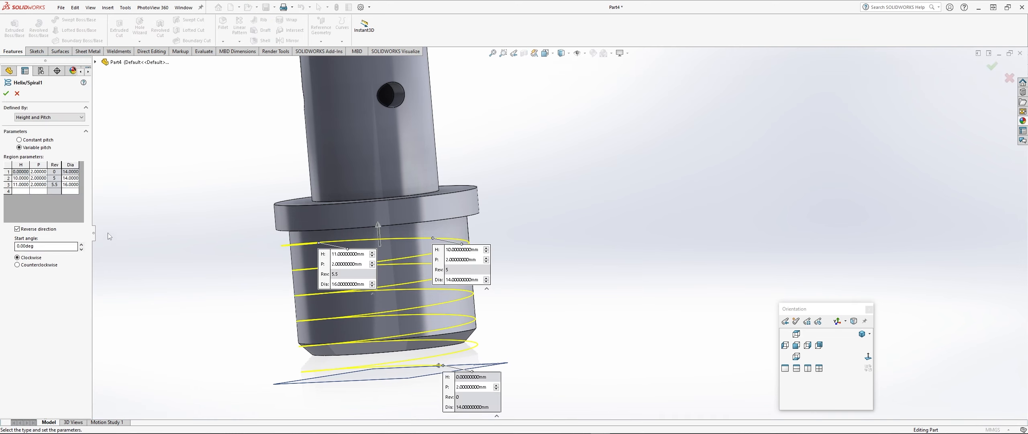
pyautogui.click(6, 93)
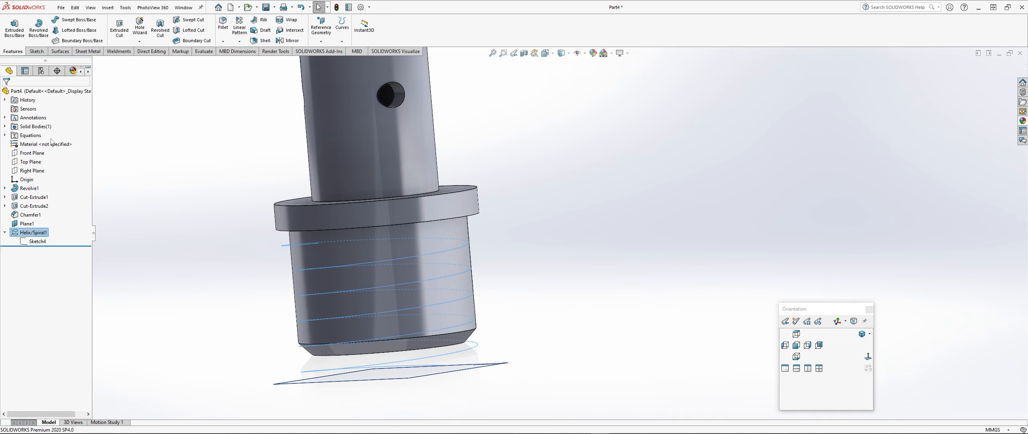
# - Start a new sketch on the Right Plane, viewed square-on at the lower end of the helix
pyautogui.click(40, 172)
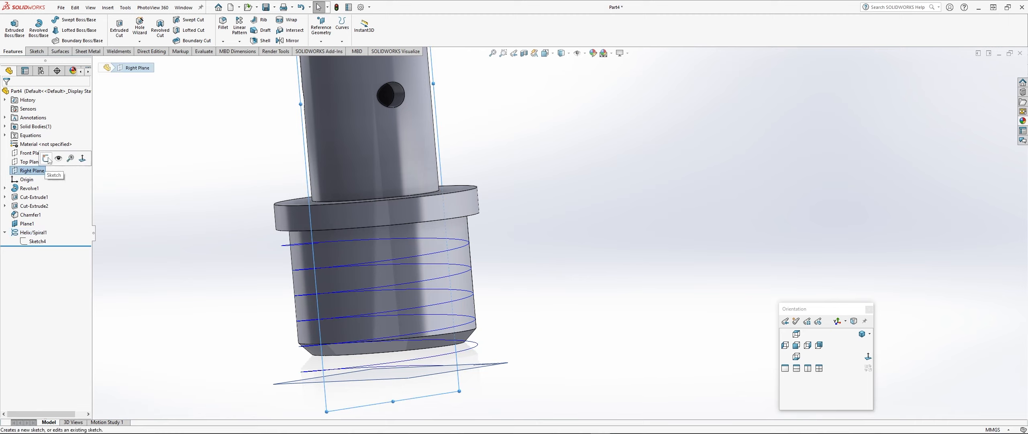
pyautogui.click(47, 159)
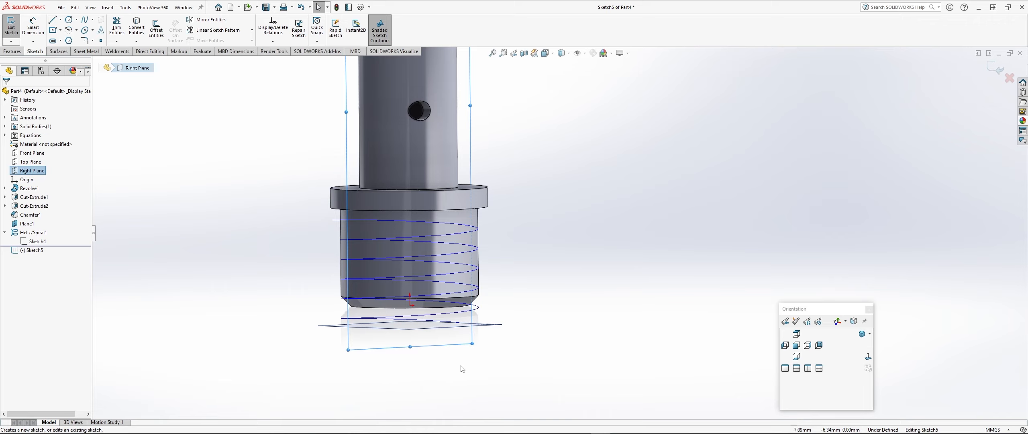
pyautogui.click(808, 346)
pyautogui.scroll(-3, 598, 390)
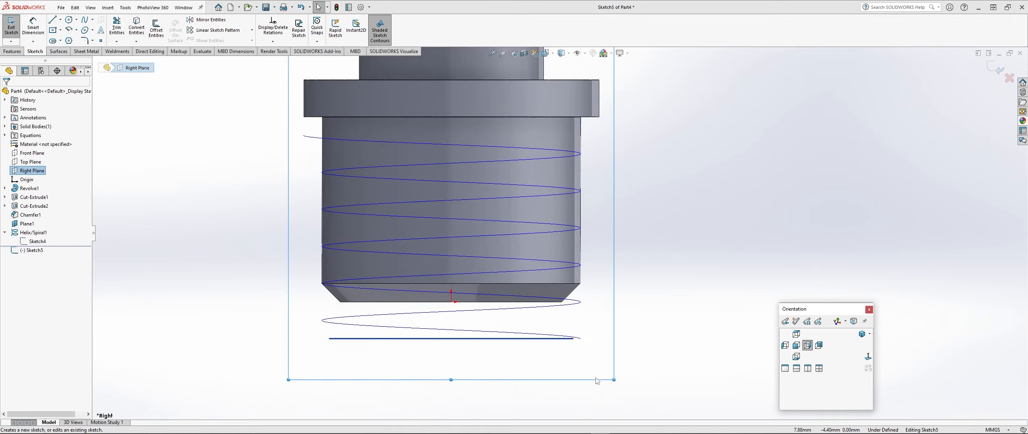
pyautogui.scroll(-3, 597, 381)
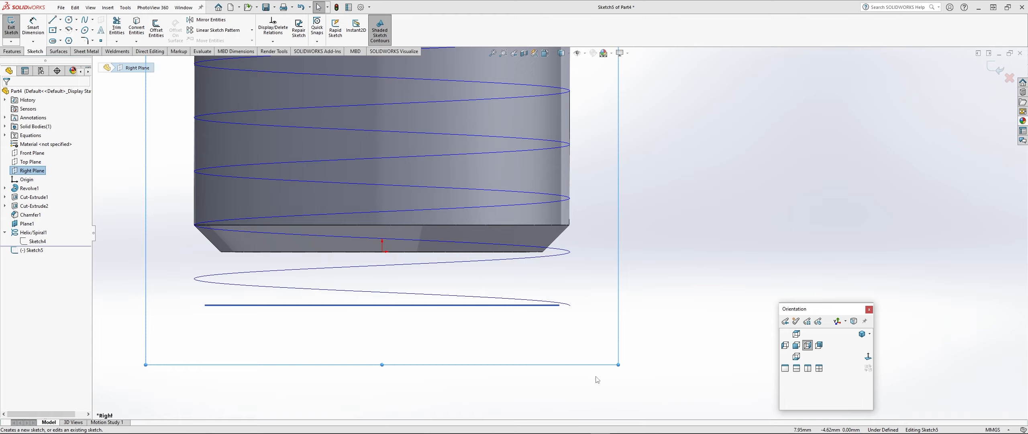
# - Sketch the upper half of a thread profile below the helix end: a short vertical, a sloped line and a longer vertical line
pyautogui.click(61, 20)
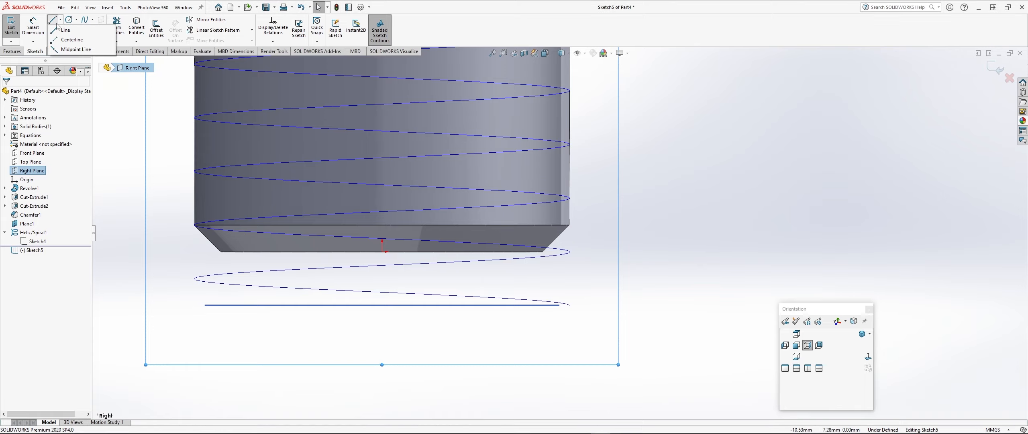
pyautogui.click(70, 29)
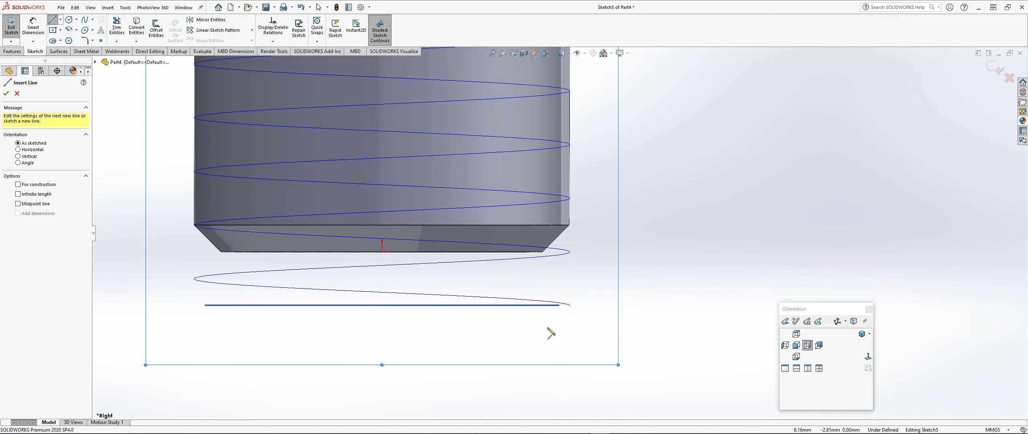
pyautogui.scroll(-2, 548, 337)
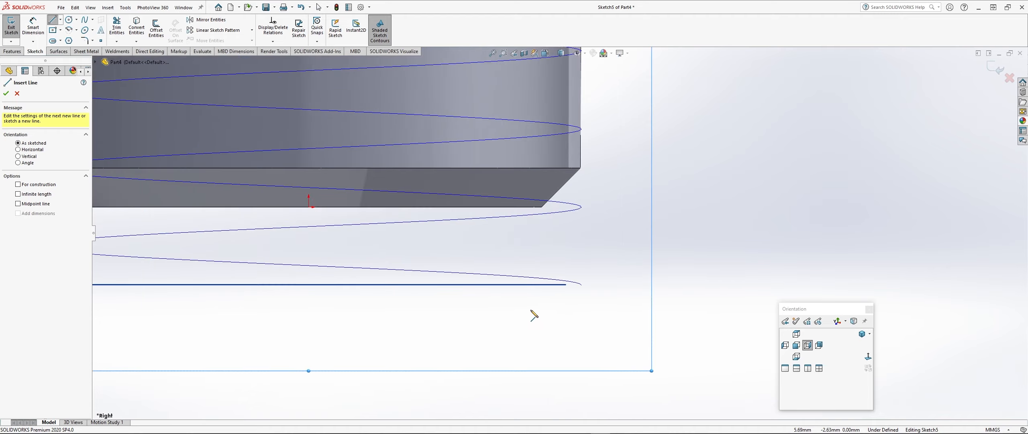
pyautogui.click(534, 315)
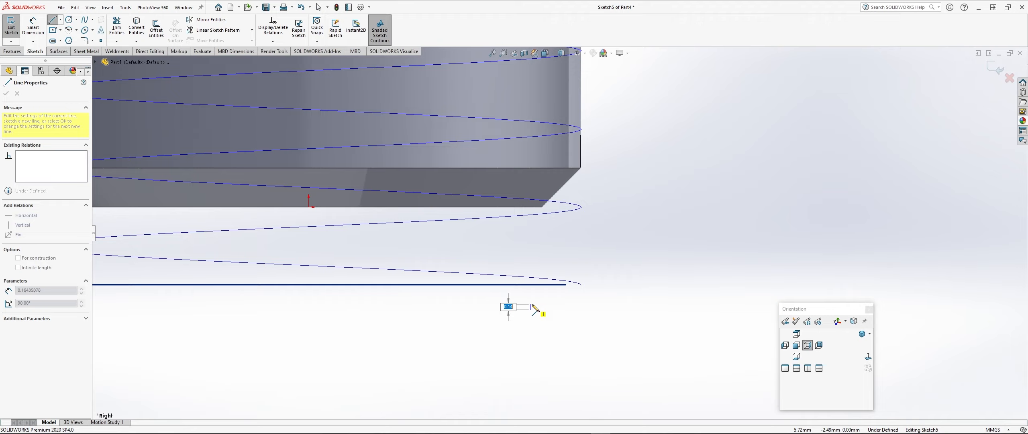
pyautogui.click(531, 304)
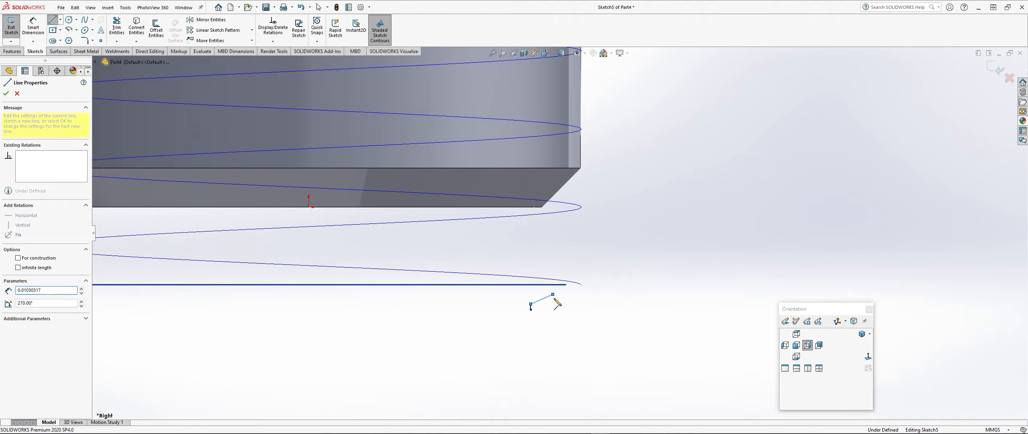
pyautogui.scroll(-5, 557, 303)
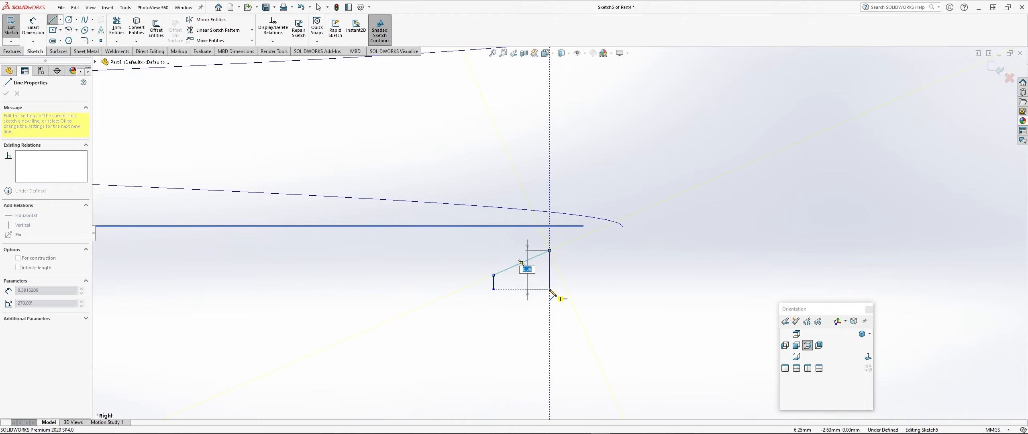
pyautogui.click(550, 289)
pyautogui.press('Escape')
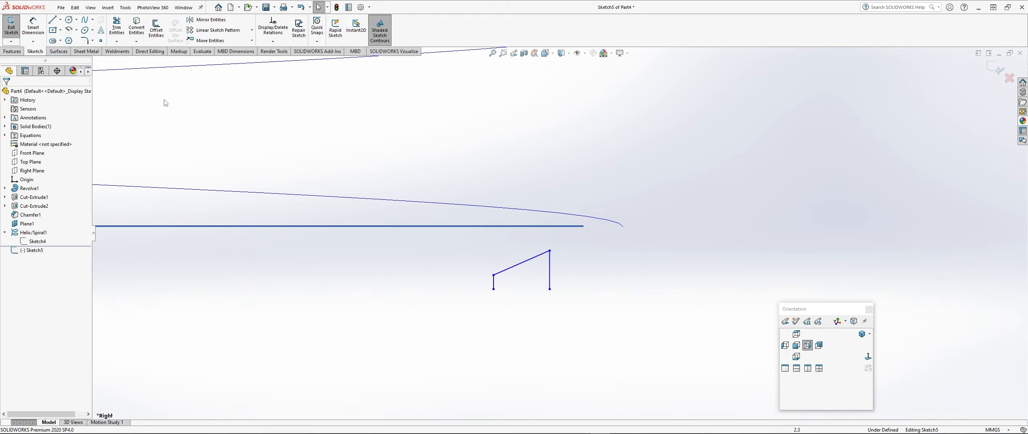
# - Join the open ends of the half profile with a horizontal centerline and mirror the profile lines about it
pyautogui.click(60, 20)
pyautogui.click(63, 40)
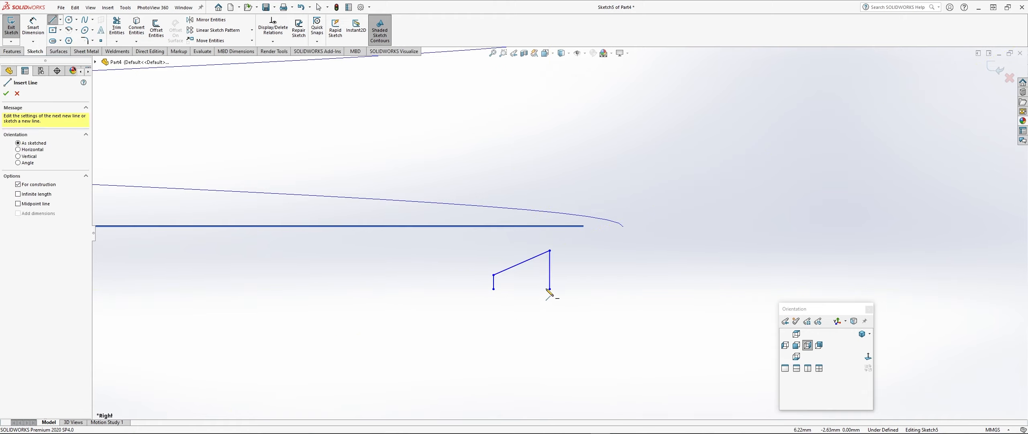
pyautogui.click(550, 289)
pyautogui.click(493, 288)
pyautogui.press('Escape')
pyautogui.moveTo(451, 322)
pyautogui.mouseDown()
pyautogui.moveTo(524, 297)
pyautogui.moveTo(587, 240)
pyautogui.mouseUp()
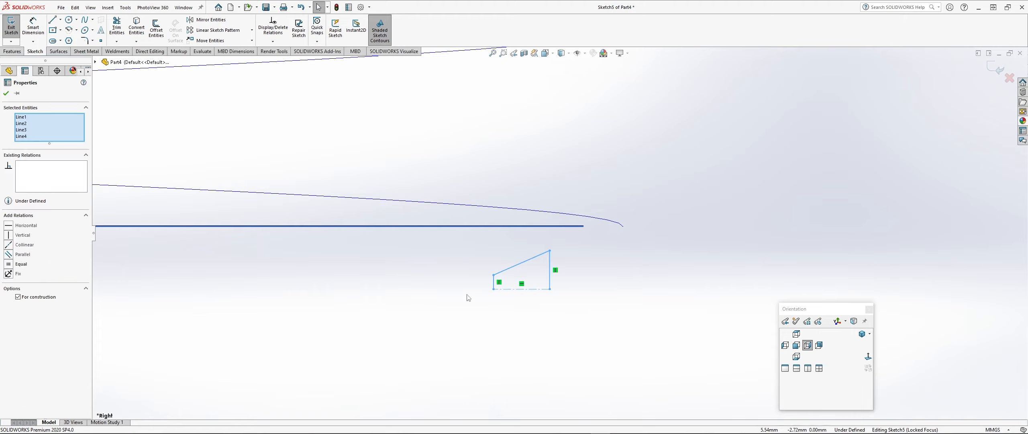
pyautogui.click(211, 21)
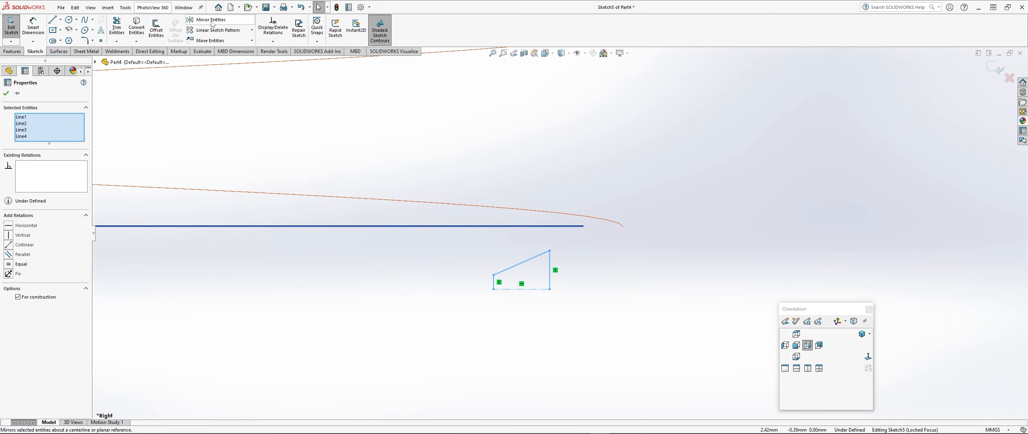
# - Dimension the trapezoid's short vertical side to 0.2 mm and its long vertical side to 1.8 mm
pyautogui.click(33, 28)
pyautogui.click(494, 296)
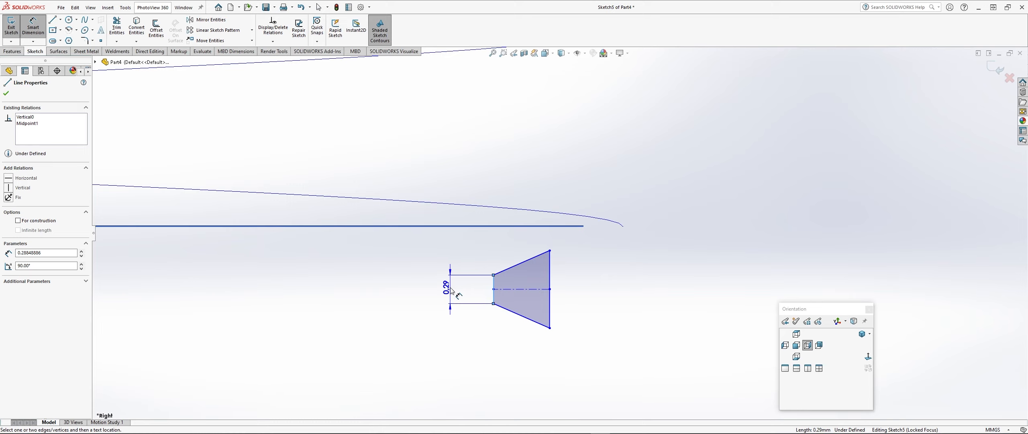
pyautogui.click(451, 288)
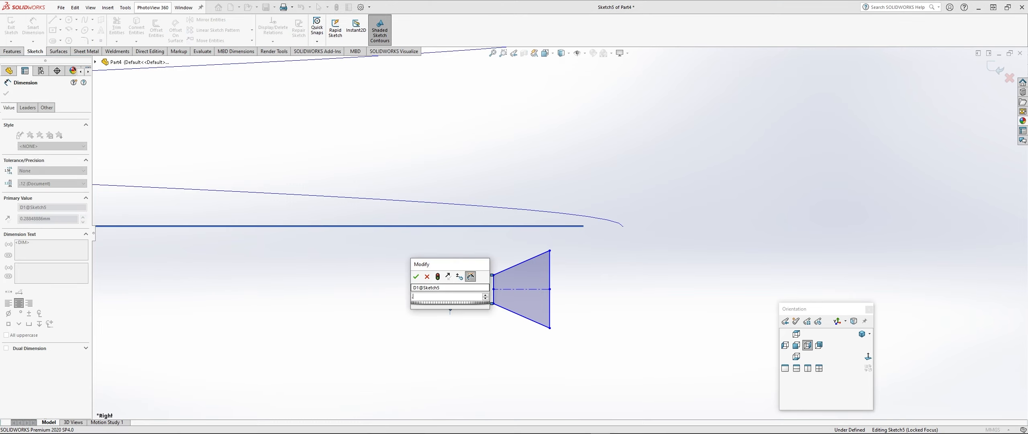
pyautogui.write('0.2')
pyautogui.press('Return')
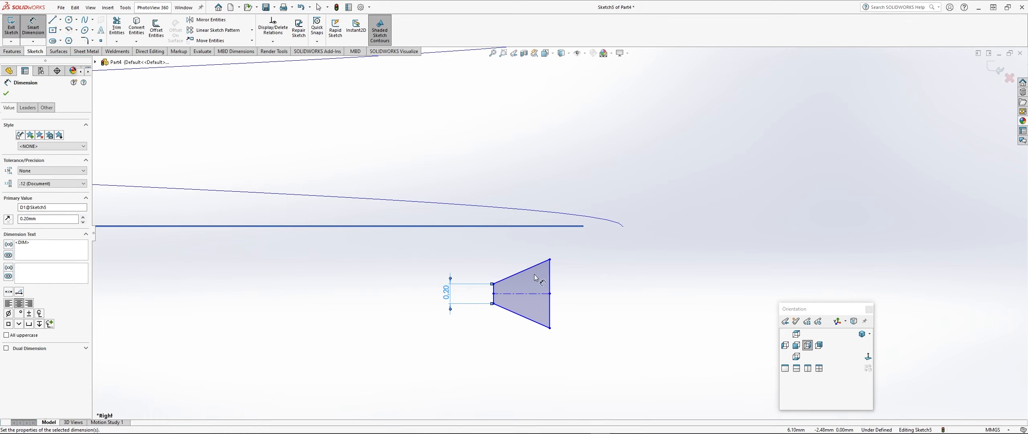
pyautogui.click(550, 282)
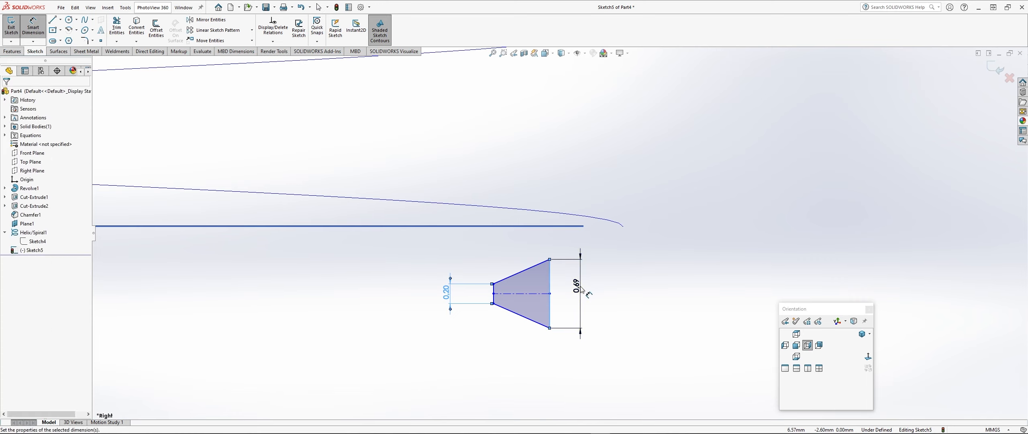
pyautogui.click(582, 288)
pyautogui.write('1.')
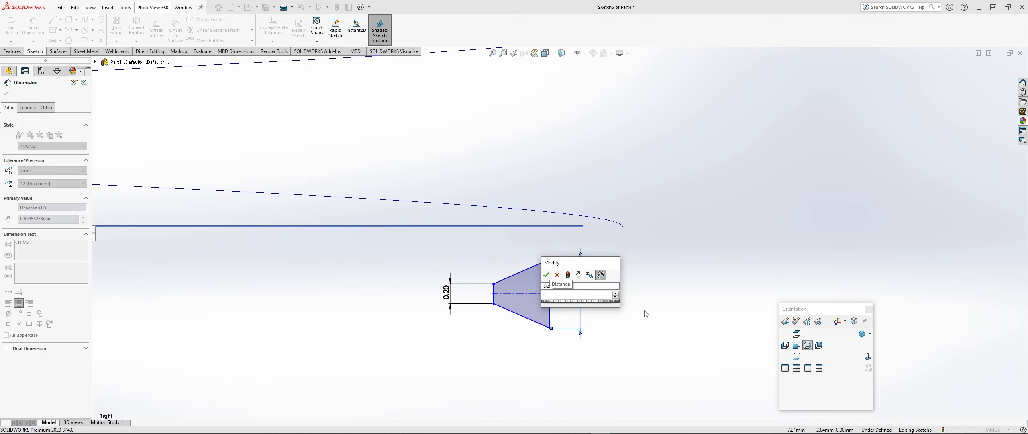
pyautogui.write('8')
pyautogui.press('Return')
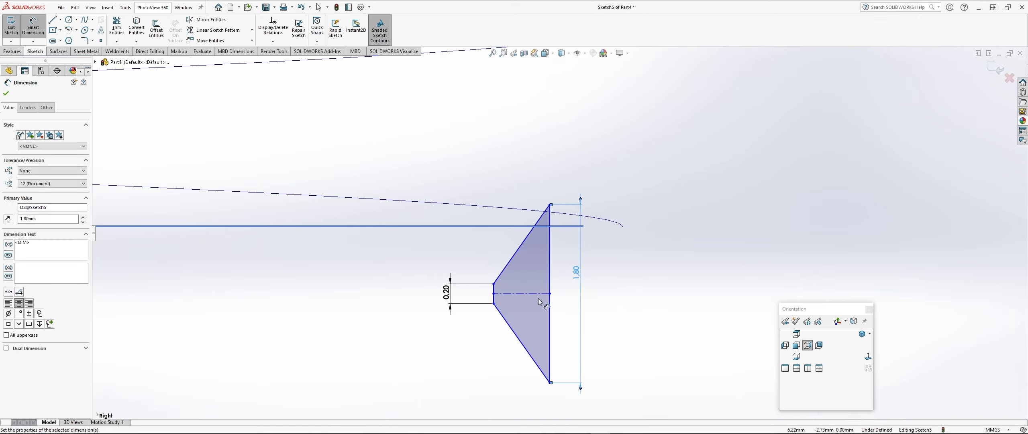
# - Dimension the trapezoid's horizontal centerline to 1 mm
pyautogui.click(520, 294)
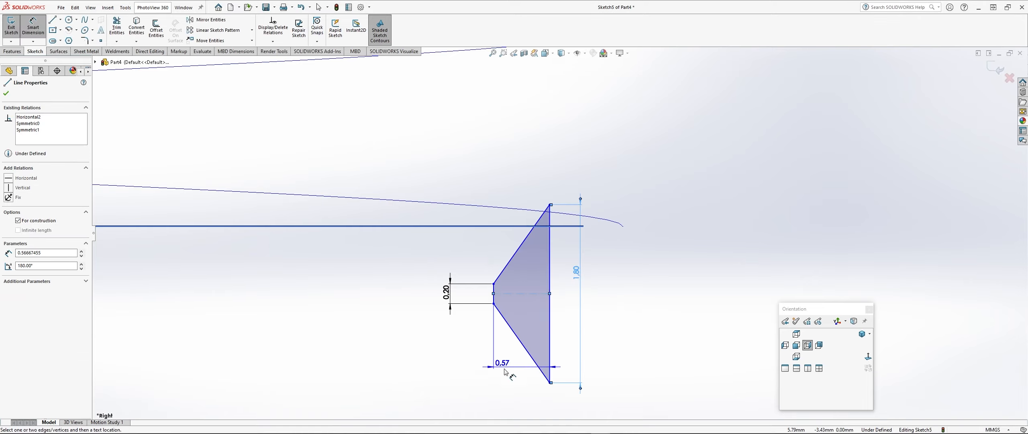
pyautogui.click(502, 398)
pyautogui.write('1')
pyautogui.press('Return')
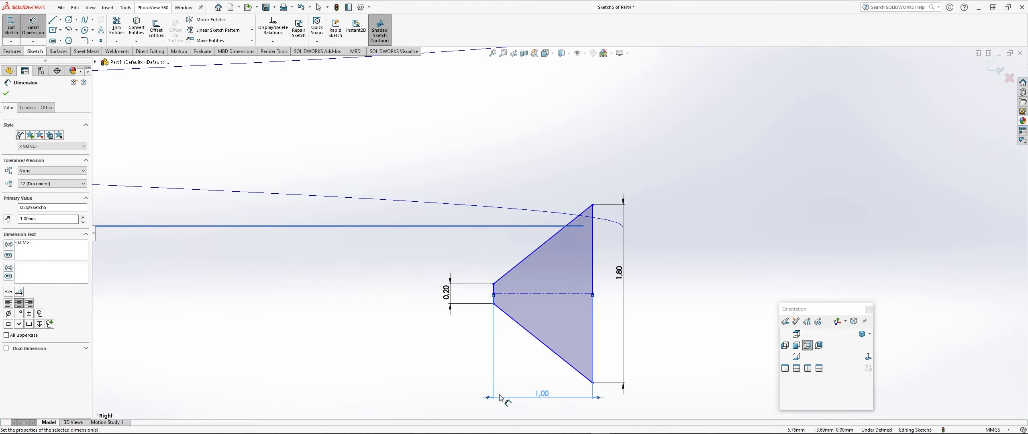
pyautogui.scroll(2, 413, 336)
pyautogui.click(364, 353)
pyautogui.moveTo(333, 351); pyautogui.dragTo(344, 353, button='middle')
pyautogui.scroll(-3, 431, 245)
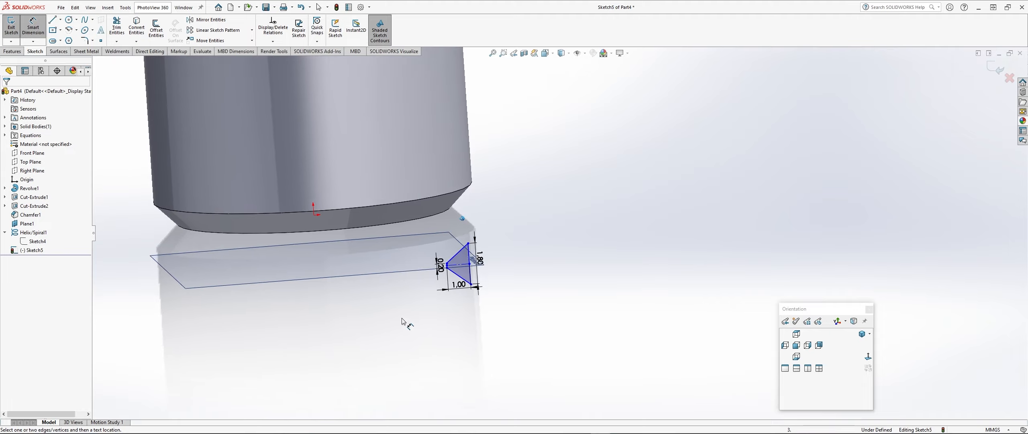
pyautogui.scroll(-3, 512, 277)
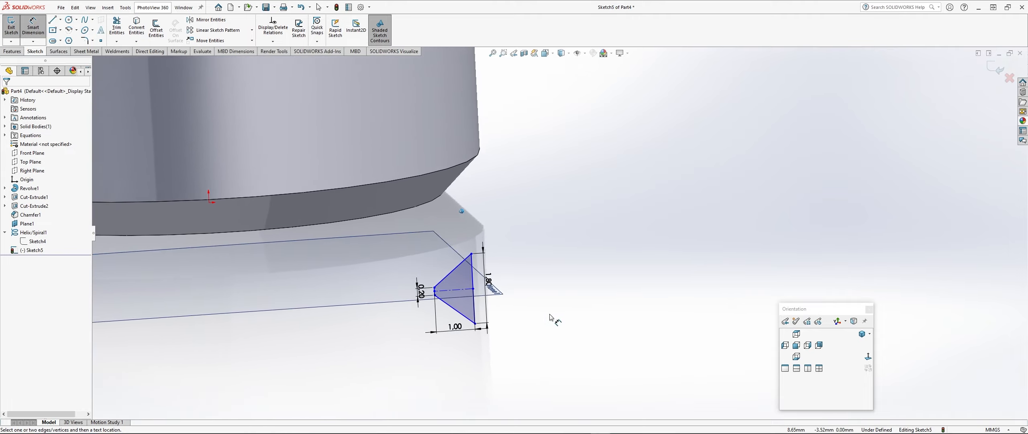
pyautogui.scroll(-2, 546, 291)
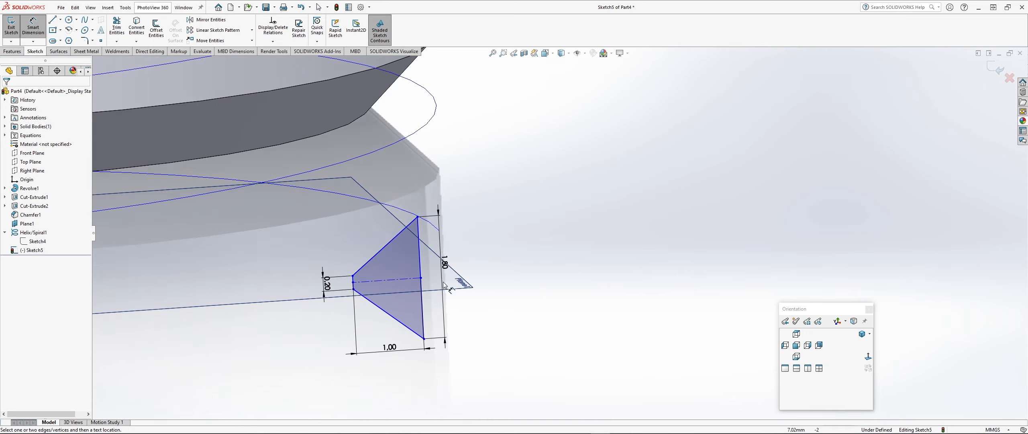
pyautogui.click(421, 278)
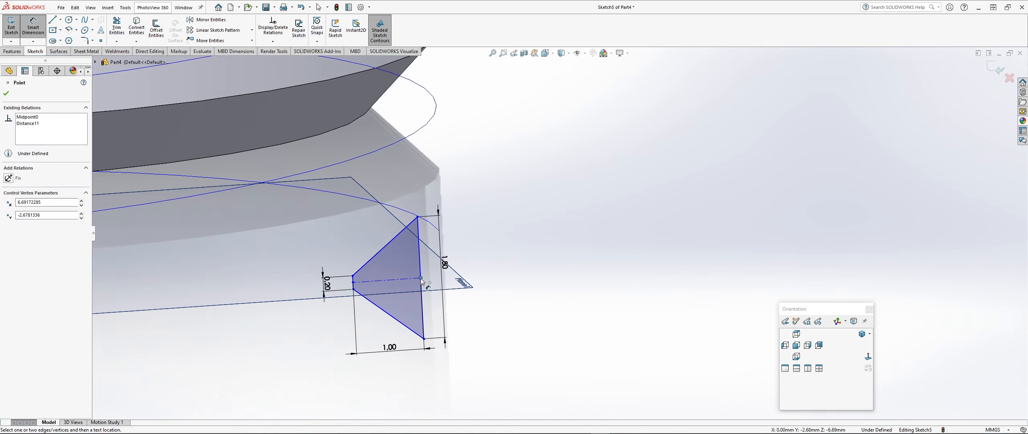
pyautogui.click(433, 228)
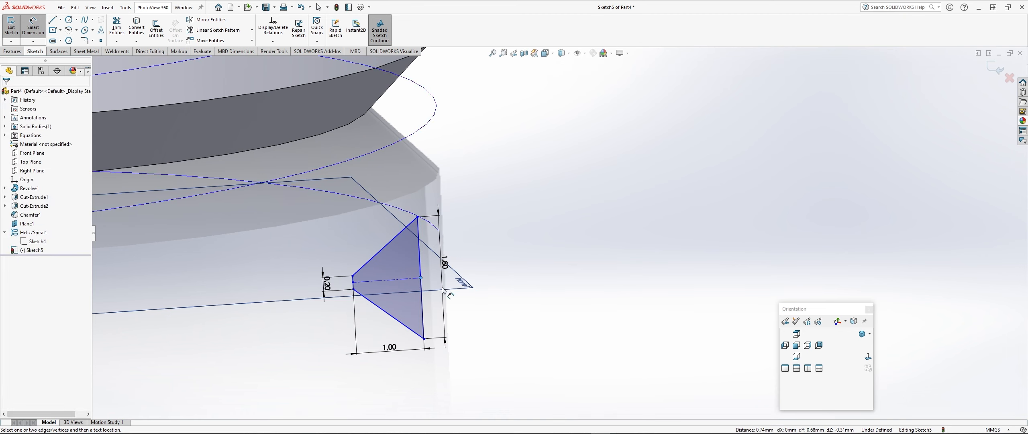
pyautogui.press('Escape')
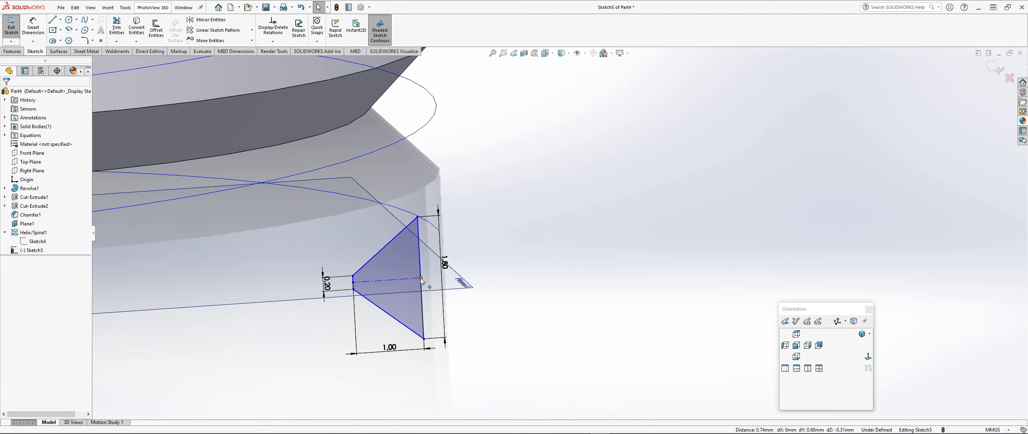
# - Add a Pierce relation between the midpoint of the trapezoid's long side and the helix, and exit the sketch
pyautogui.click(420, 278)
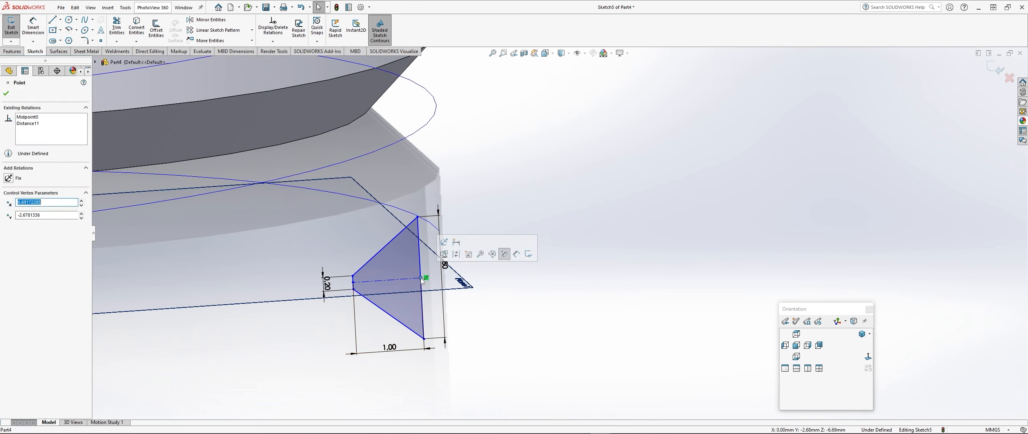
pyautogui.keyDown('ctrl'); pyautogui.click(432, 226); pyautogui.keyUp('ctrl')
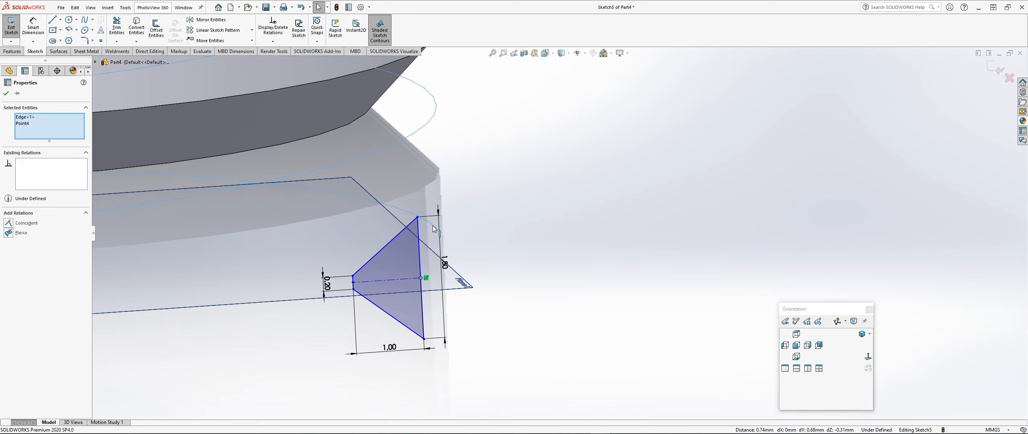
pyautogui.click(9, 233)
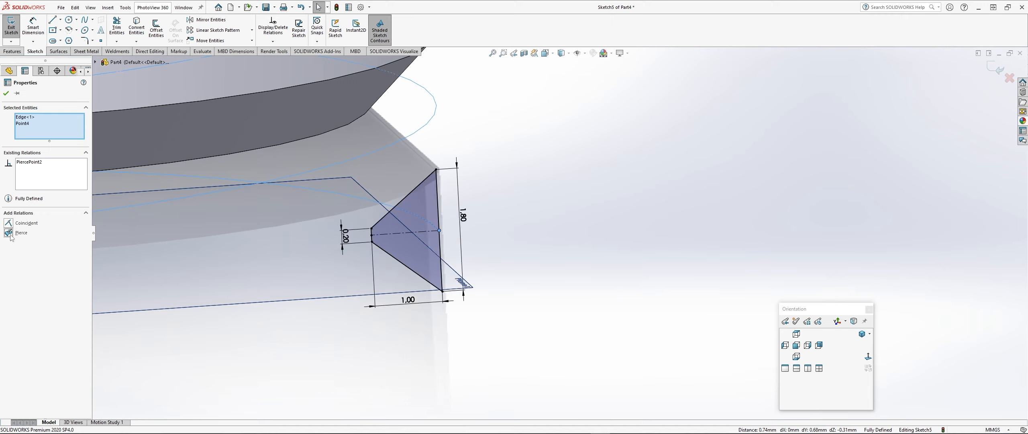
pyautogui.click(518, 295)
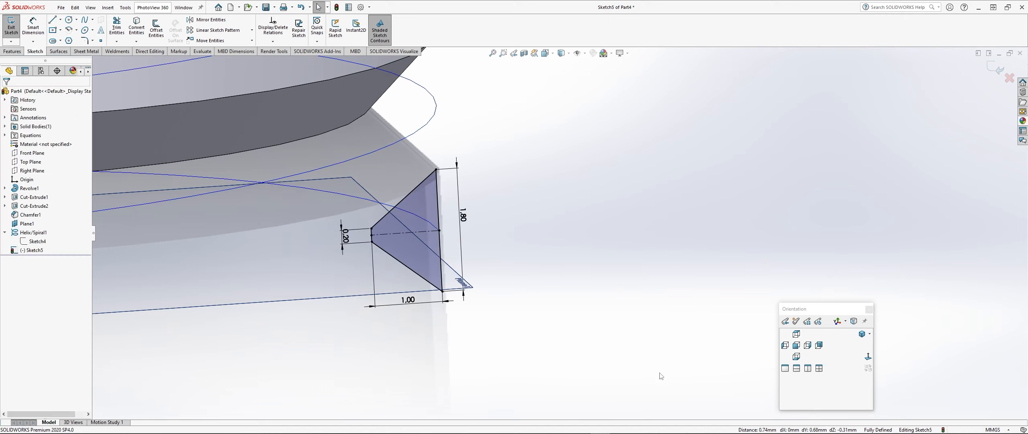
pyautogui.scroll(6, 660, 375)
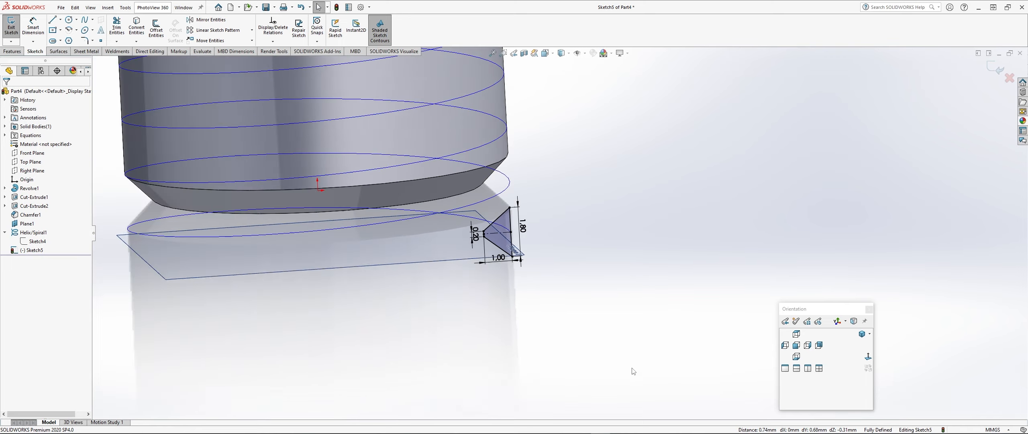
pyautogui.scroll(2, 620, 396)
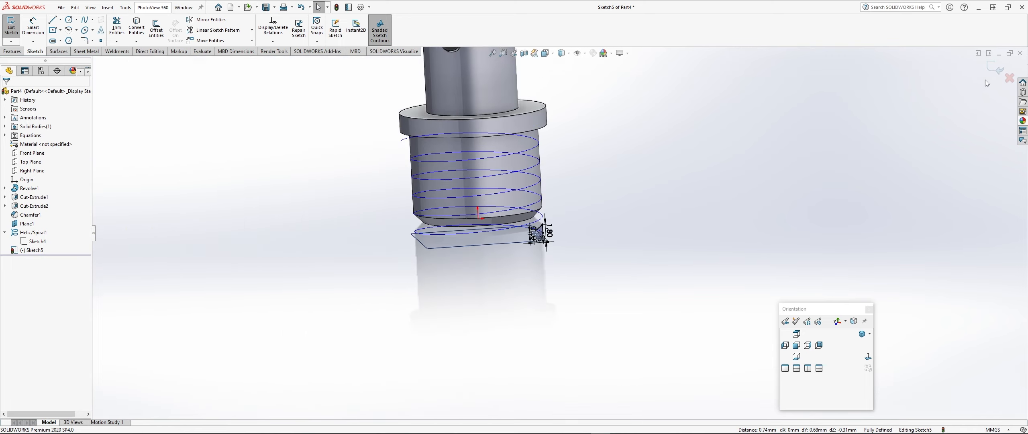
pyautogui.click(995, 69)
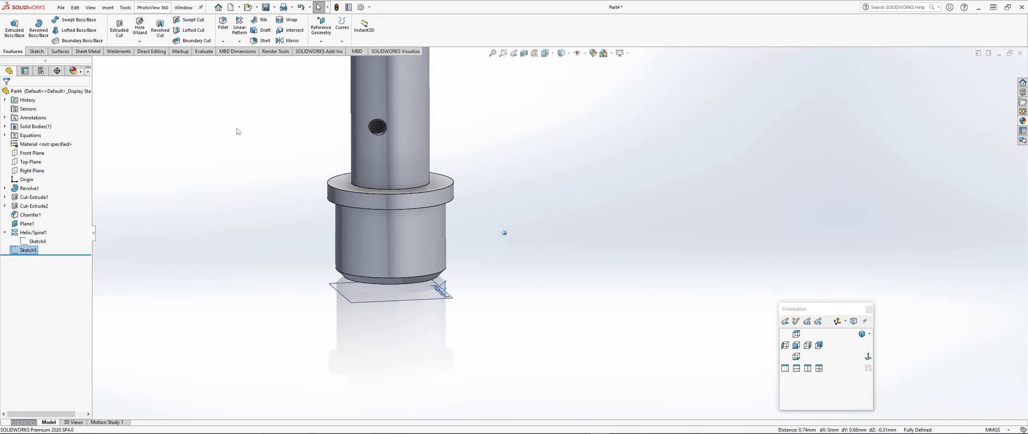
# - Try to make a swept cut with the trapezoid sketch as profile and the helix as path
pyautogui.click(193, 20)
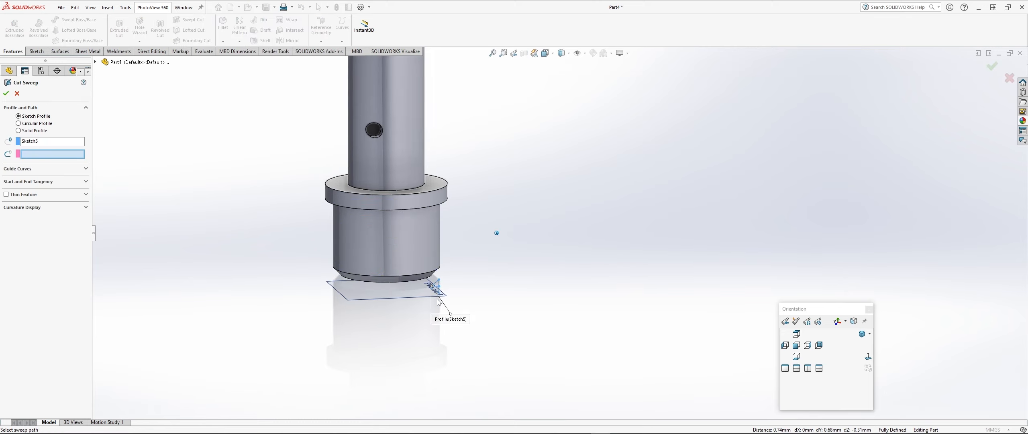
pyautogui.scroll(-2, 493, 233)
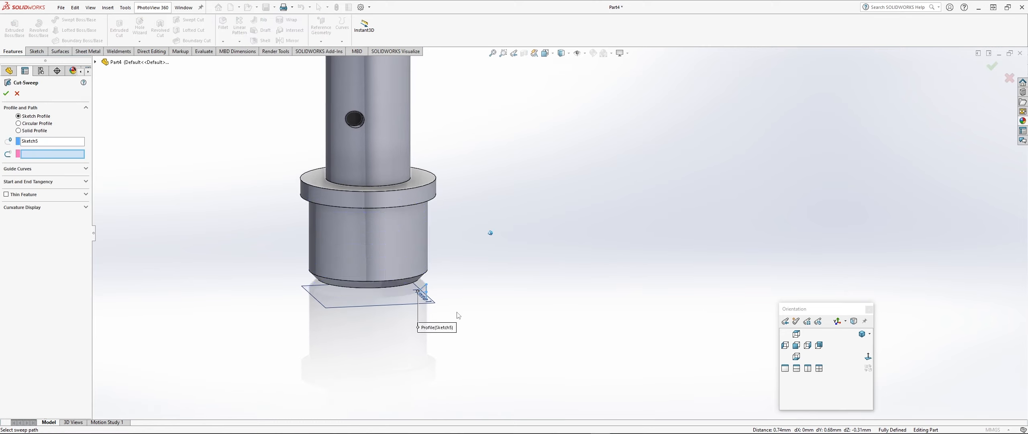
pyautogui.click(390, 297)
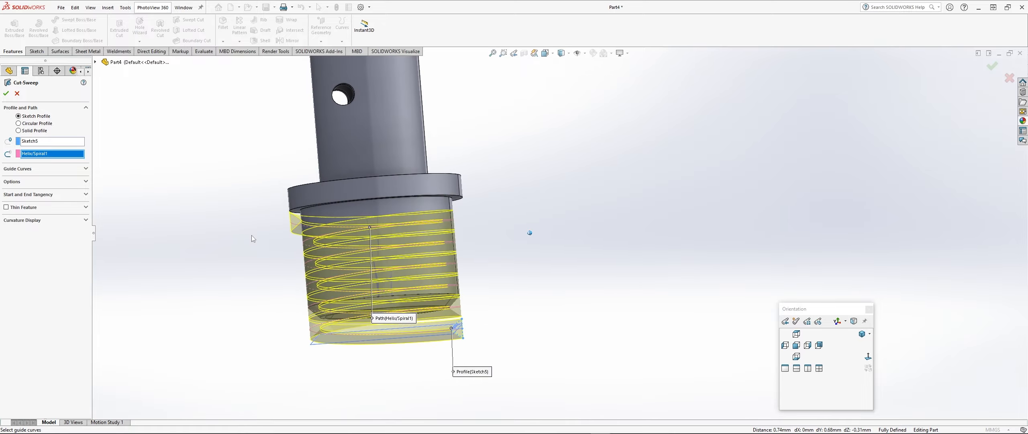
pyautogui.scroll(-3, 286, 236)
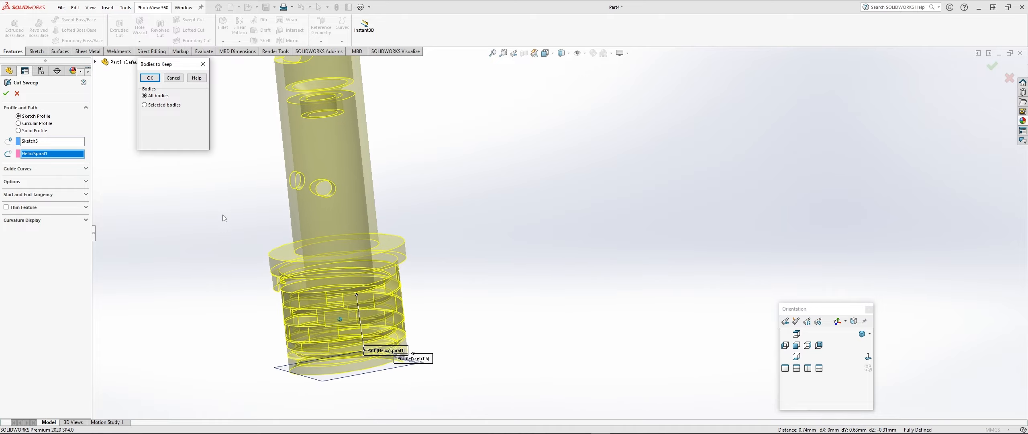
pyautogui.click(173, 78)
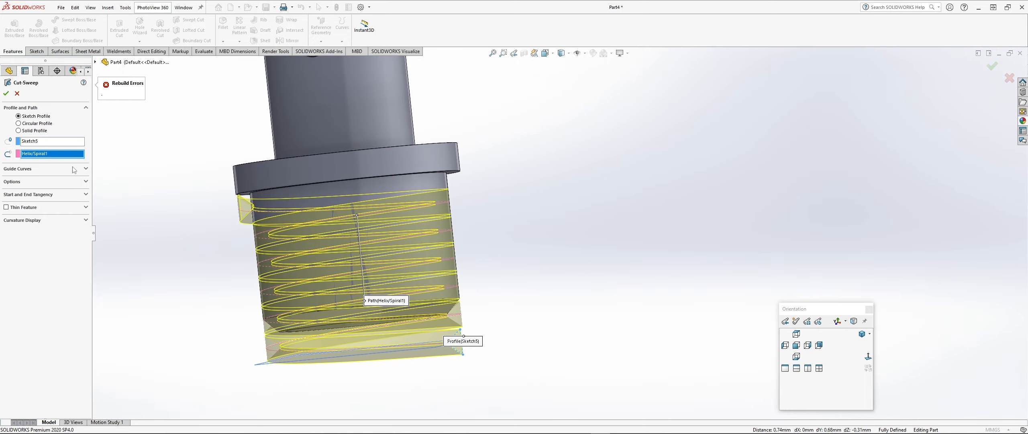
pyautogui.press('Escape')
# - Edit the trapezoid profile sketch and add three lines forming a rectangular extension outward from the ends of its 1.8 mm side
pyautogui.scroll(-2, 522, 361)
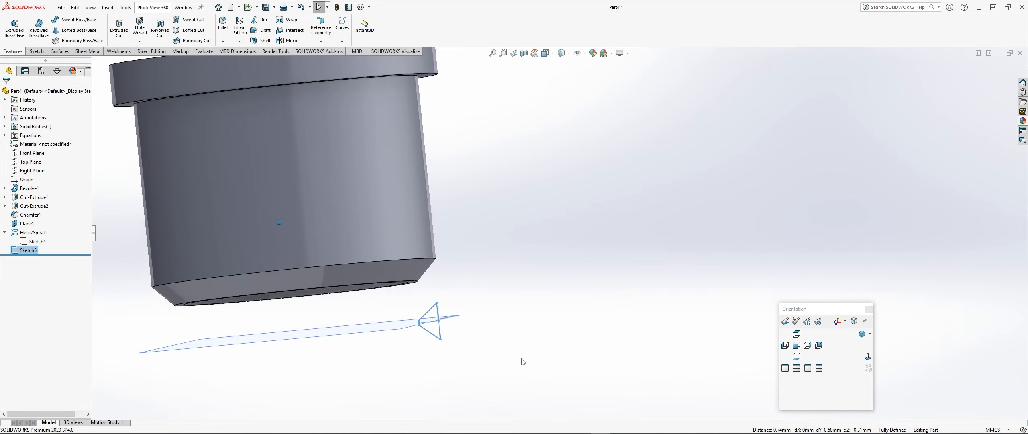
pyautogui.scroll(2, 514, 353)
pyautogui.click(33, 250)
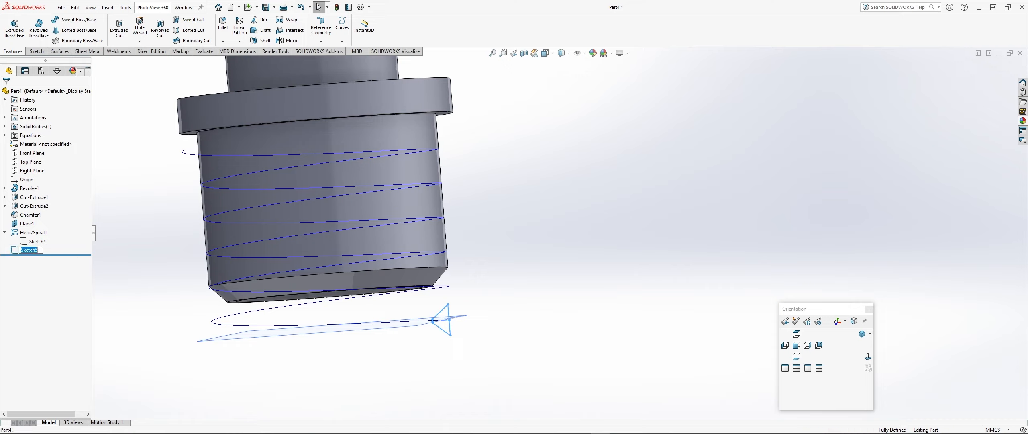
pyautogui.click(47, 286)
pyautogui.click(24, 249)
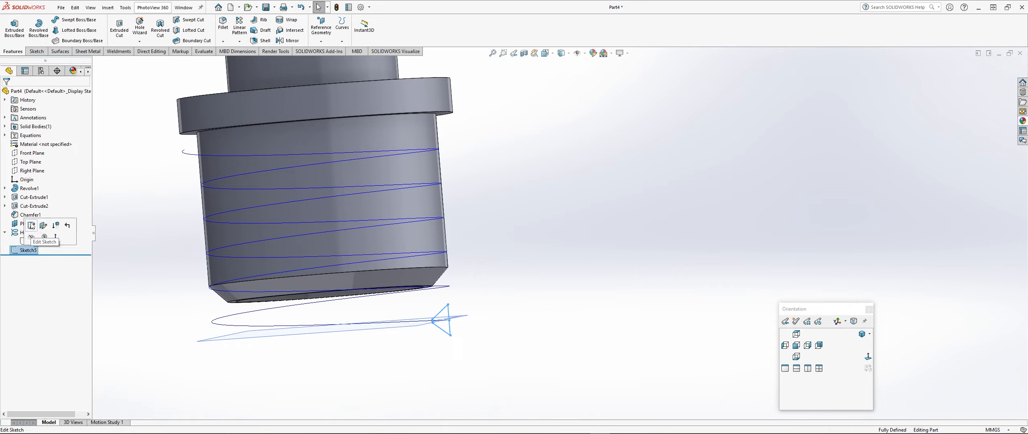
pyautogui.click(31, 225)
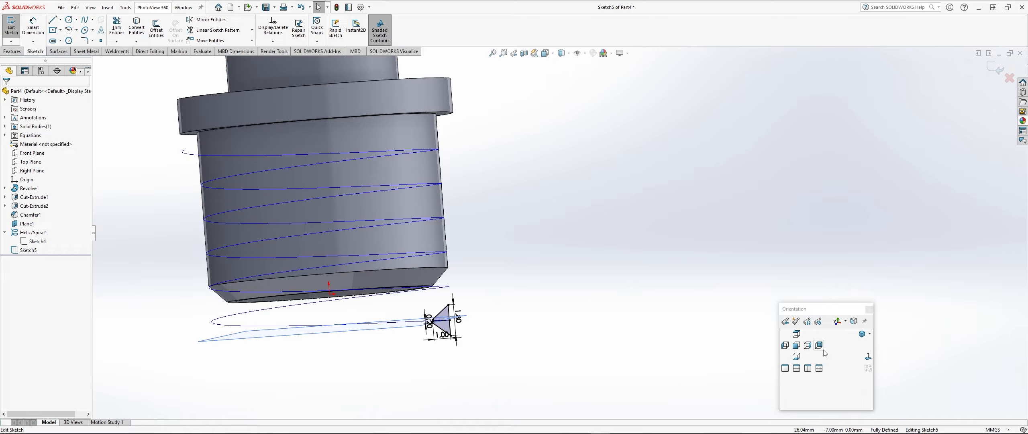
pyautogui.click(865, 367)
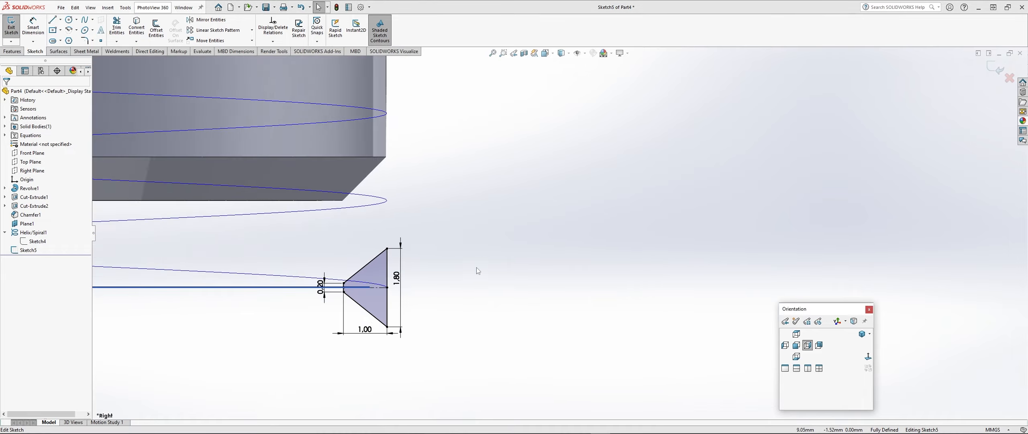
pyautogui.press('l')
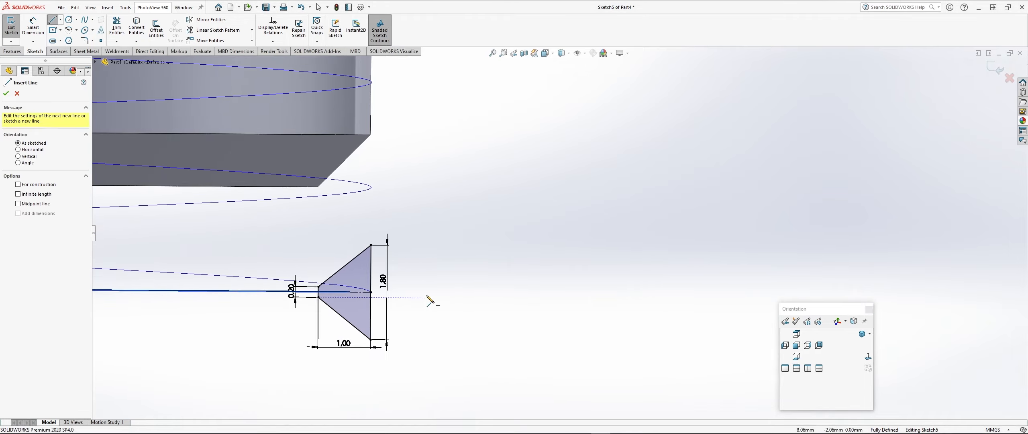
pyautogui.click(370, 247)
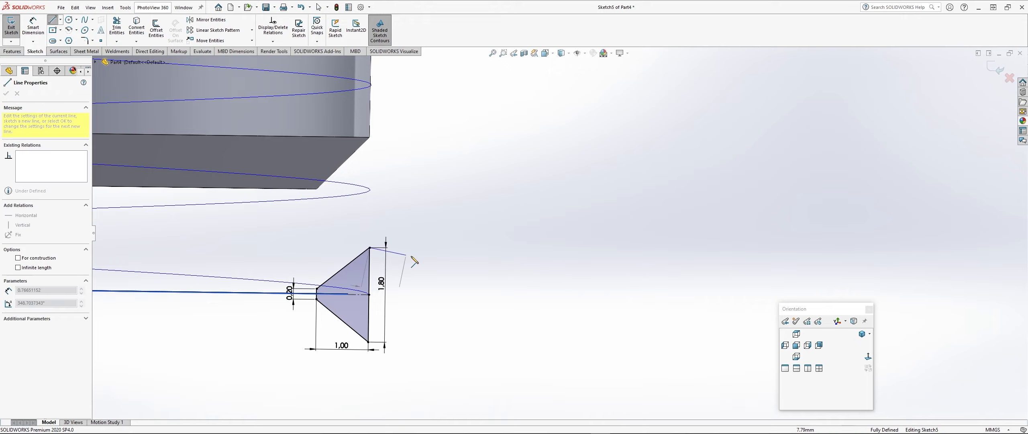
pyautogui.click(442, 248)
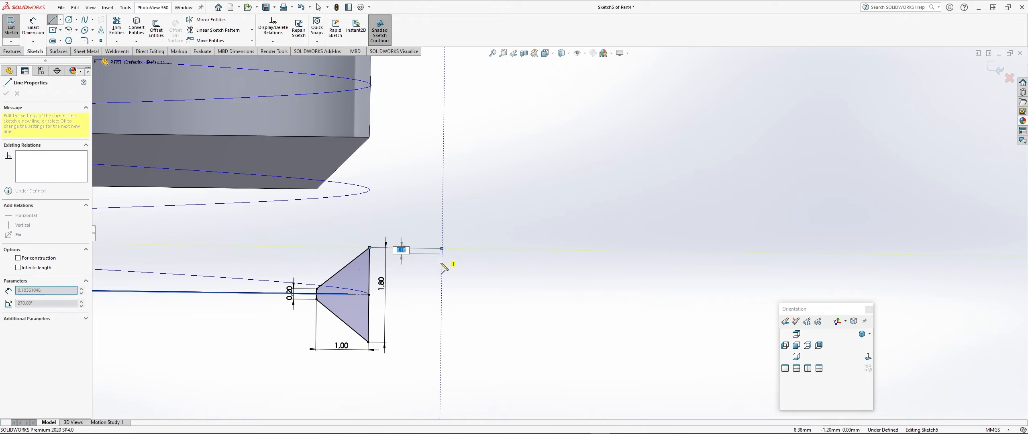
pyautogui.click(440, 342)
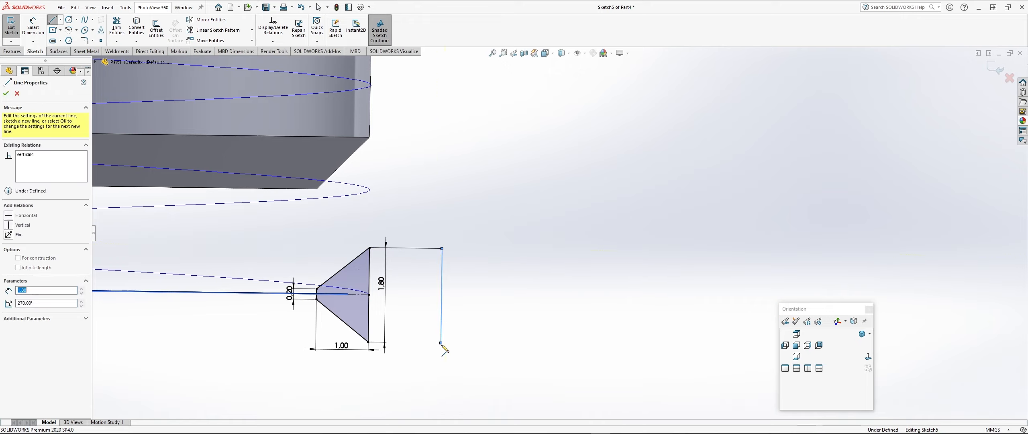
pyautogui.click(369, 343)
pyautogui.press('Escape')
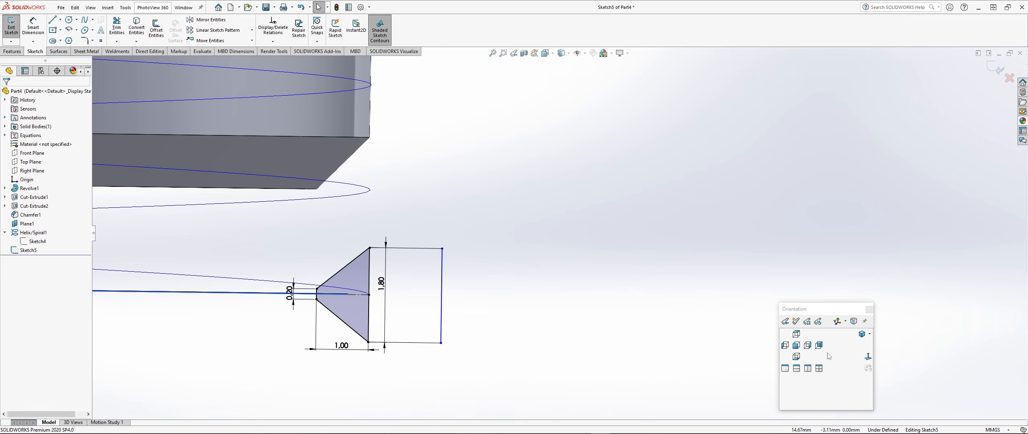
# - Trim away the 1.8 mm line between the trapezoid and the rectangular extension, and exit the sketch
pyautogui.scroll(-2, 482, 355)
pyautogui.moveTo(444, 355); pyautogui.dragTo(443, 350, button='middle')
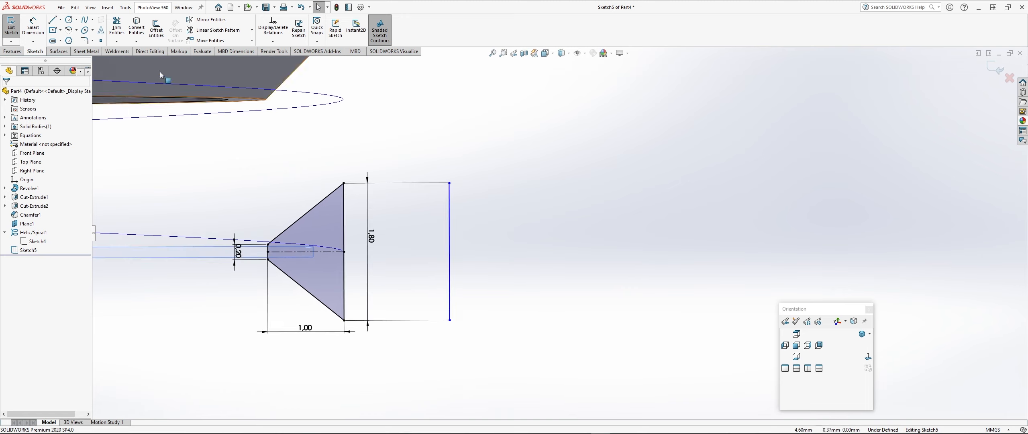
pyautogui.click(117, 28)
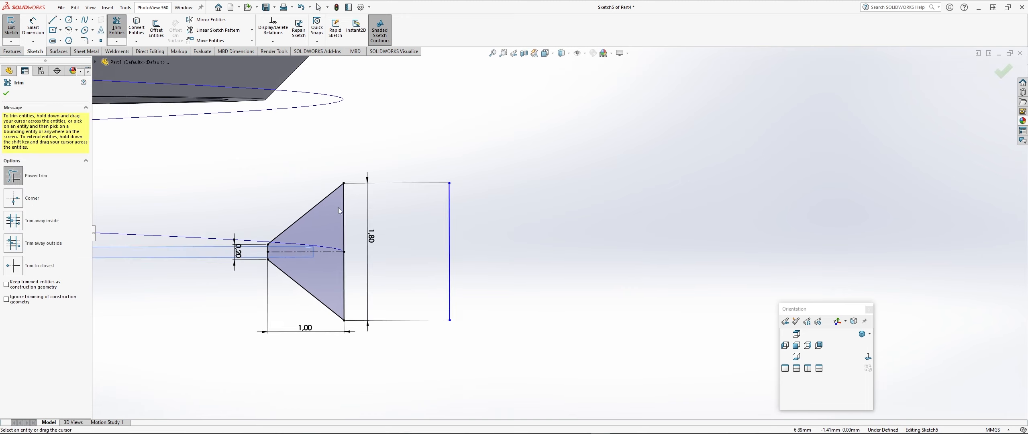
pyautogui.moveTo(349, 216); pyautogui.dragTo(355, 261)
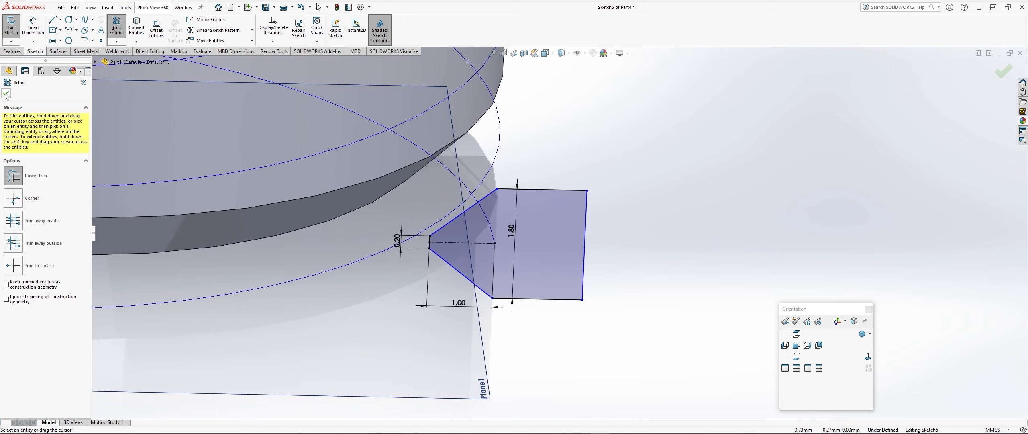
pyautogui.press('Escape')
pyautogui.click(998, 71)
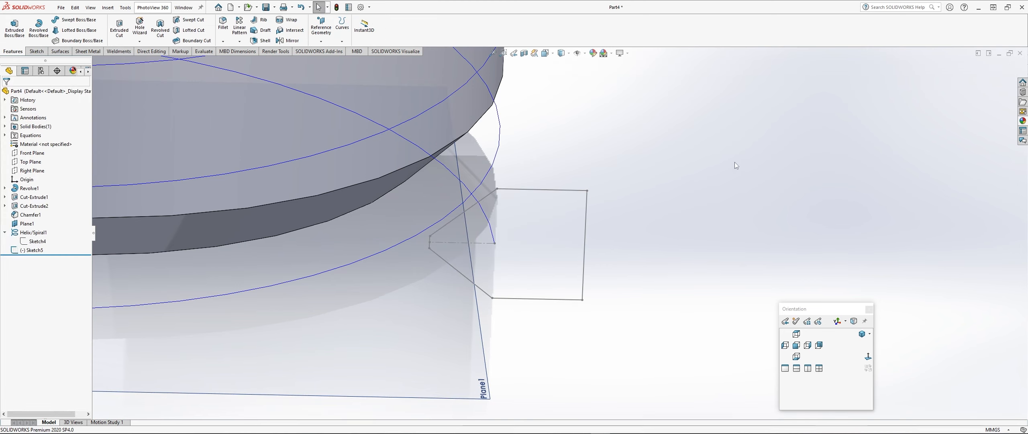
# - Cut the external thread with a swept cut, using the extended trapezoid sketch as profile and the helix as path
pyautogui.moveTo(748, 168); pyautogui.dragTo(800, 185, button='middle')
pyautogui.scroll(1, 799, 184)
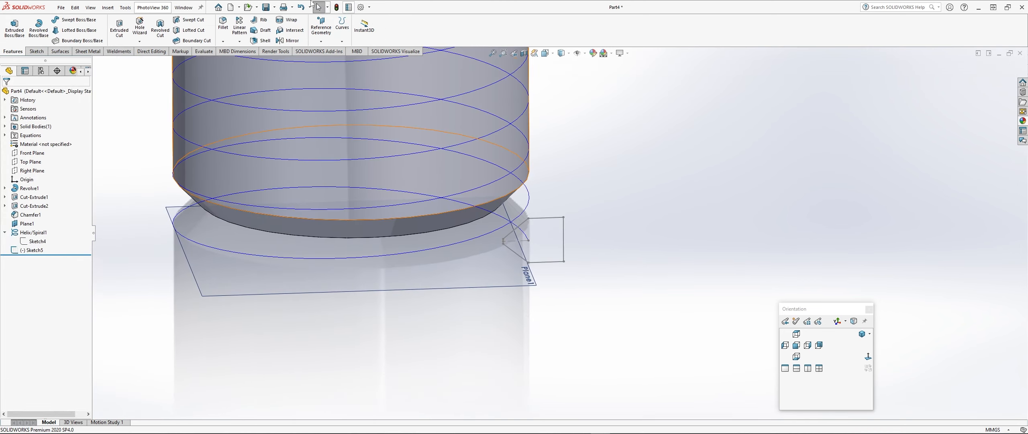
pyautogui.click(184, 23)
pyautogui.scroll(1, 253, 189)
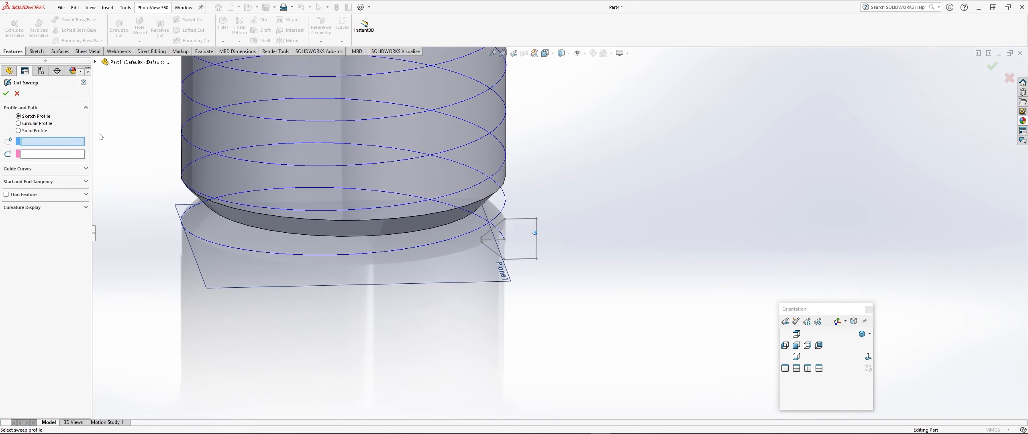
pyautogui.click(502, 223)
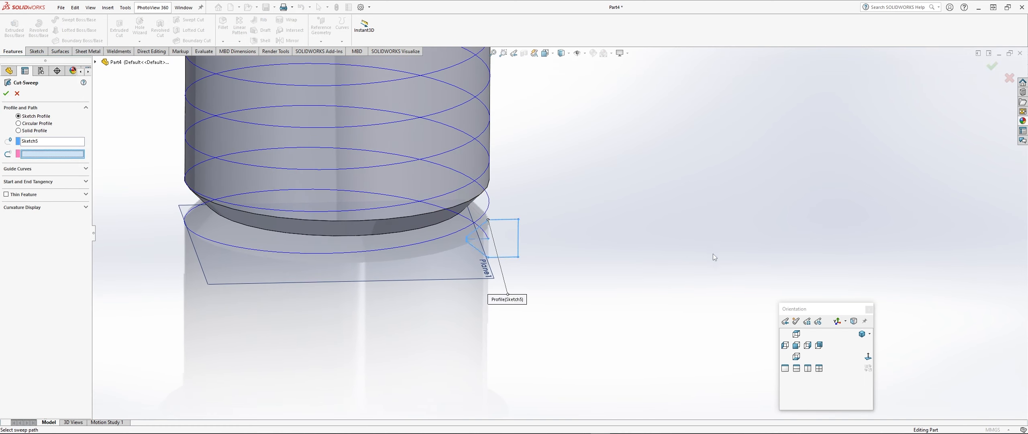
pyautogui.click(445, 235)
pyautogui.scroll(3, 525, 235)
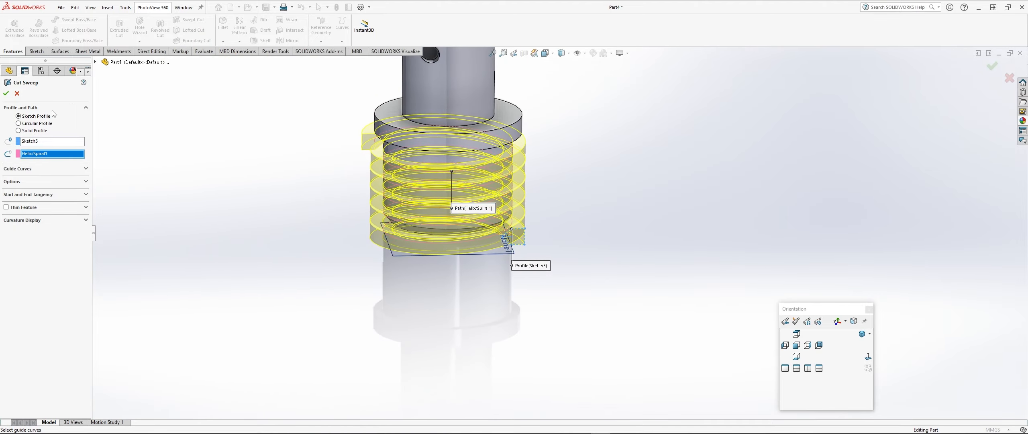
pyautogui.click(6, 95)
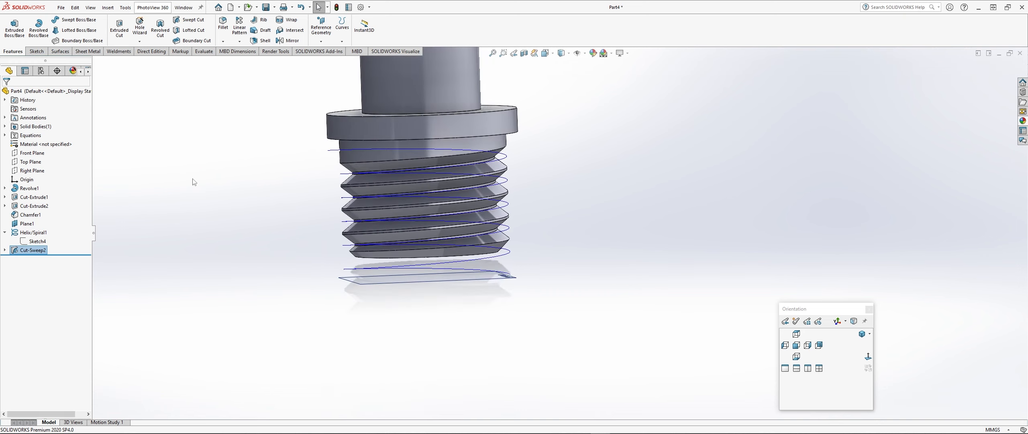
# - Hide the helix curve and the offset reference plane Plane1
pyautogui.click(34, 232)
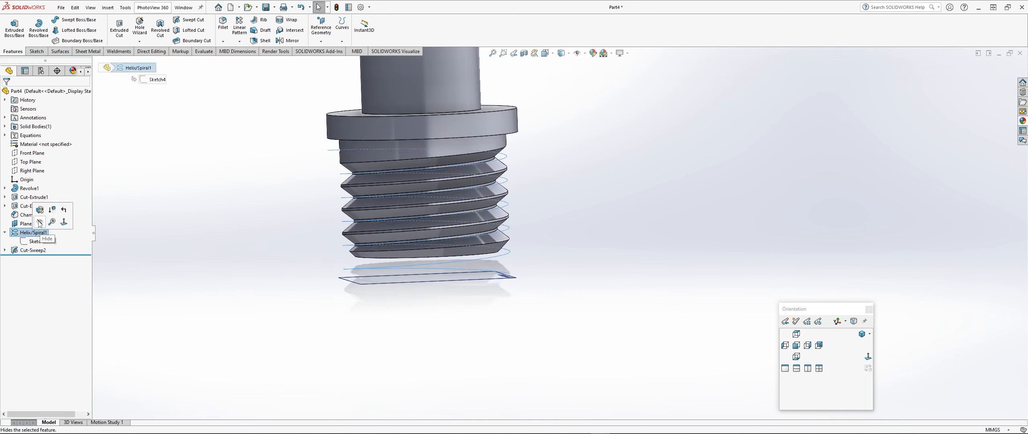
pyautogui.click(39, 222)
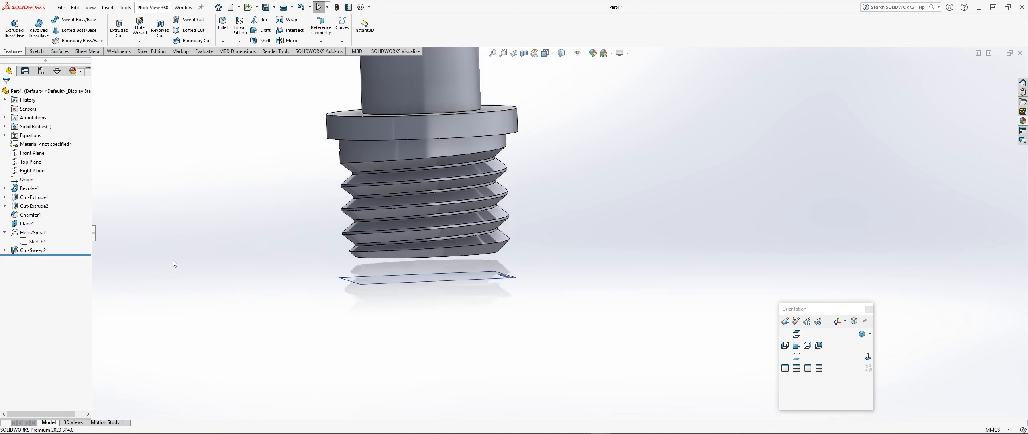
pyautogui.click(27, 223)
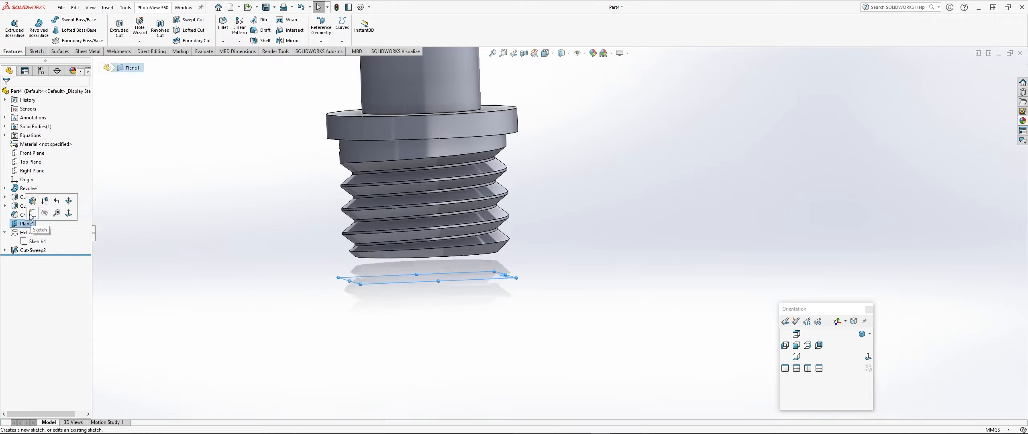
pyautogui.click(44, 214)
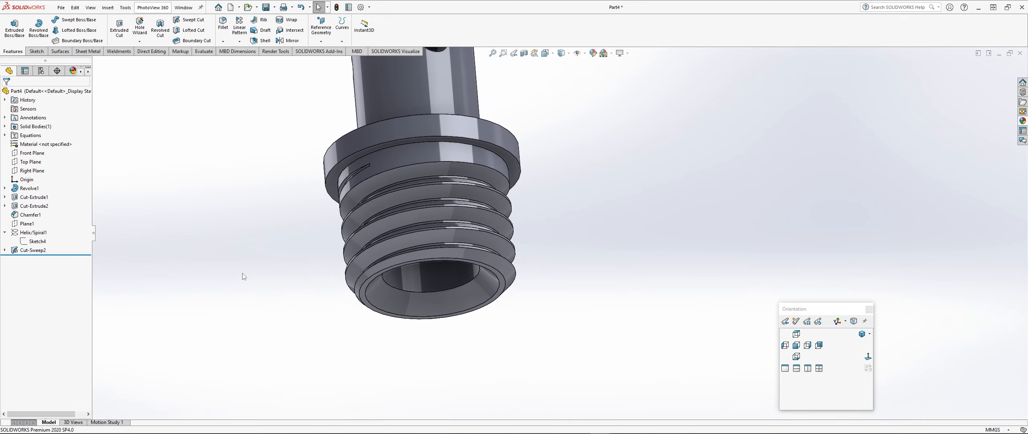
# - Check the Thread #2 data in the drawing, start a sketch on the Top Plane and convert the bore's inner circular edge into it
pyautogui.moveTo(0, 126); pyautogui.dragTo(728, 15)
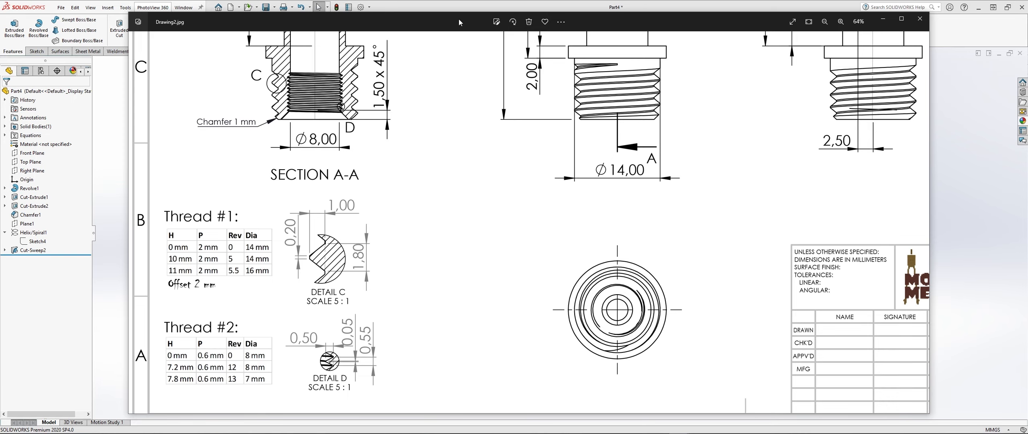
pyautogui.moveTo(458, 20); pyautogui.dragTo(0, 50)
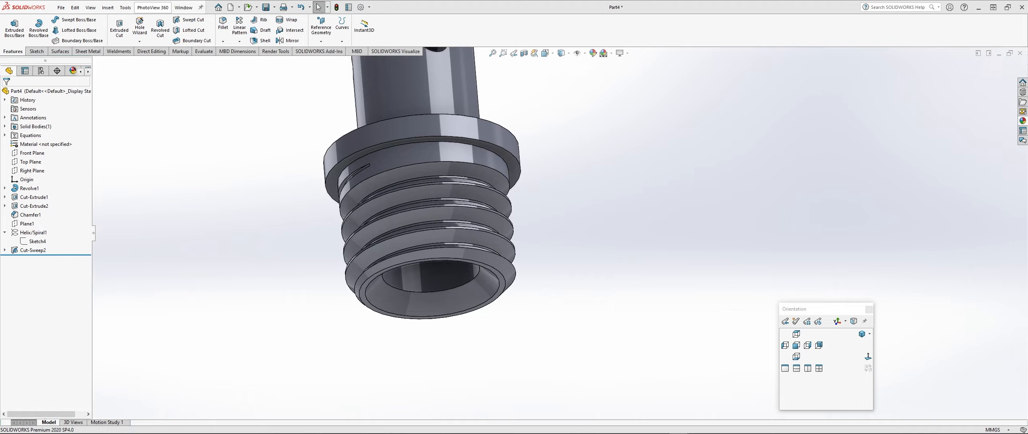
pyautogui.click(36, 162)
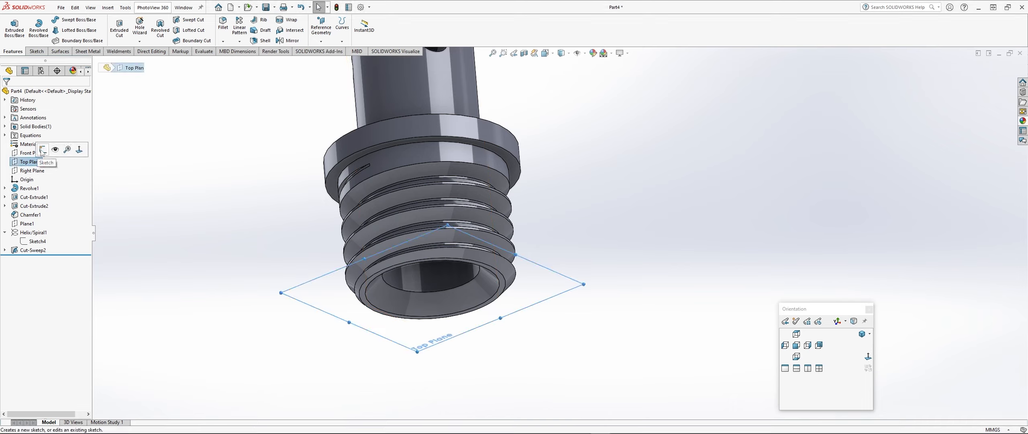
pyautogui.click(52, 148)
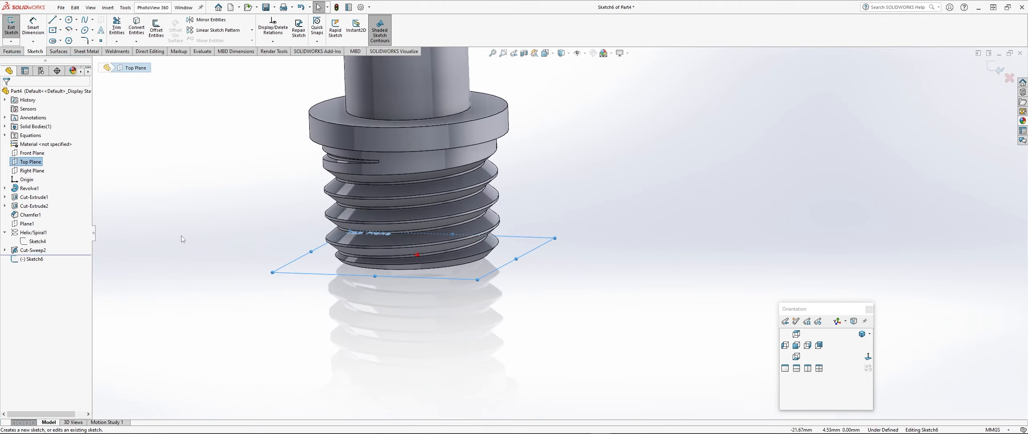
pyautogui.moveTo(182, 236)
pyautogui.mouseDown(button='middle')
pyautogui.moveTo(204, 248)
pyautogui.moveTo(190, 239)
pyautogui.mouseUp(button='middle')
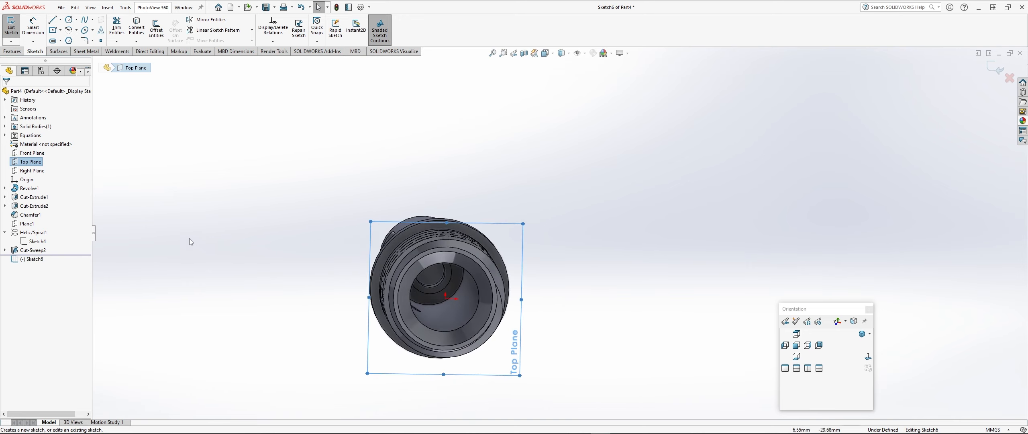
pyautogui.click(137, 28)
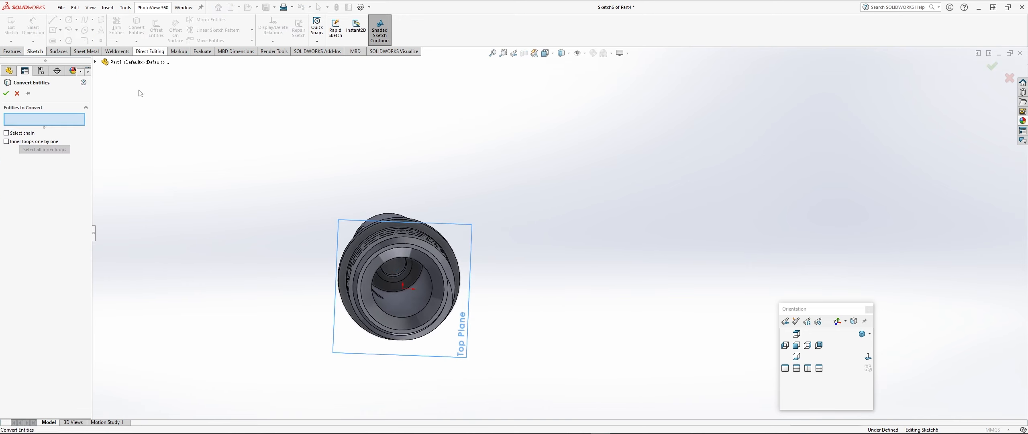
pyautogui.click(379, 272)
pyautogui.click(6, 93)
pyautogui.moveTo(102, 168); pyautogui.dragTo(220, 105, button='middle')
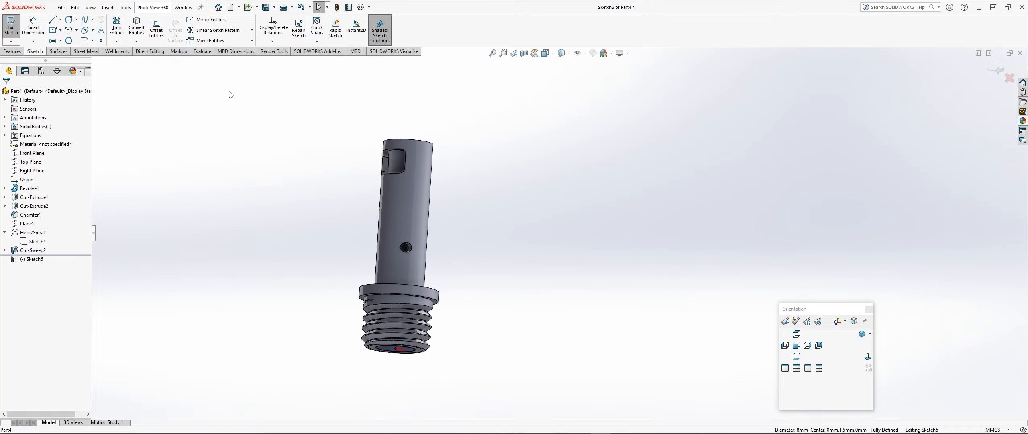
# - Start a helix on the converted bore circle and turn off its reversed direction so it runs up into the part
pyautogui.click(12, 51)
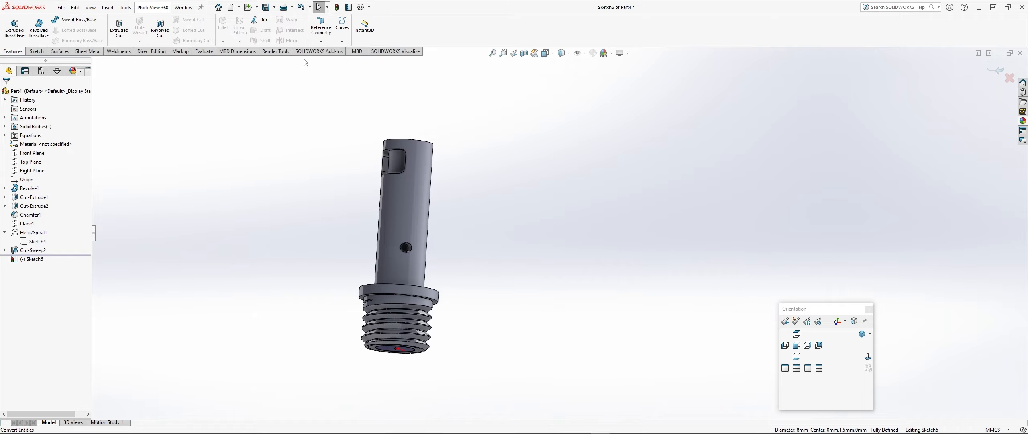
pyautogui.click(342, 24)
pyautogui.click(352, 63)
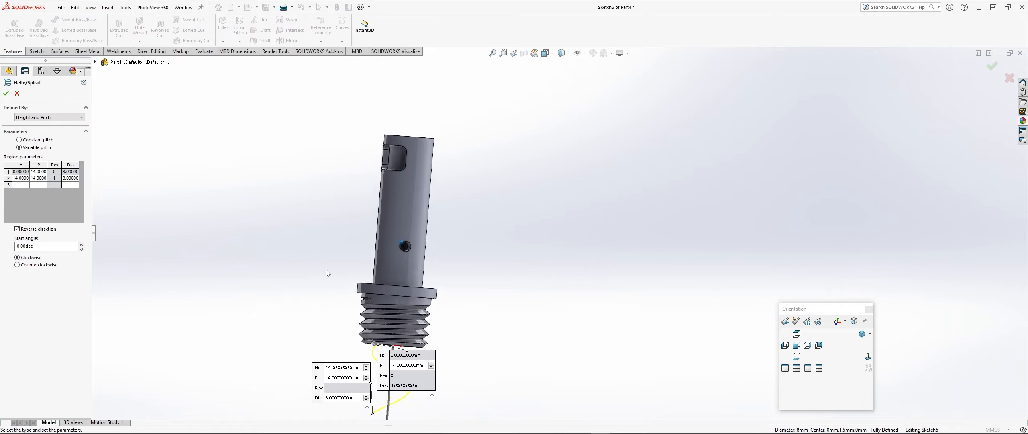
pyautogui.moveTo(326, 270); pyautogui.dragTo(314, 282, button='middle')
pyautogui.scroll(-1, 314, 282)
pyautogui.moveTo(257, 264); pyautogui.dragTo(245, 261, button='middle')
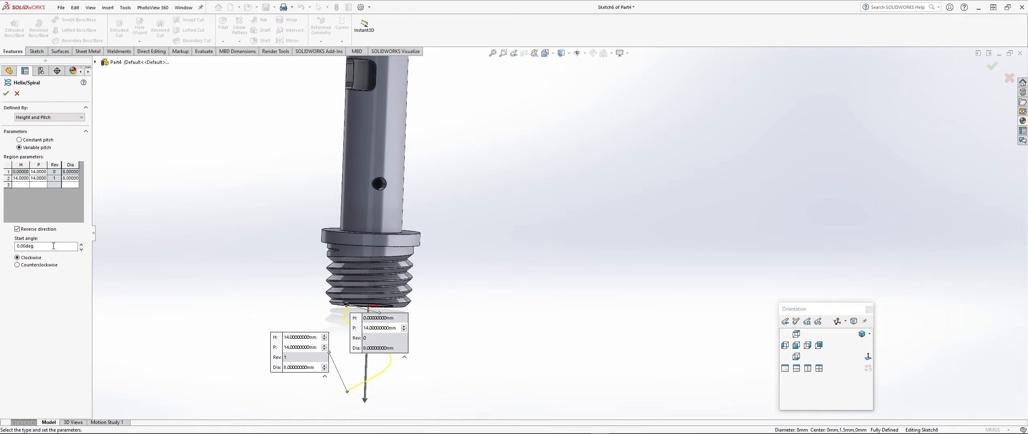
pyautogui.click(17, 229)
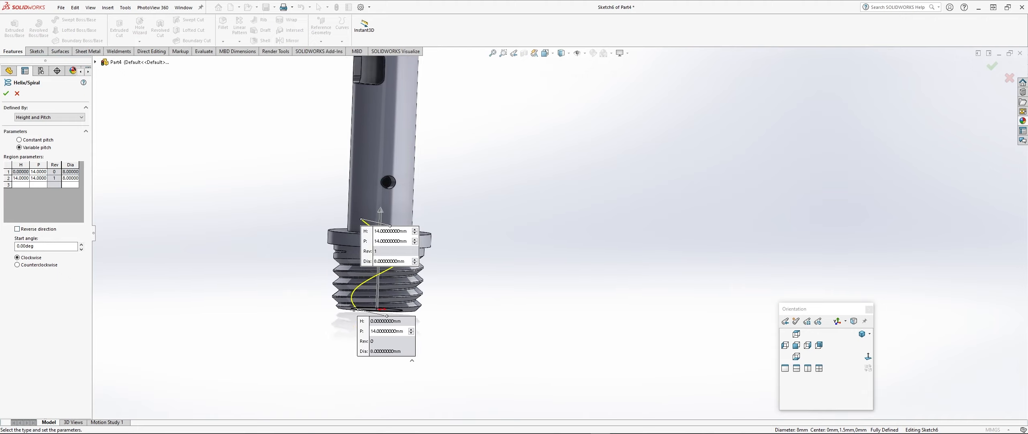
# - Set the pitch in the helix's first region to 0.6 mm and open the second region's height for editing
pyautogui.click(39, 171)
pyautogui.write('.')
pyautogui.press('Return')
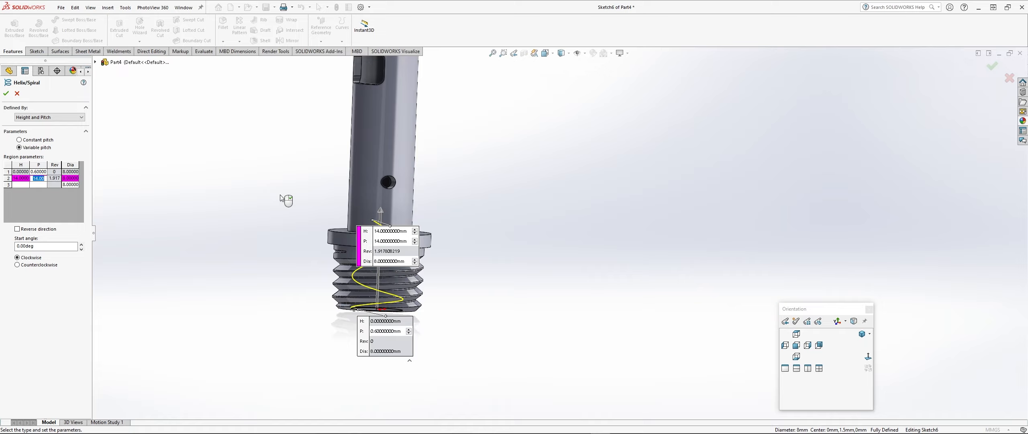
pyautogui.hotkey('shift', 'Tab')
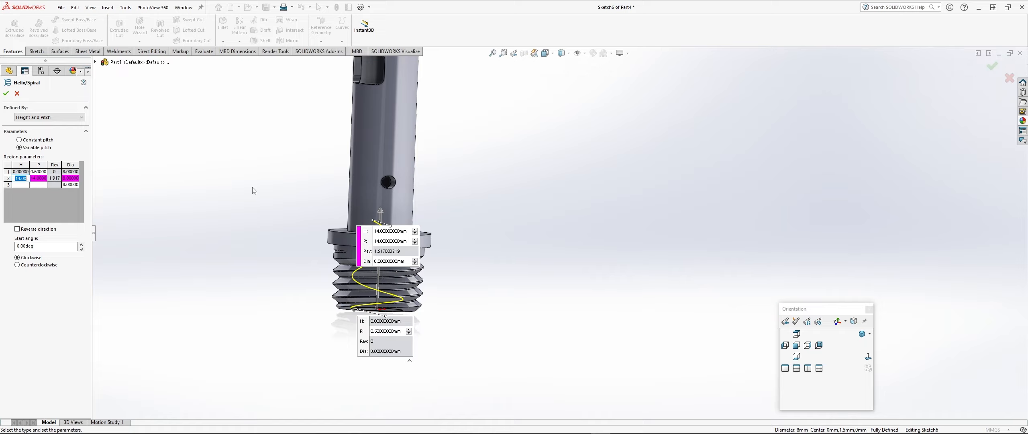
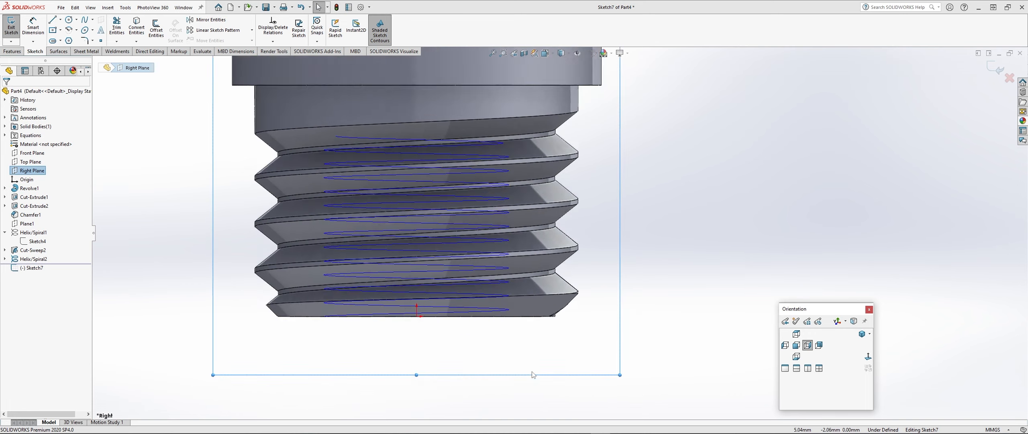
# - Sketch the upper half of a trapezoid, about 0.6 mm wide, with three connected lines just below the threaded end
pyautogui.click(52, 19)
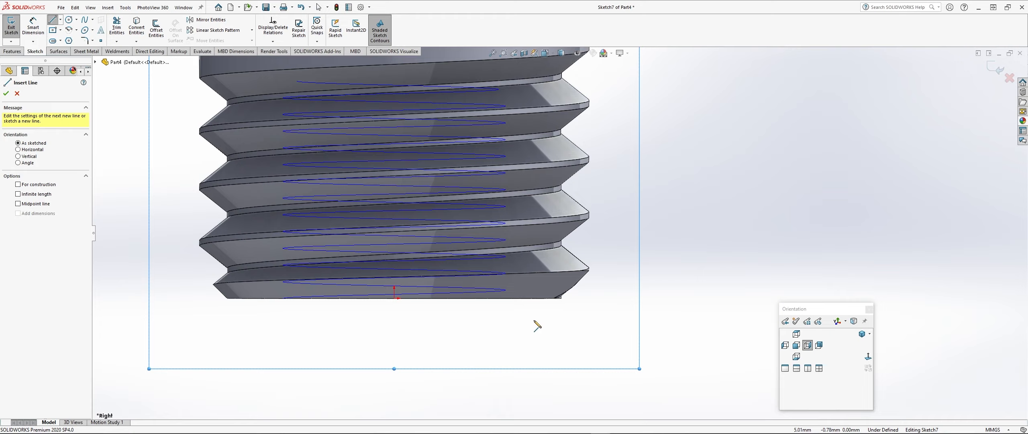
pyautogui.click(501, 325)
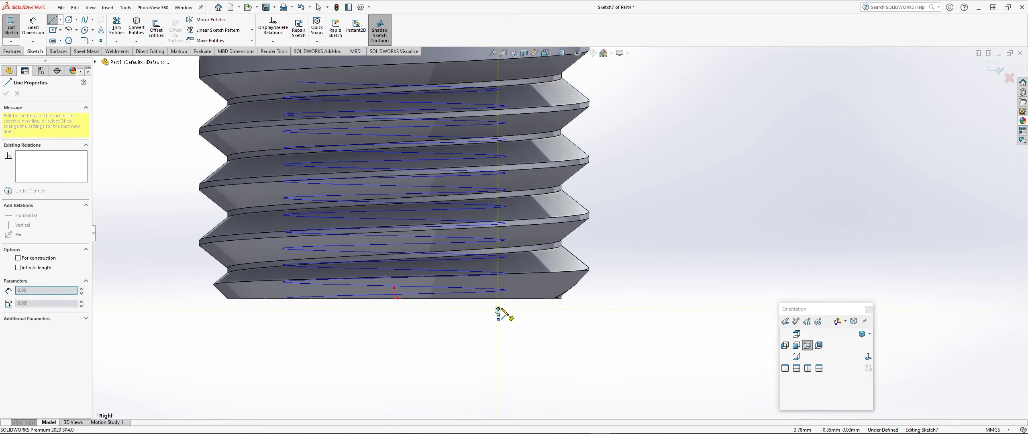
pyautogui.scroll(-4, 519, 317)
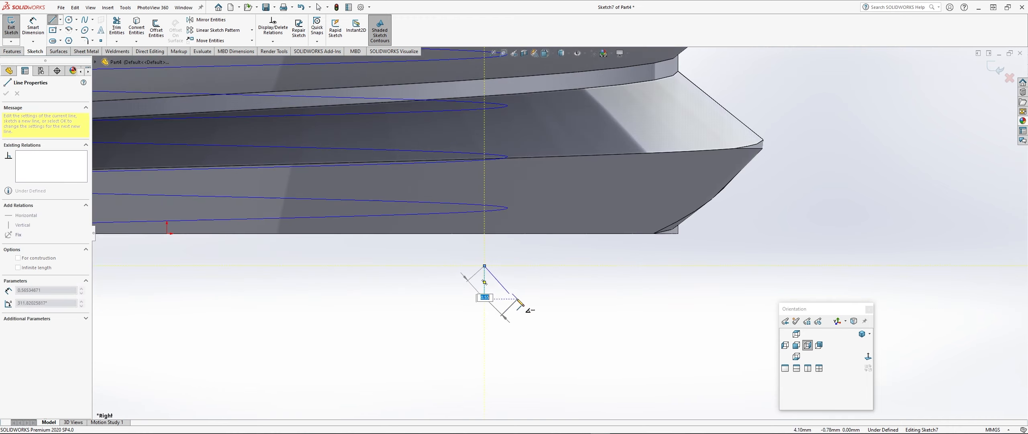
pyautogui.click(535, 287)
pyautogui.click(535, 299)
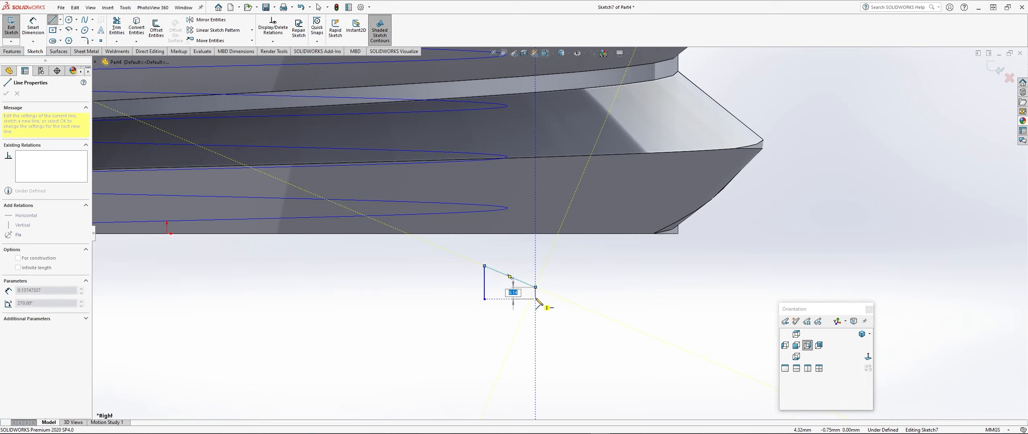
pyautogui.press('Escape')
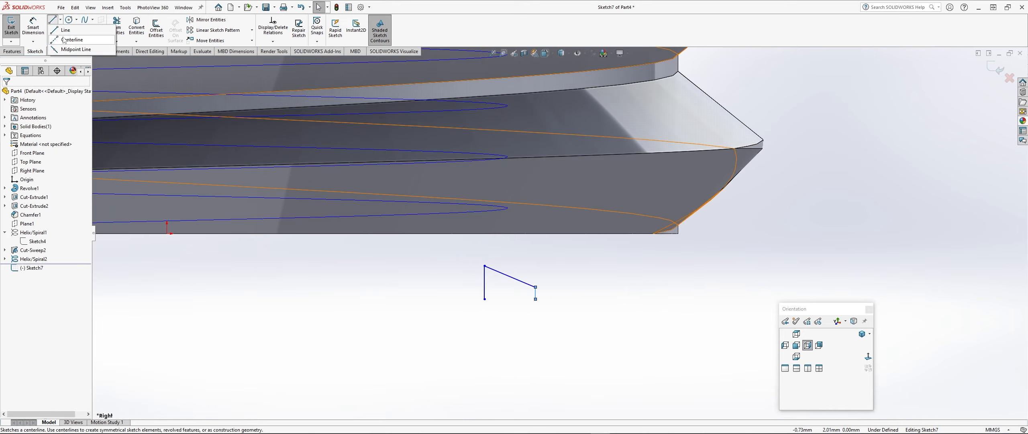
# - Draw a horizontal centerline along the open side of the half profile and mirror the lines into a trapezoid about 0.78 mm tall
pyautogui.click(52, 20)
pyautogui.click(535, 299)
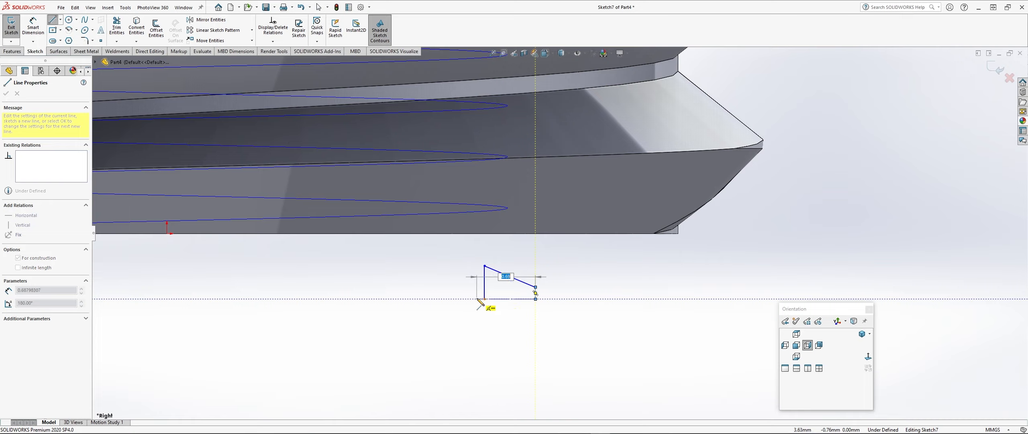
pyautogui.click(485, 299)
pyautogui.press('Escape')
pyautogui.moveTo(448, 259); pyautogui.dragTo(568, 340)
pyautogui.click(197, 23)
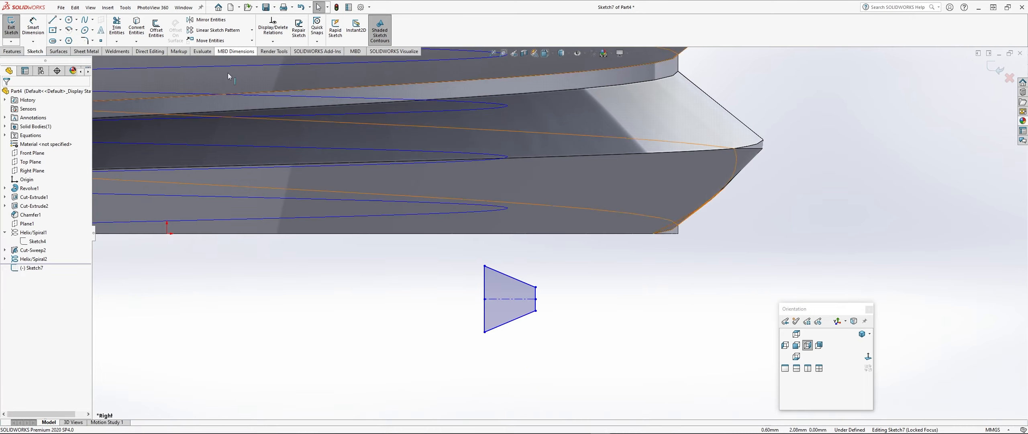
# - Dimension the trapezoid's long vertical side to 0.55 mm
pyautogui.click(28, 34)
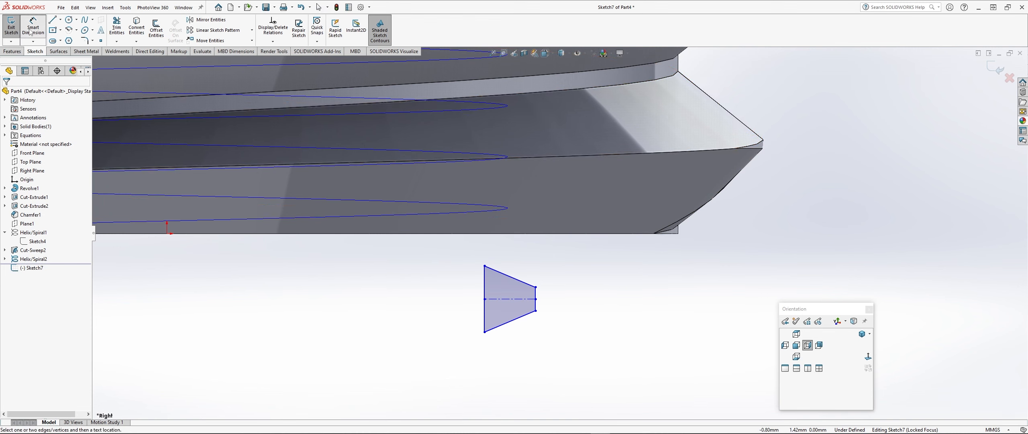
pyautogui.click(484, 289)
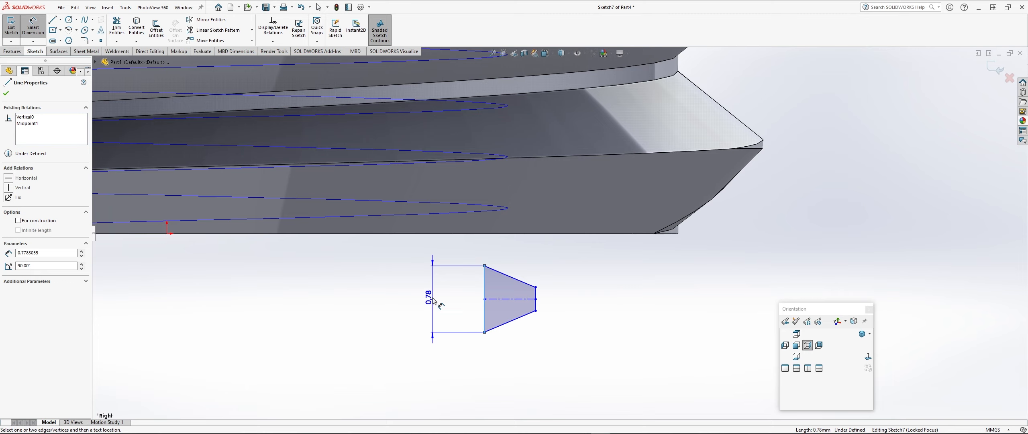
pyautogui.click(433, 299)
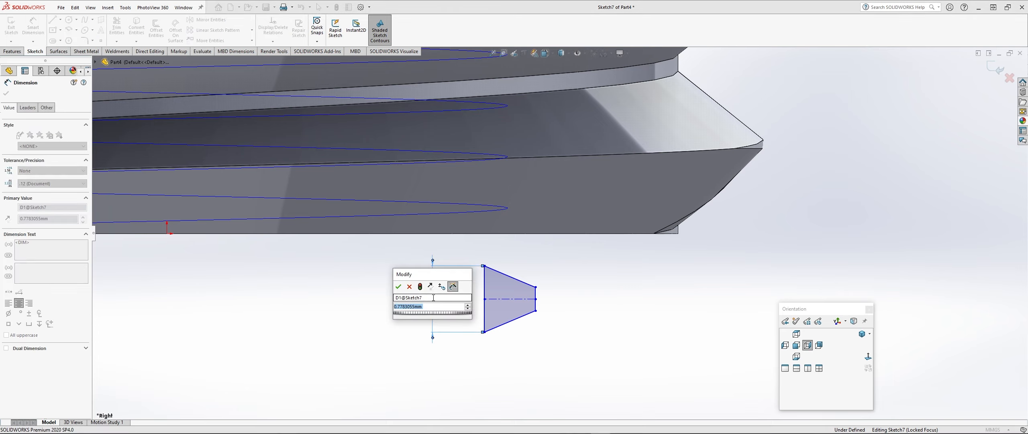
pyautogui.write('.')
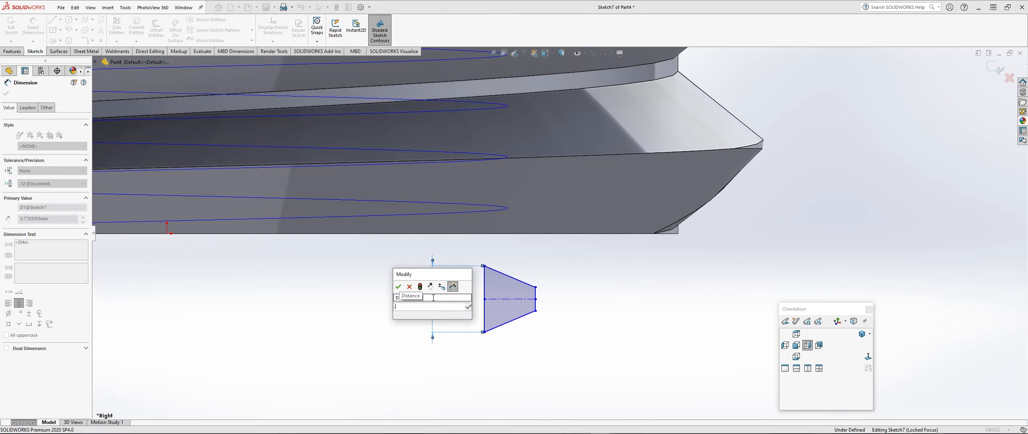
pyautogui.write('55')
pyautogui.press('Return')
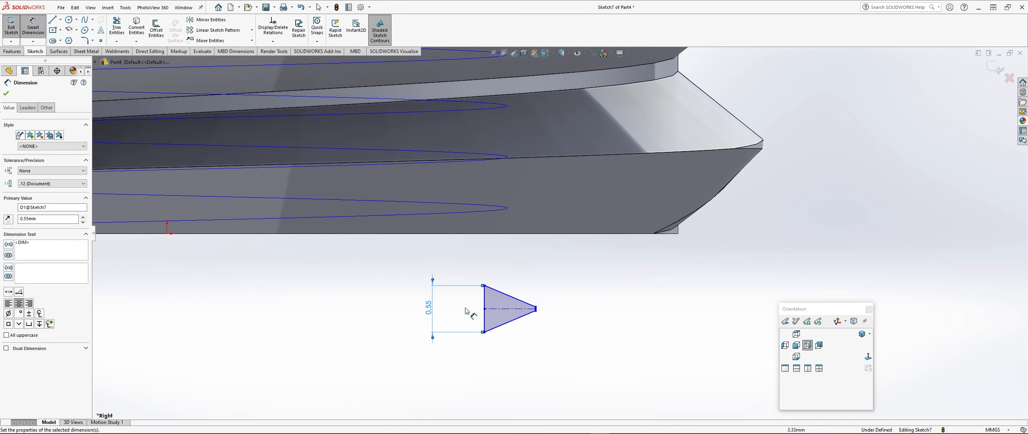
# - Dimension the trapezoid's short vertical side to 0.05 mm
pyautogui.scroll(-5, 550, 283)
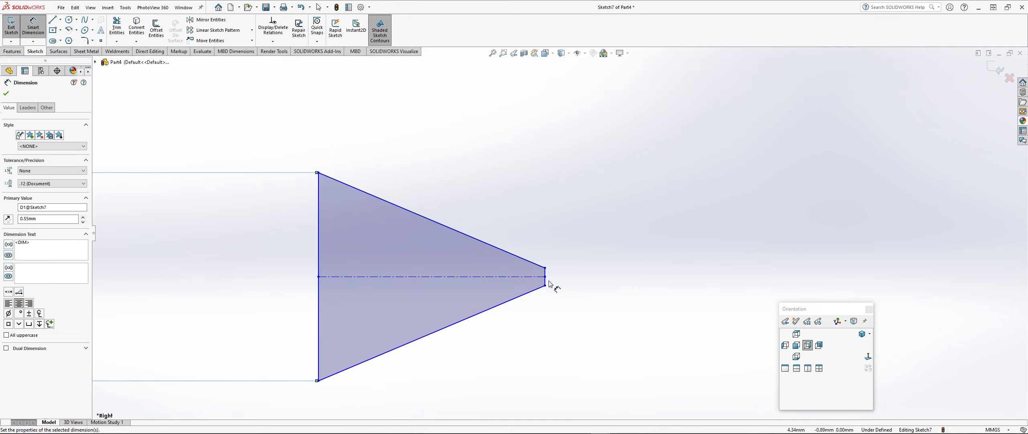
pyautogui.click(545, 276)
pyautogui.click(599, 268)
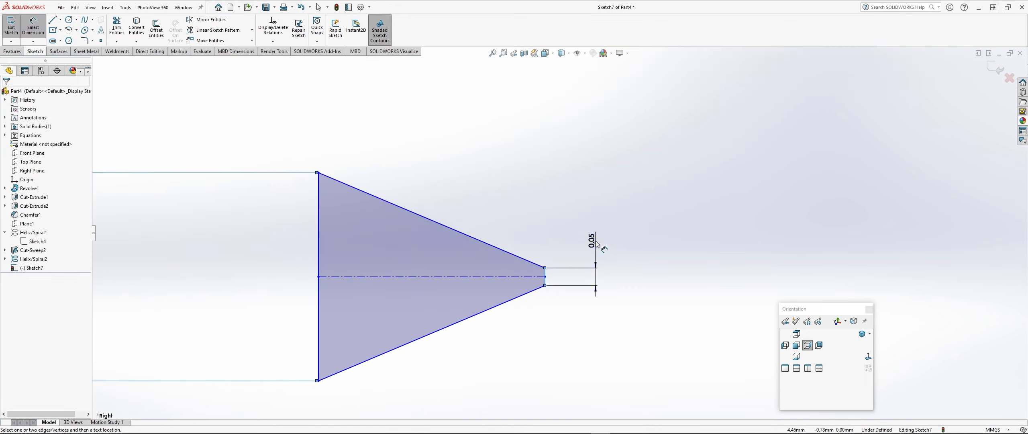
pyautogui.write('.')
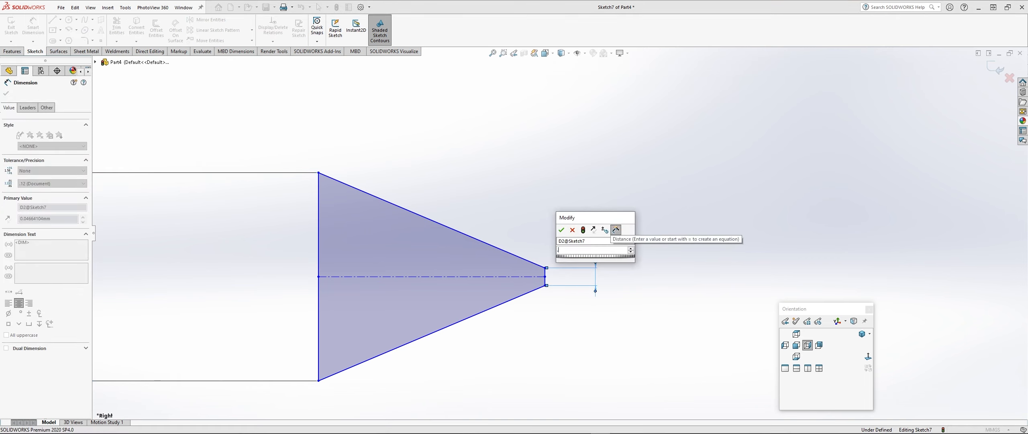
pyautogui.write('05')
pyautogui.press('Return')
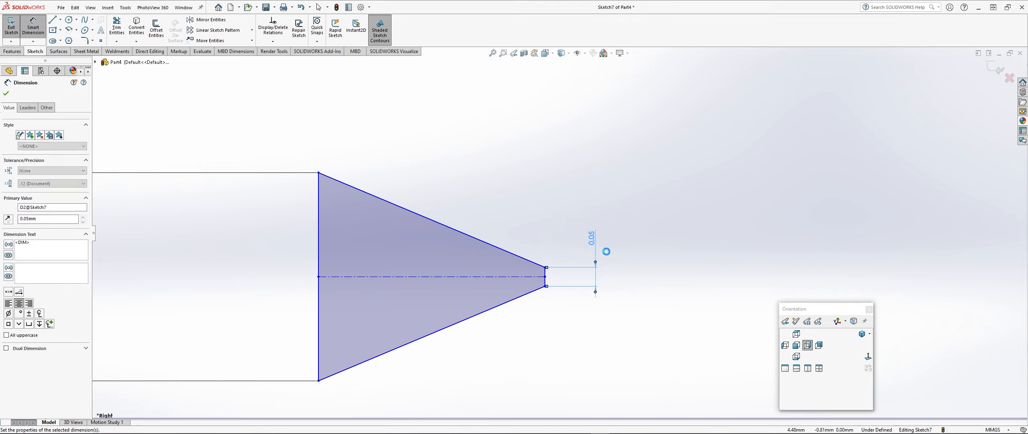
# - Dimension the trapezoid's horizontal centerline to 0.5 mm and leave the dimension tool
pyautogui.scroll(3, 560, 237)
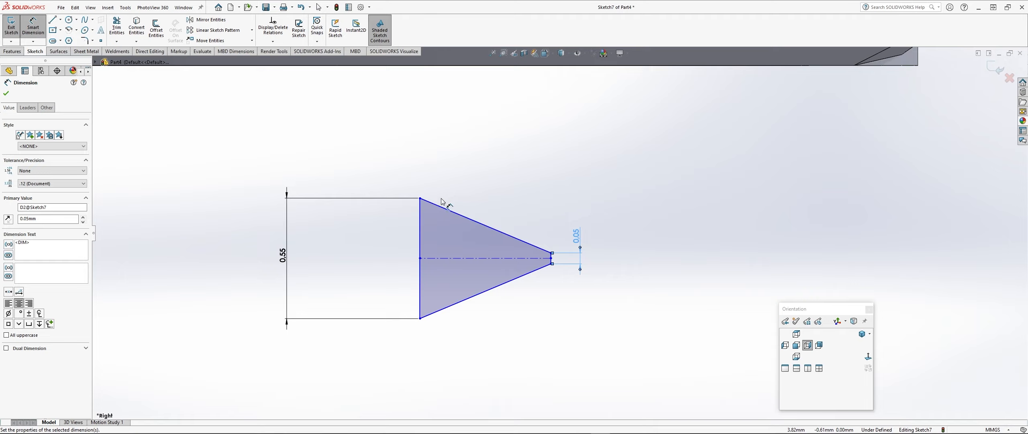
pyautogui.scroll(2, 441, 200)
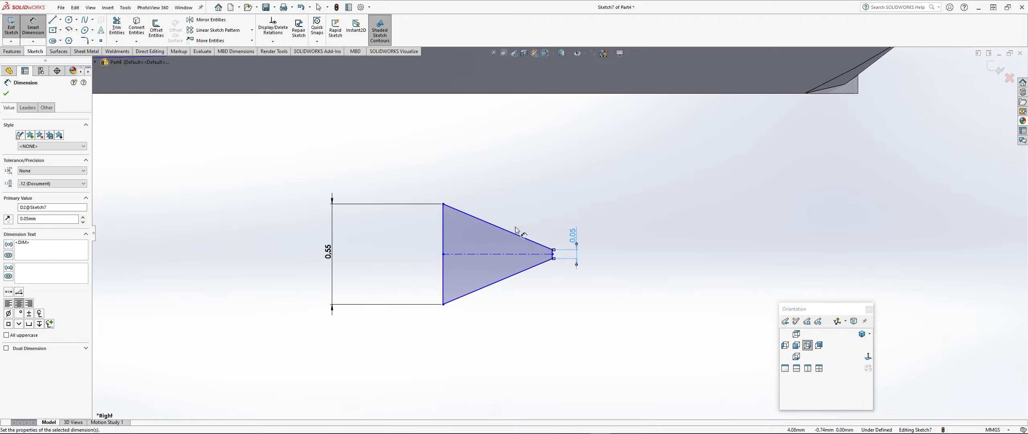
pyautogui.click(492, 256)
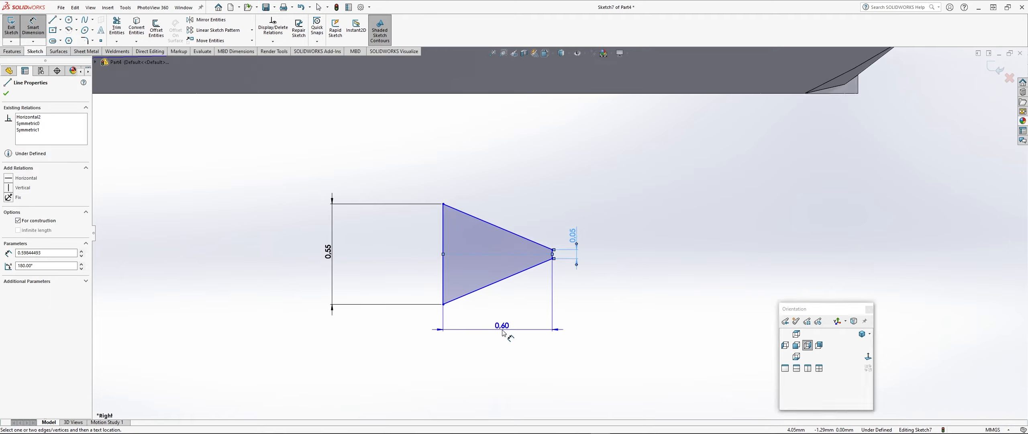
pyautogui.click(503, 329)
pyautogui.write('.5')
pyautogui.press('Return')
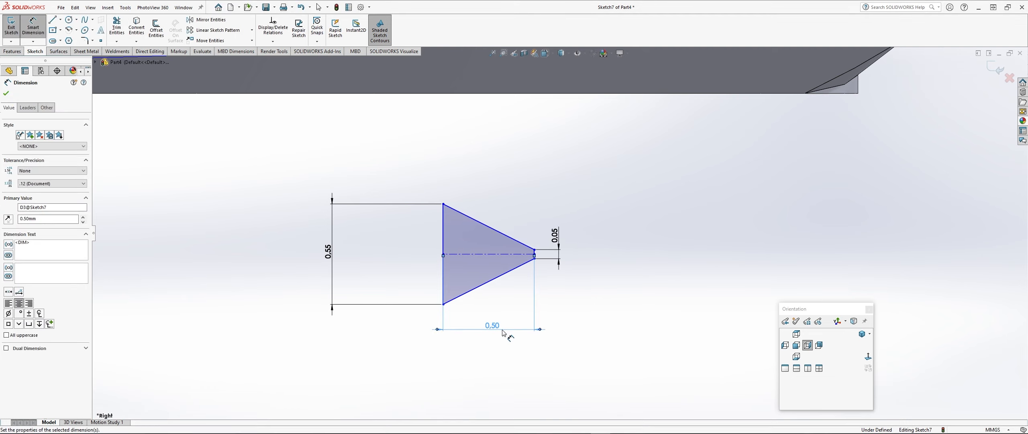
pyautogui.press('Escape')
# - Examine the trapezoid's position relative to the helix and the bore from several angles, and return to the Right view
pyautogui.scroll(3, 314, 339)
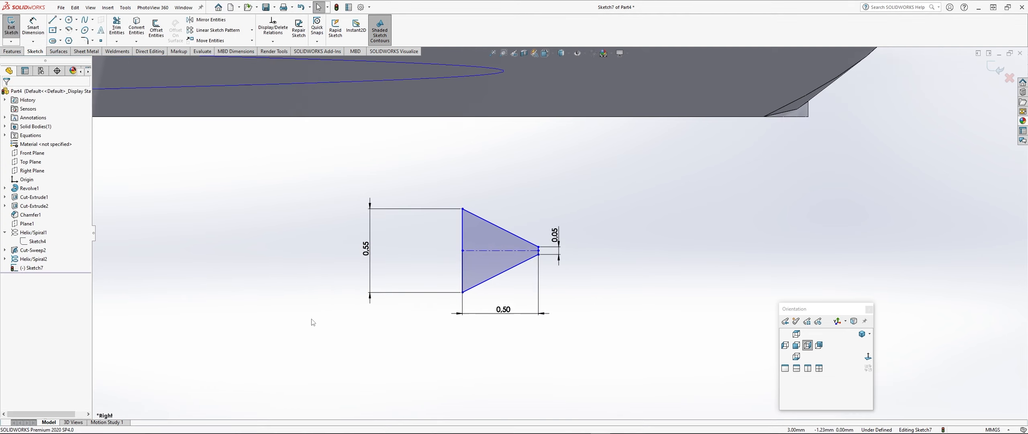
pyautogui.scroll(2, 393, 357)
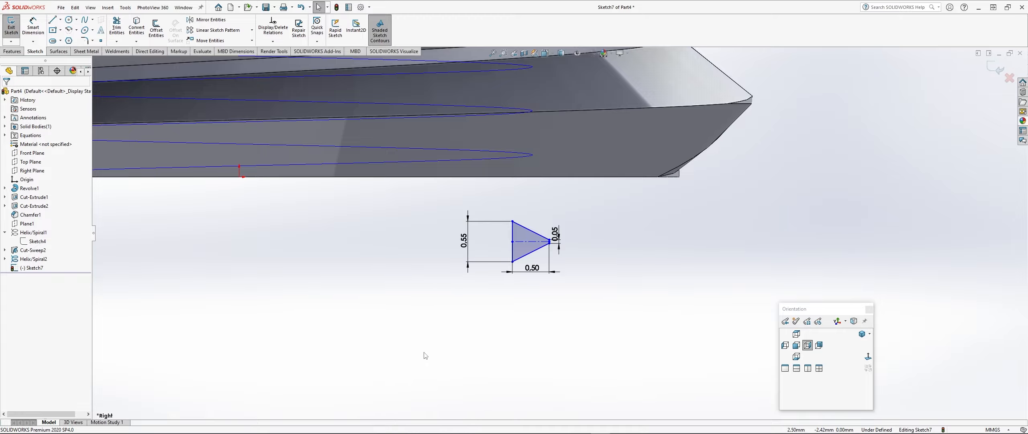
pyautogui.moveTo(426, 356)
pyautogui.mouseDown(button='middle')
pyautogui.moveTo(438, 344)
pyautogui.moveTo(496, 358)
pyautogui.mouseUp(button='middle')
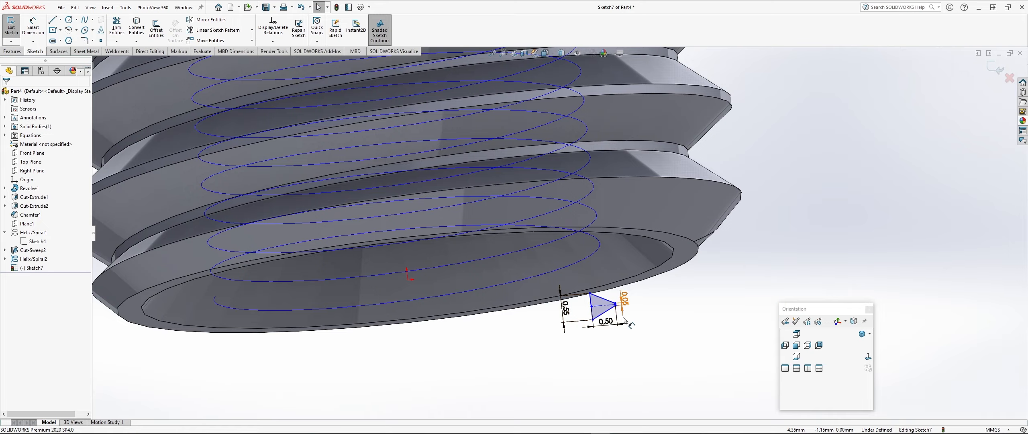
pyautogui.moveTo(630, 342); pyautogui.dragTo(665, 352, button='middle')
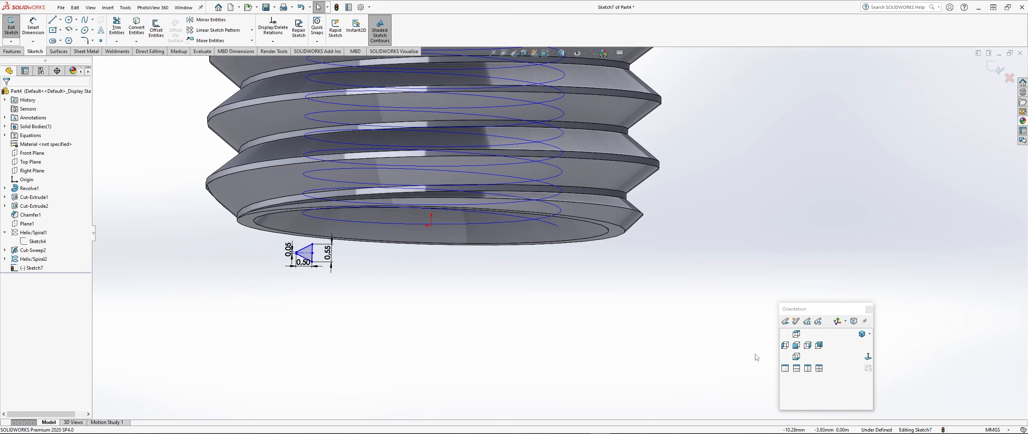
pyautogui.moveTo(590, 346); pyautogui.dragTo(775, 361, button='middle')
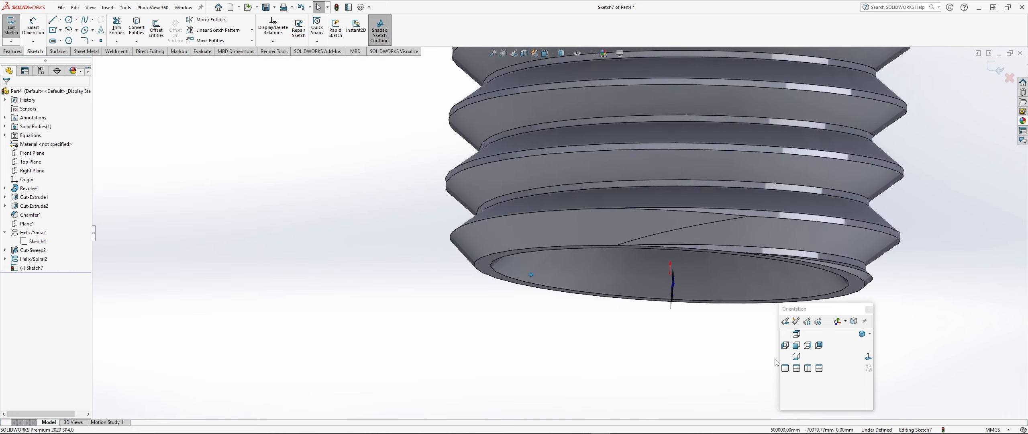
pyautogui.click(809, 346)
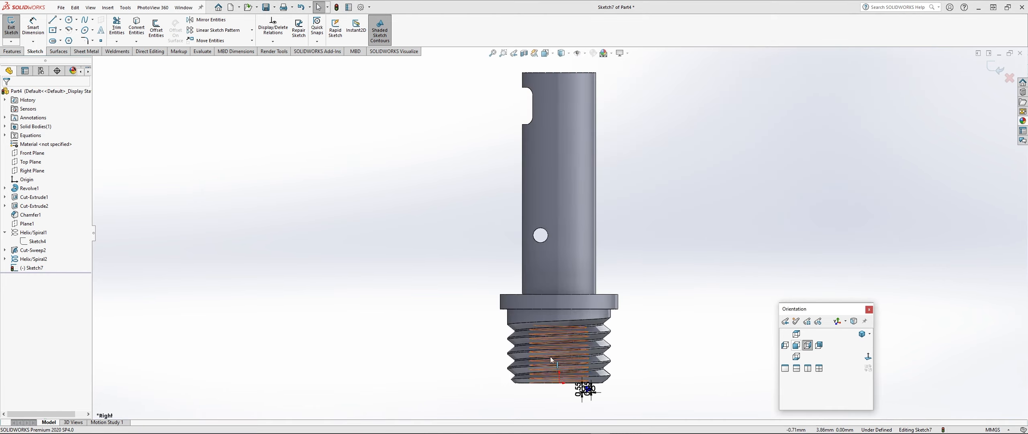
pyautogui.scroll(-5, 570, 349)
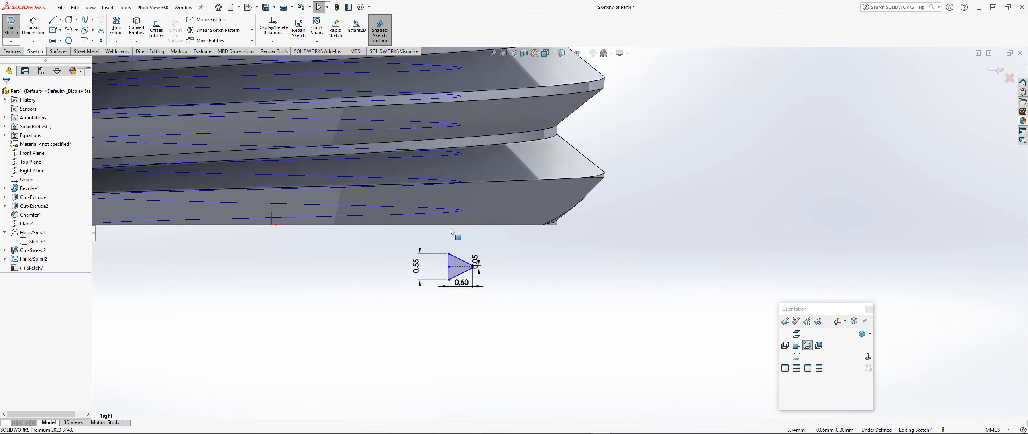
pyautogui.scroll(3, 586, 274)
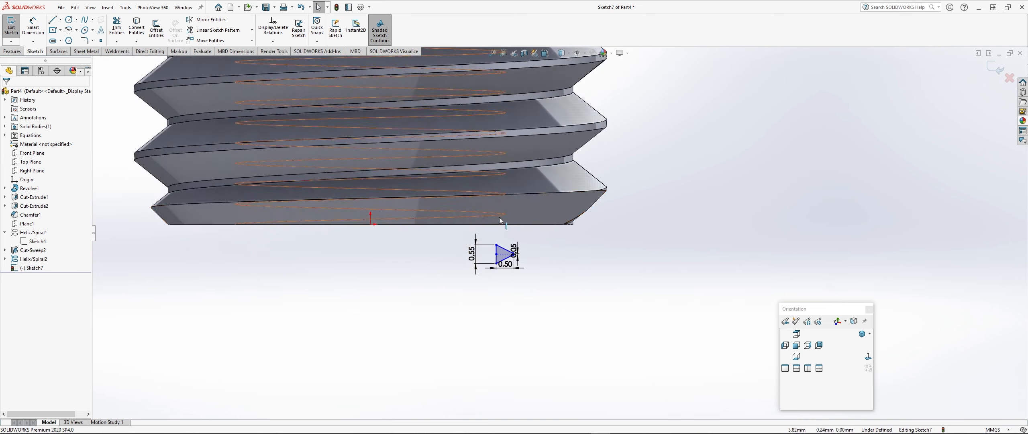
# - Add a pierce relation between the midpoint of the trapezoid's long side and the inner helix
pyautogui.scroll(-2, 523, 263)
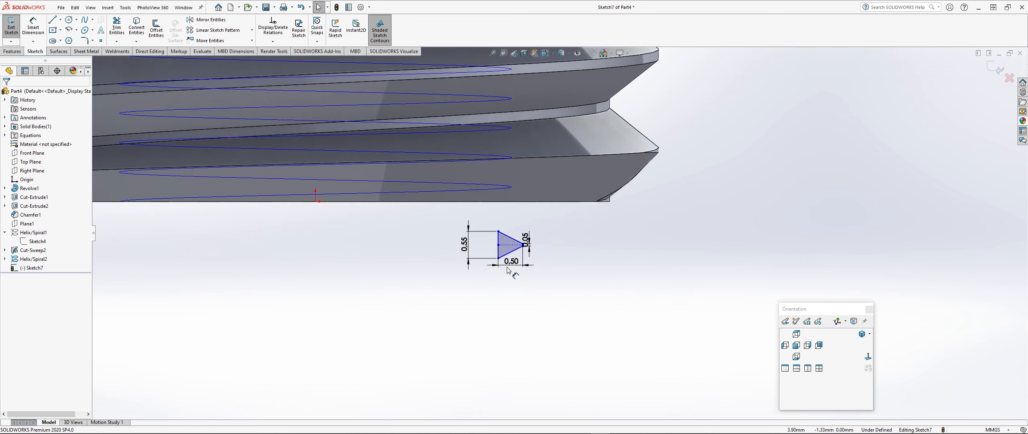
pyautogui.click(498, 245)
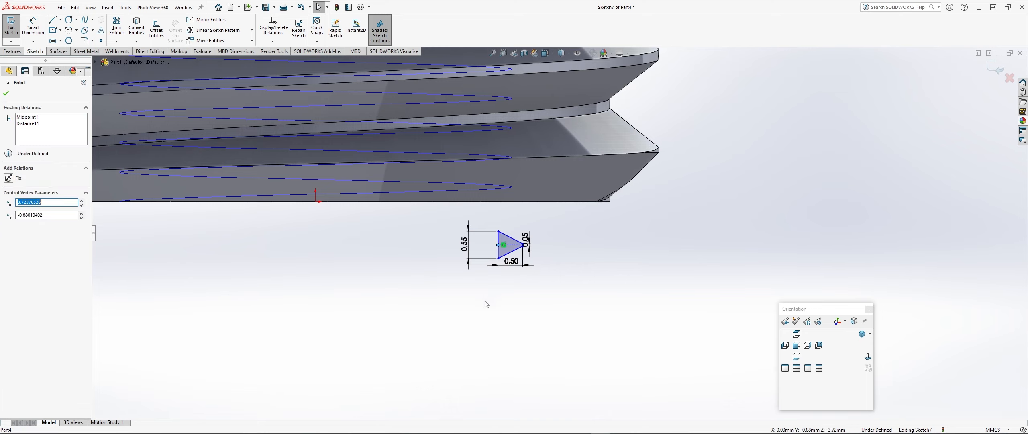
pyautogui.scroll(1, 487, 303)
pyautogui.keyDown('ctrl'); pyautogui.click(322, 204); pyautogui.keyUp('ctrl')
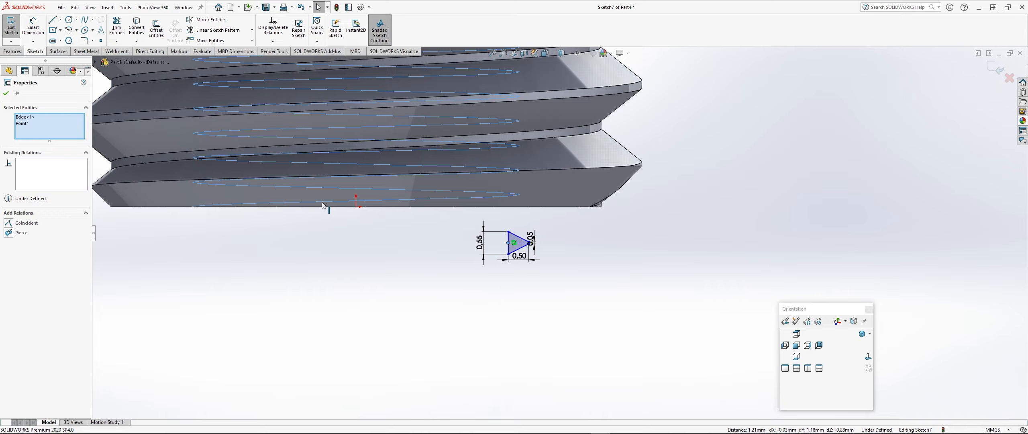
pyautogui.click(8, 233)
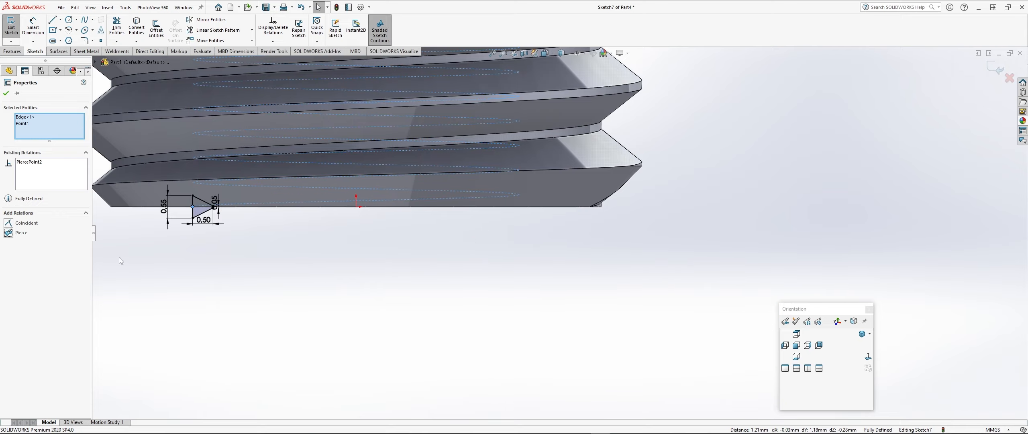
pyautogui.click(233, 301)
pyautogui.moveTo(281, 305); pyautogui.dragTo(326, 266, button='middle')
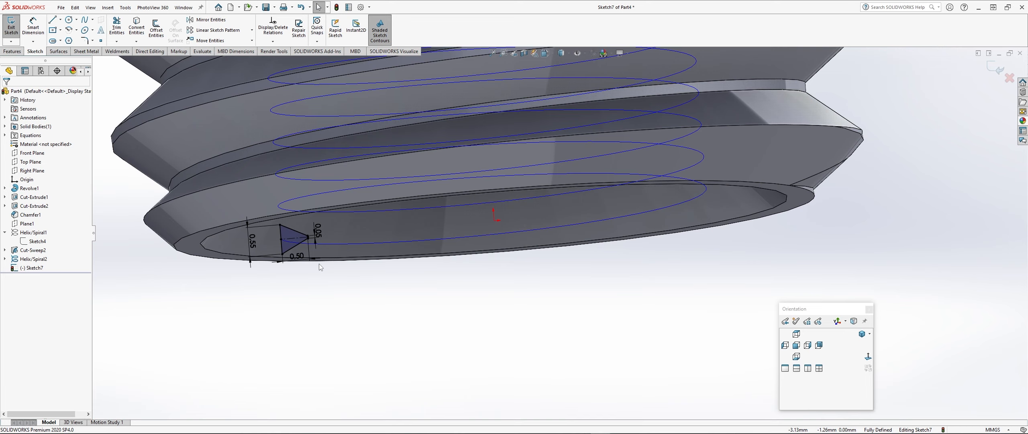
# - Rotate all the trapezoid's lines by 180 degrees about the midpoint of its long side
pyautogui.click(868, 356)
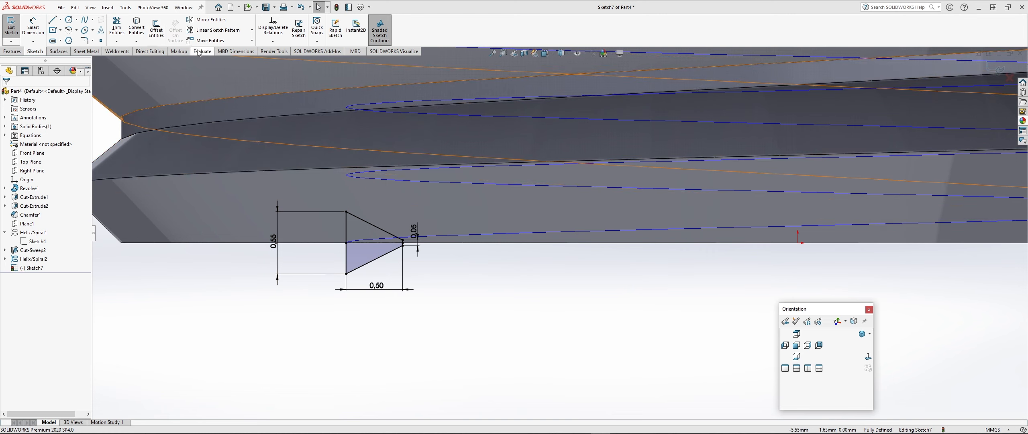
pyautogui.click(252, 41)
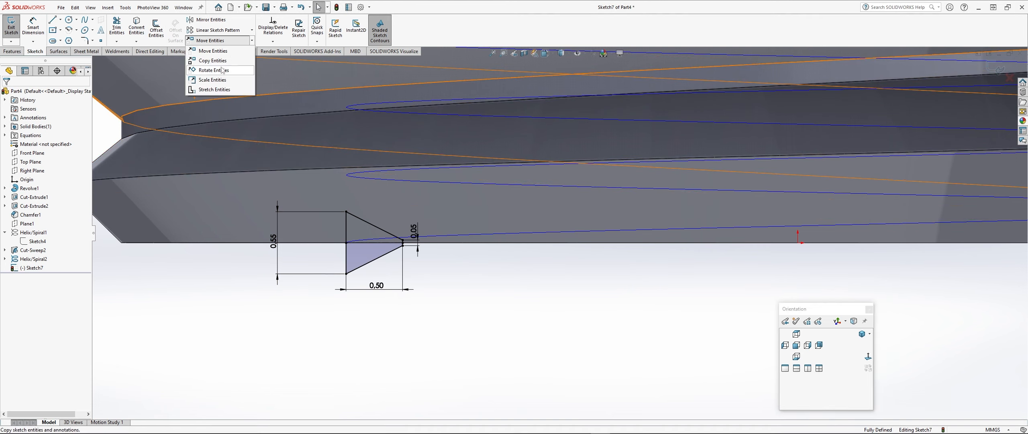
pyautogui.click(220, 70)
pyautogui.moveTo(269, 321)
pyautogui.mouseDown()
pyautogui.moveTo(473, 215)
pyautogui.moveTo(433, 188)
pyautogui.mouseUp()
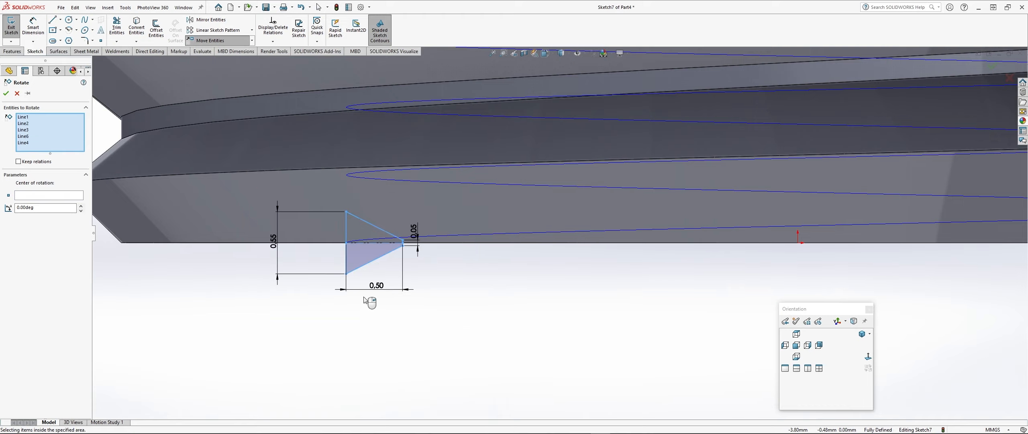
pyautogui.click(57, 199)
pyautogui.click(345, 242)
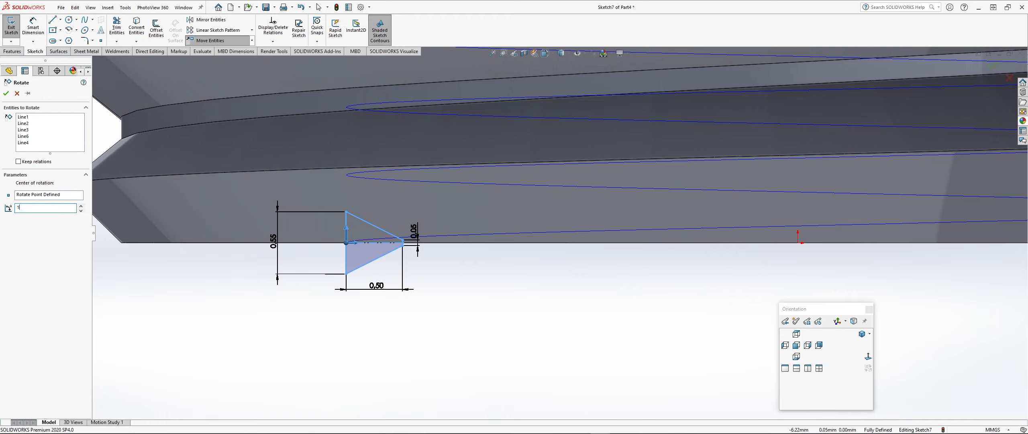
pyautogui.write('180')
pyautogui.press('Return')
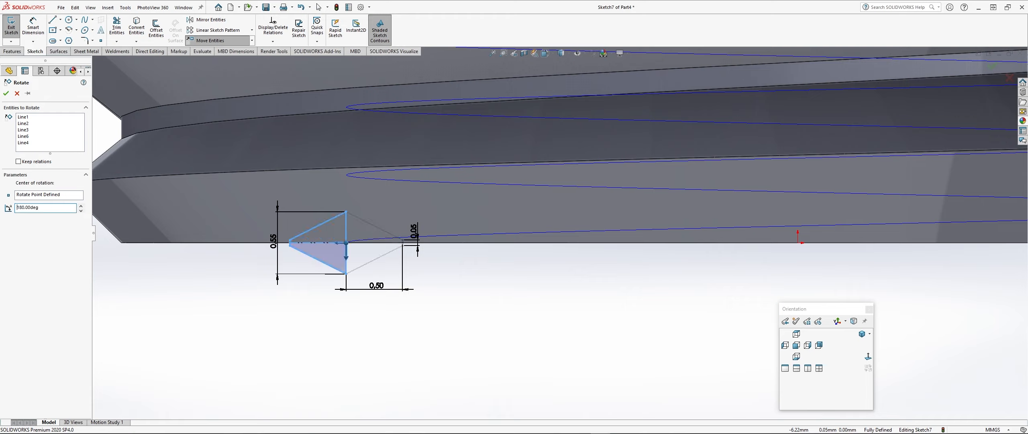
pyautogui.click(7, 94)
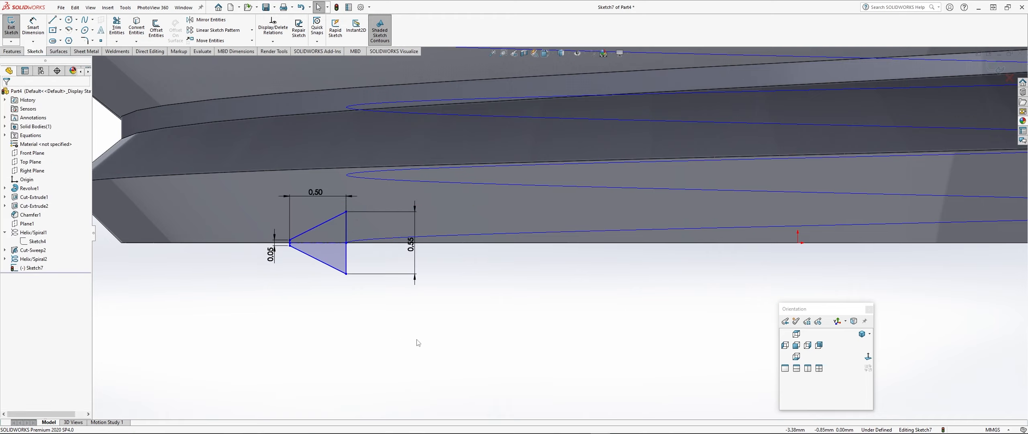
# - Exit the sketch and make a swept cut with the trapezoid as profile and the inner helix as path
pyautogui.scroll(5, 417, 321)
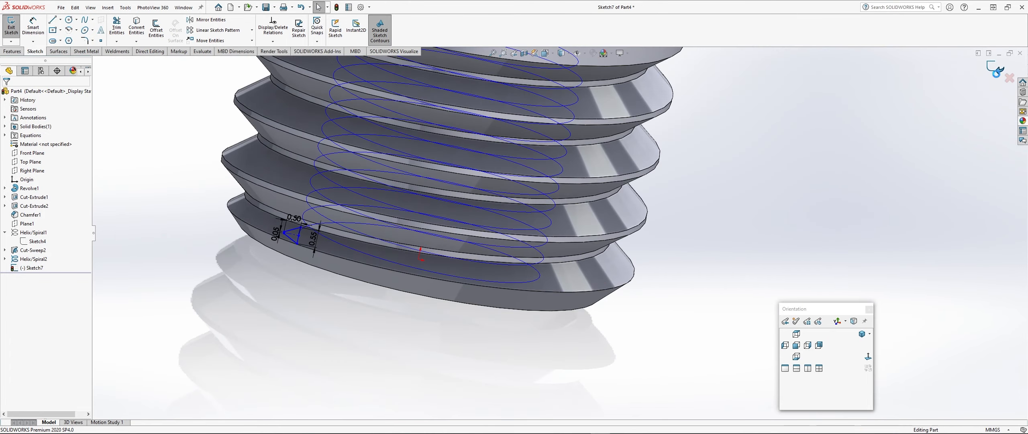
pyautogui.click(995, 68)
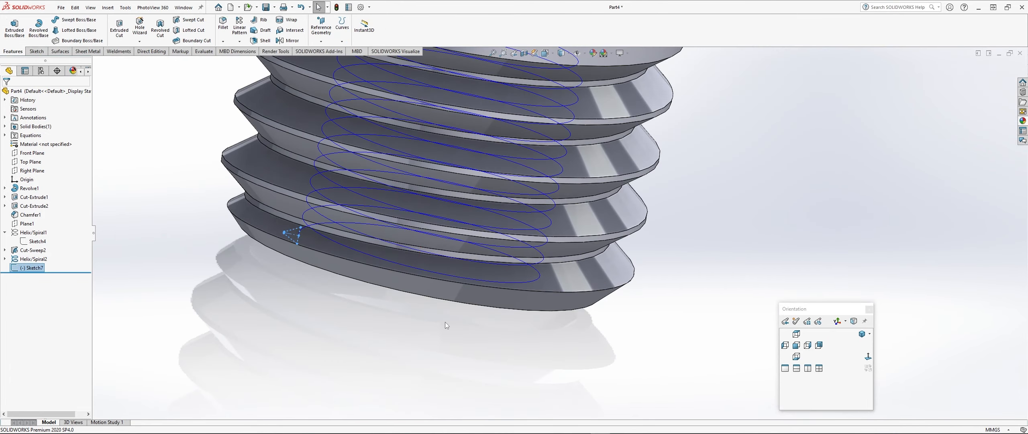
pyautogui.click(260, 363)
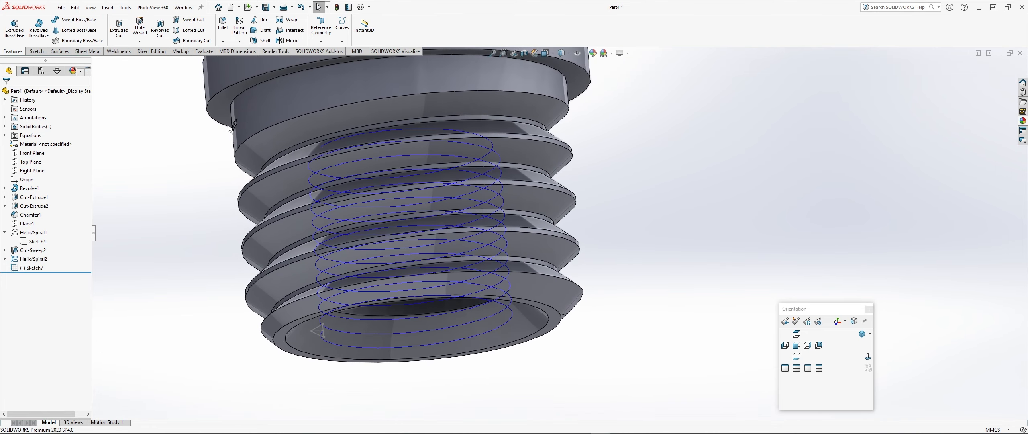
pyautogui.click(179, 21)
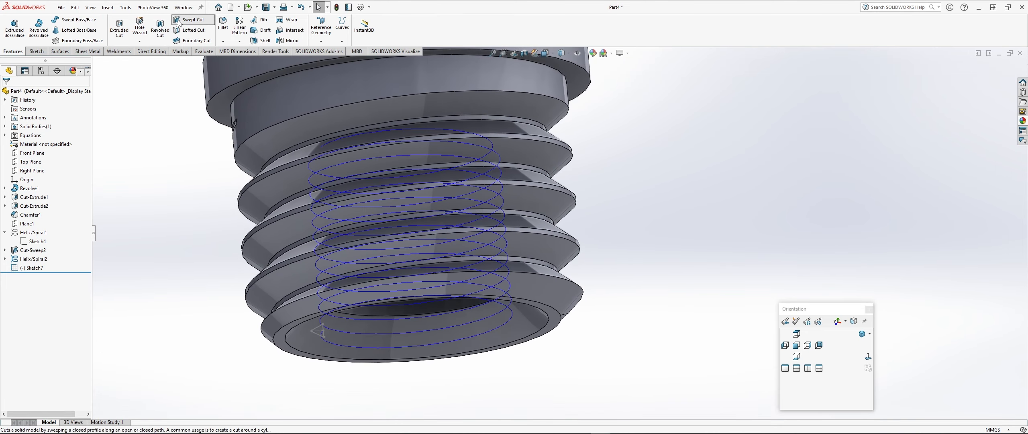
pyautogui.click(313, 336)
pyautogui.click(349, 346)
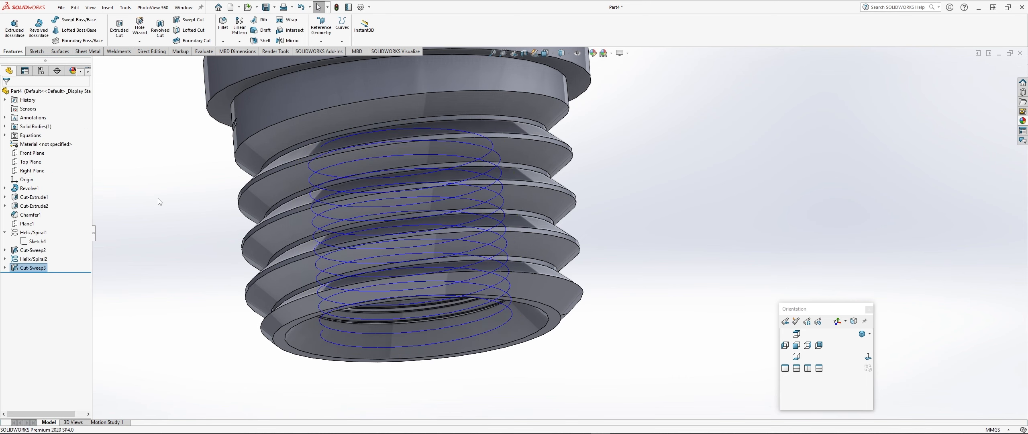
# - Highlight the internal thread cut to check it, and hide the inner helix curve
pyautogui.click(162, 232)
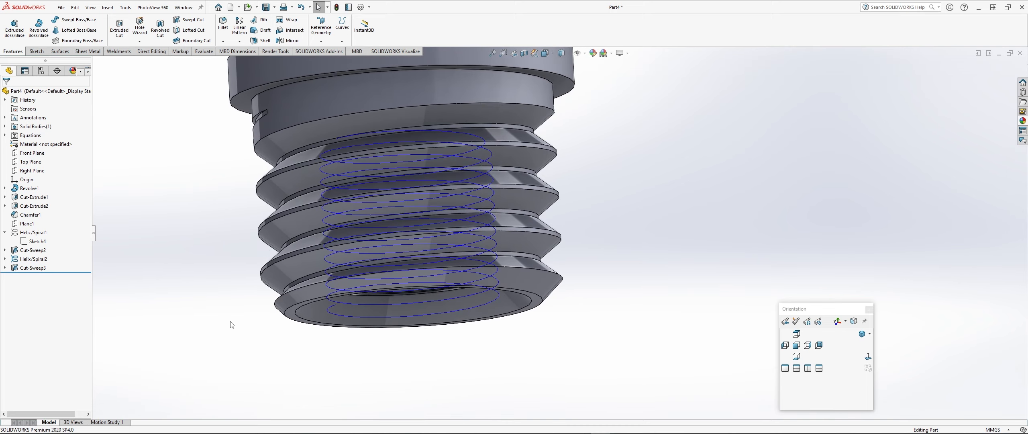
pyautogui.click(33, 267)
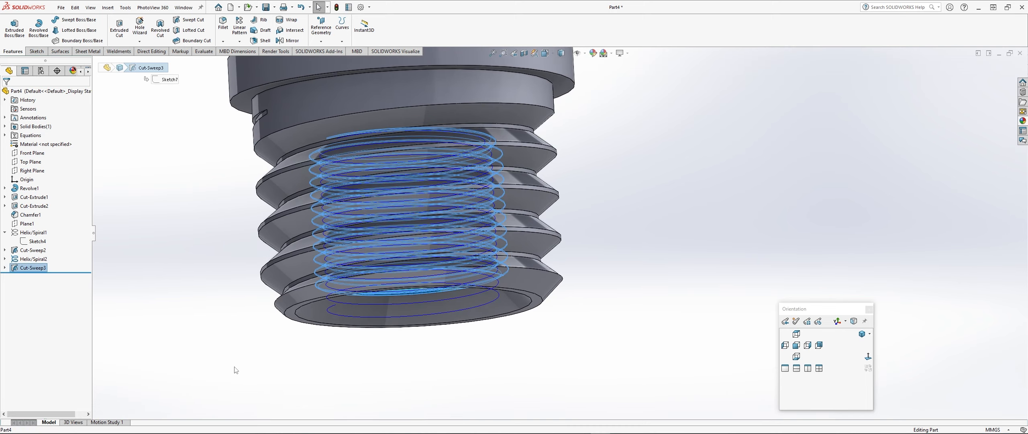
pyautogui.click(227, 355)
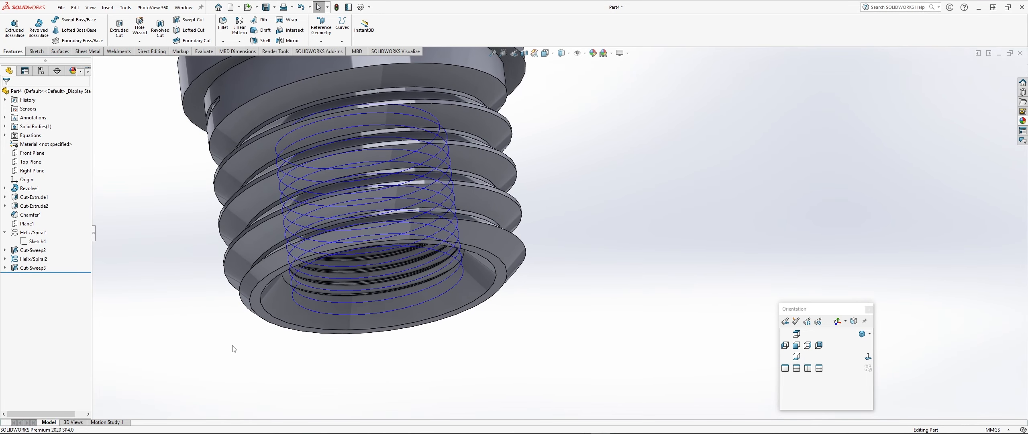
pyautogui.click(32, 258)
pyautogui.click(44, 245)
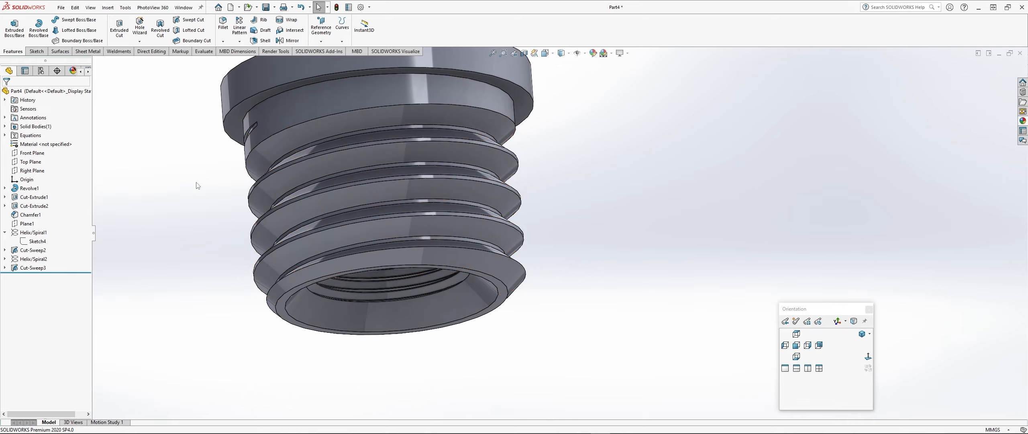
# - Examine the external and internal threads from several angles, including a view into the bore
pyautogui.scroll(2, 245, 146)
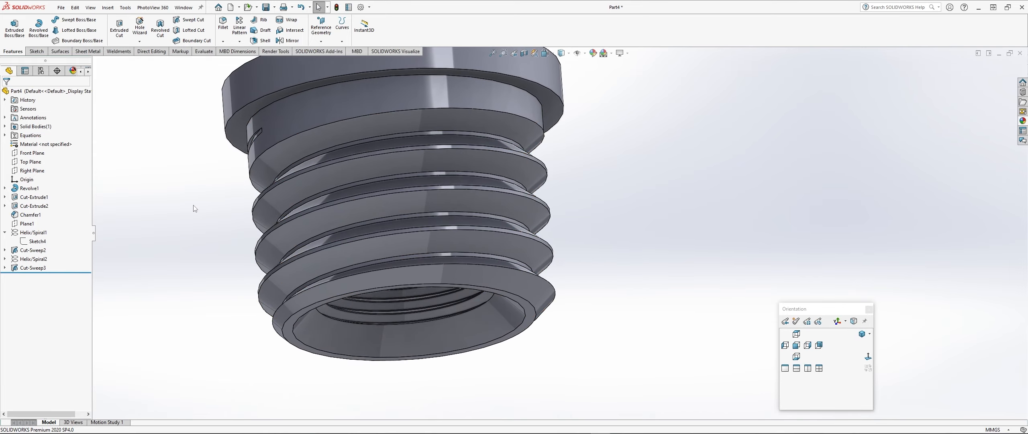
pyautogui.moveTo(193, 206); pyautogui.dragTo(237, 201, button='middle')
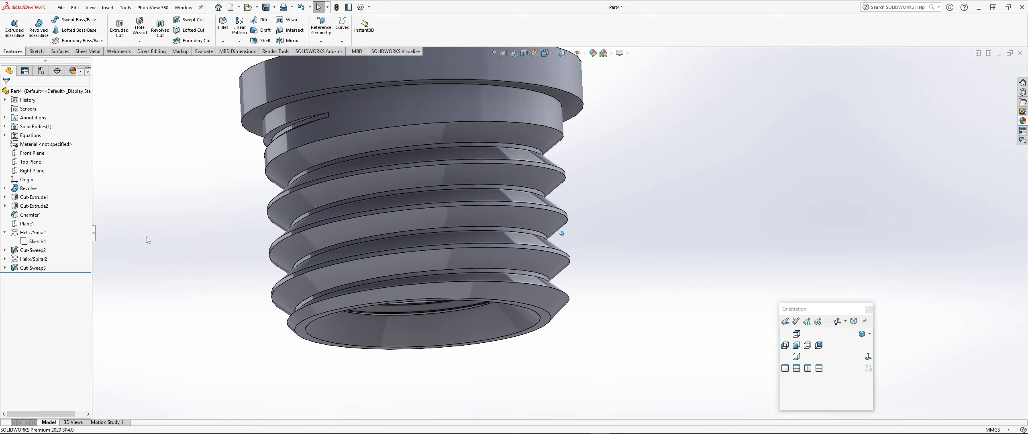
pyautogui.moveTo(148, 239); pyautogui.dragTo(349, 230, button='middle')
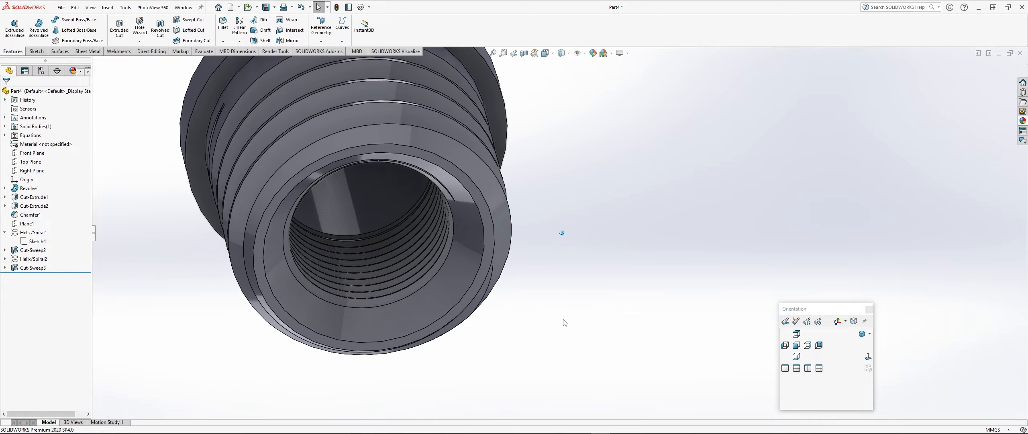
pyautogui.moveTo(561, 232)
pyautogui.mouseDown(button='middle')
pyautogui.moveTo(486, 268)
pyautogui.moveTo(526, 305)
pyautogui.moveTo(579, 230)
pyautogui.moveTo(541, 115)
pyautogui.moveTo(539, 160)
pyautogui.moveTo(551, 158)
pyautogui.mouseUp(button='middle')
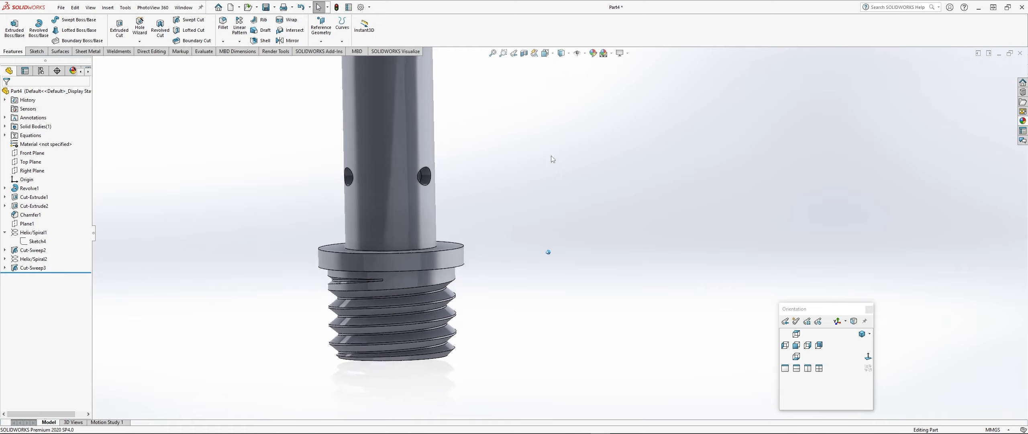
pyautogui.scroll(3, 550, 157)
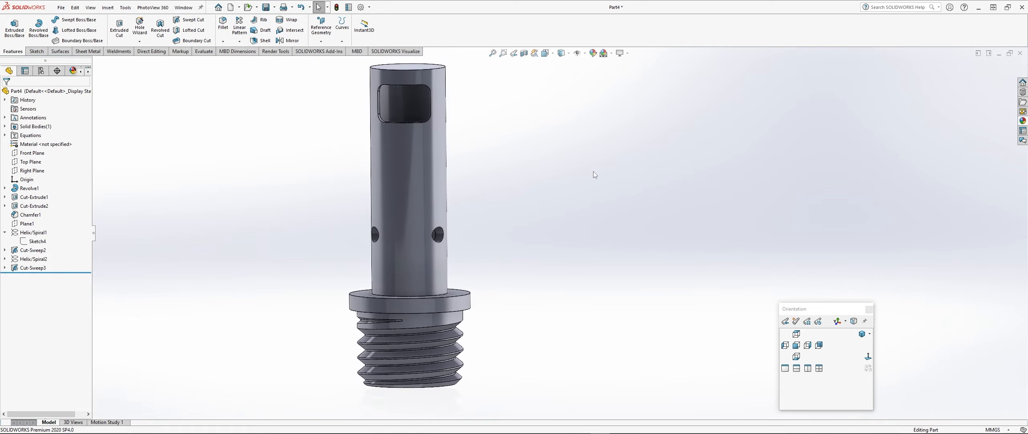
# - Inspect the bore and internal thread in a section view along the Right Plane, and turn the section off
pyautogui.click(524, 54)
pyautogui.click(43, 255)
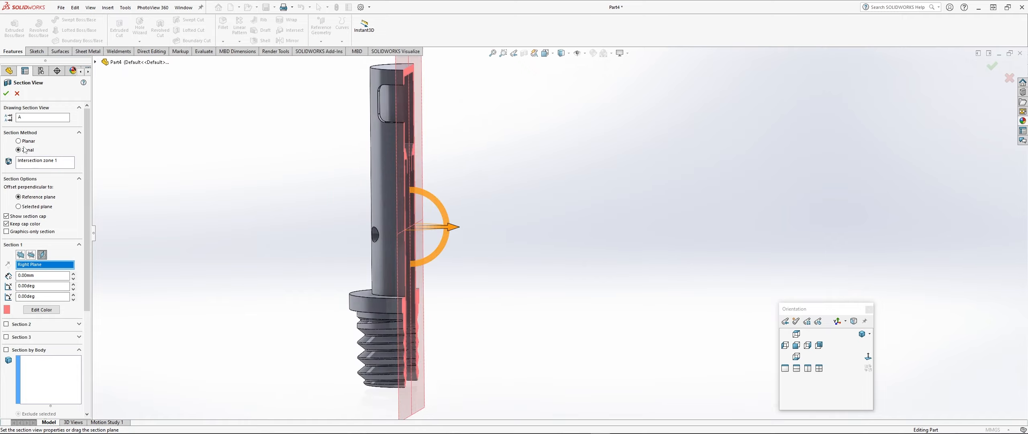
pyautogui.click(6, 93)
pyautogui.scroll(-5, 434, 346)
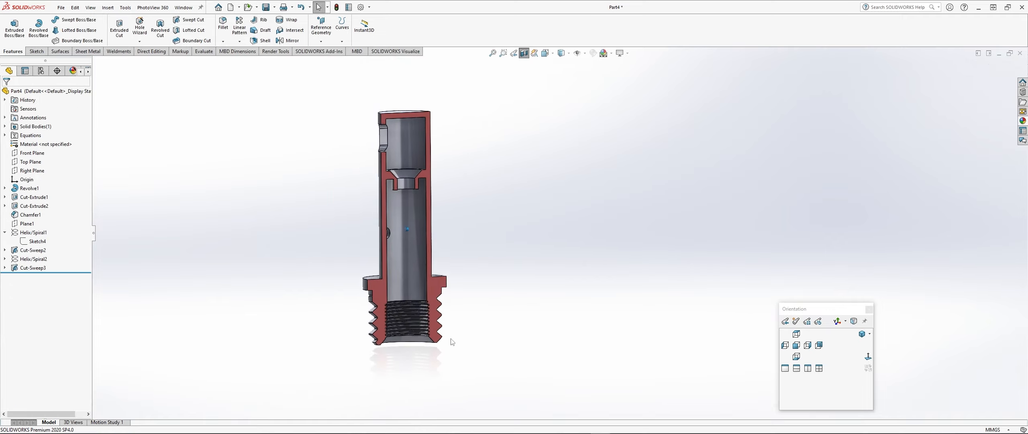
pyautogui.scroll(-5, 434, 345)
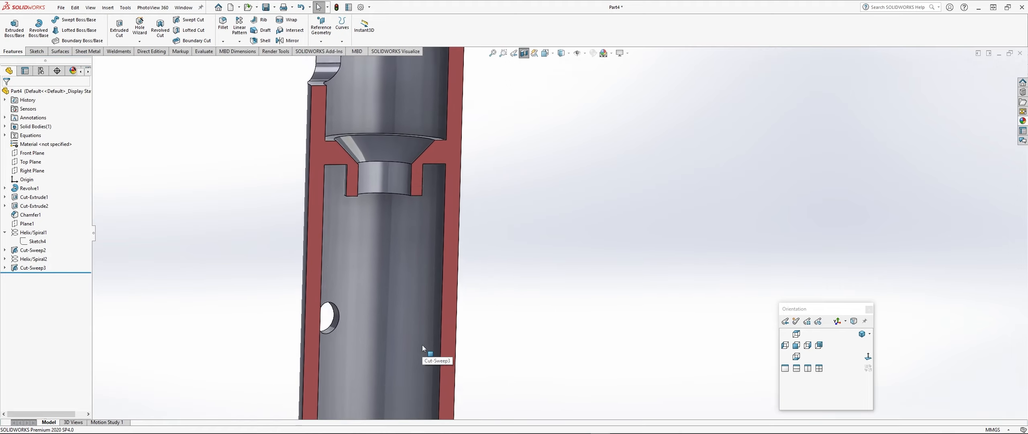
pyautogui.scroll(3, 439, 341)
pyautogui.moveTo(509, 273); pyautogui.dragTo(526, 273, button='middle')
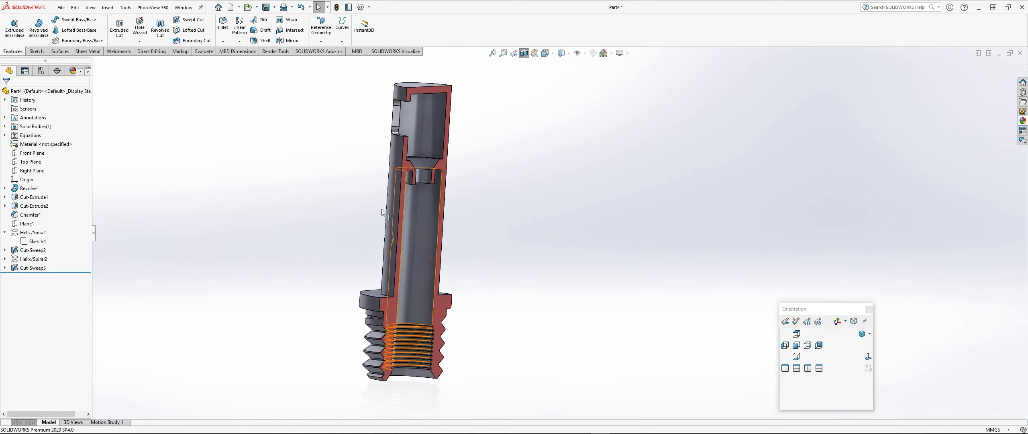
pyautogui.moveTo(257, 164); pyautogui.dragTo(234, 158, button='middle')
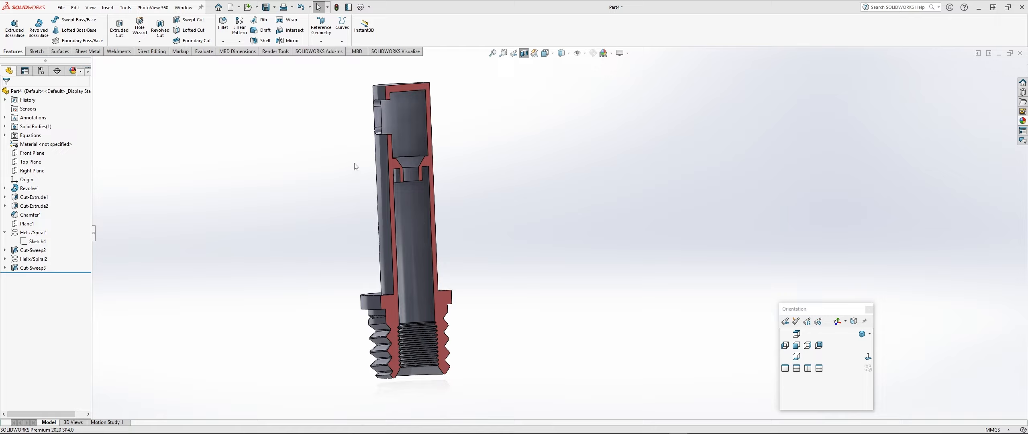
pyautogui.click(523, 52)
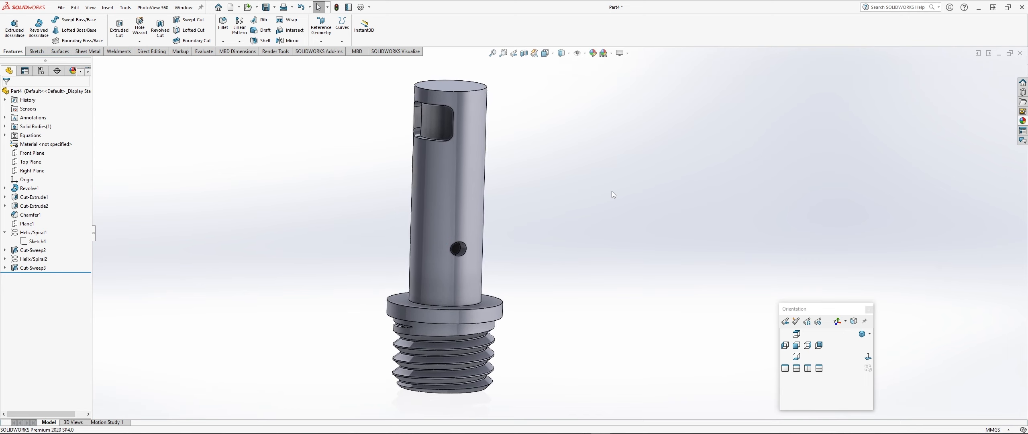
# - Apply a dark steel appearance from the Metal library to the whole part
pyautogui.click(1022, 125)
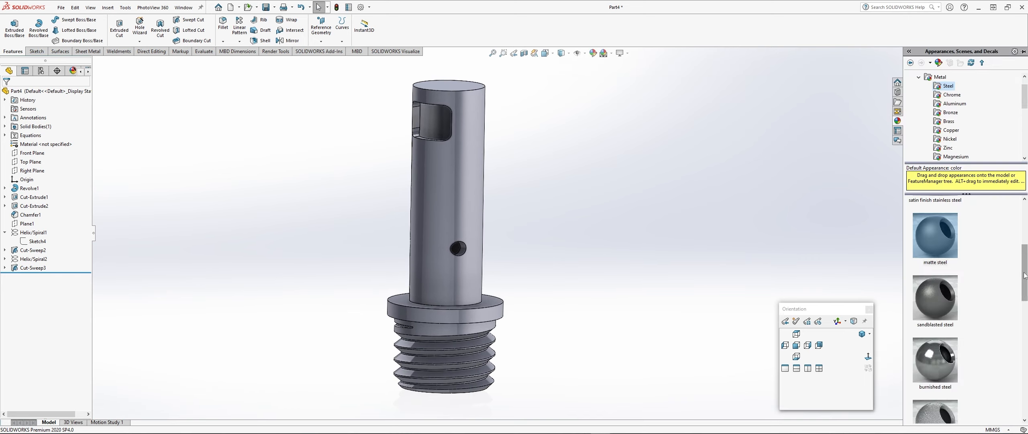
pyautogui.moveTo(1024, 276); pyautogui.dragTo(1024, 261)
pyautogui.moveTo(945, 288); pyautogui.dragTo(55, 94)
pyautogui.moveTo(280, 173); pyautogui.dragTo(291, 182, button='middle')
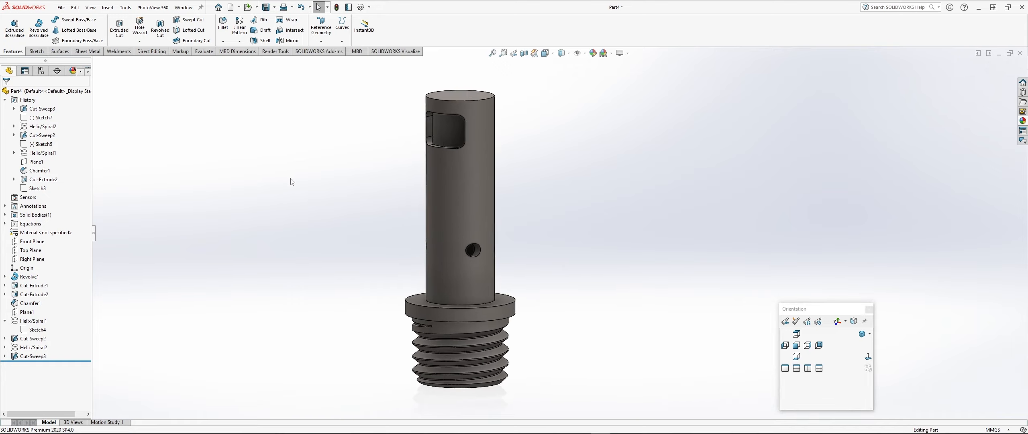